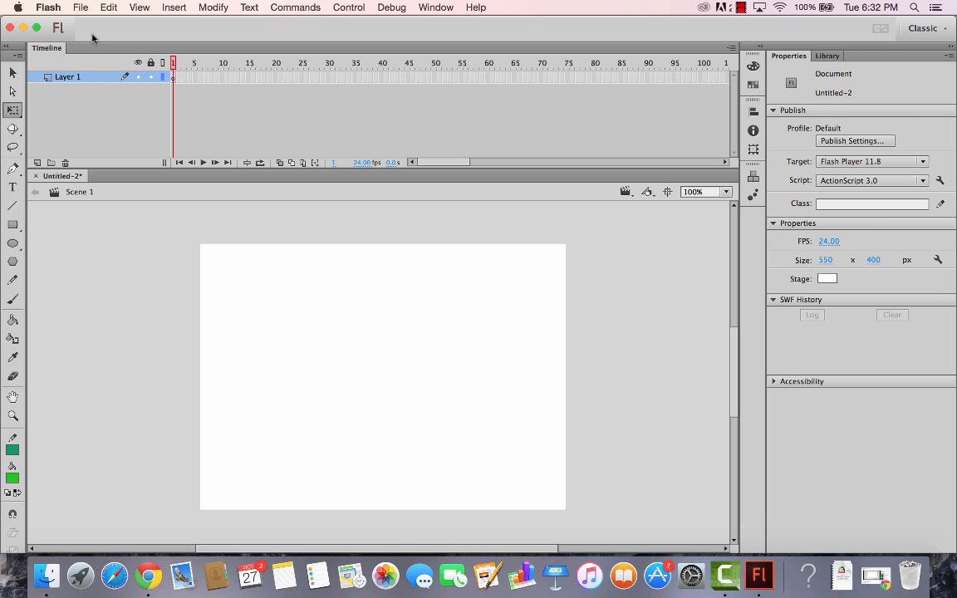
pyautogui.click(173, 6)
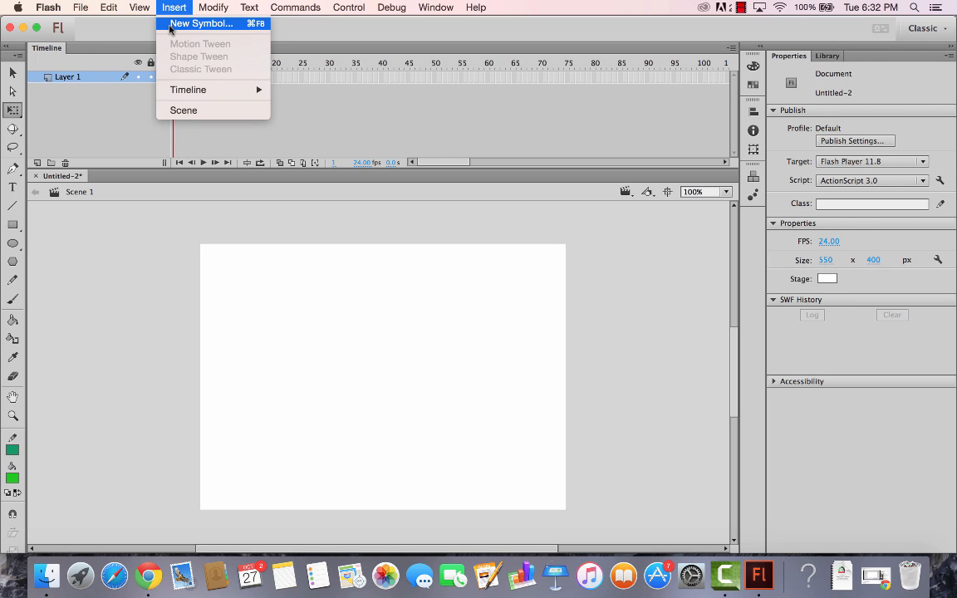
pyautogui.click(199, 23)
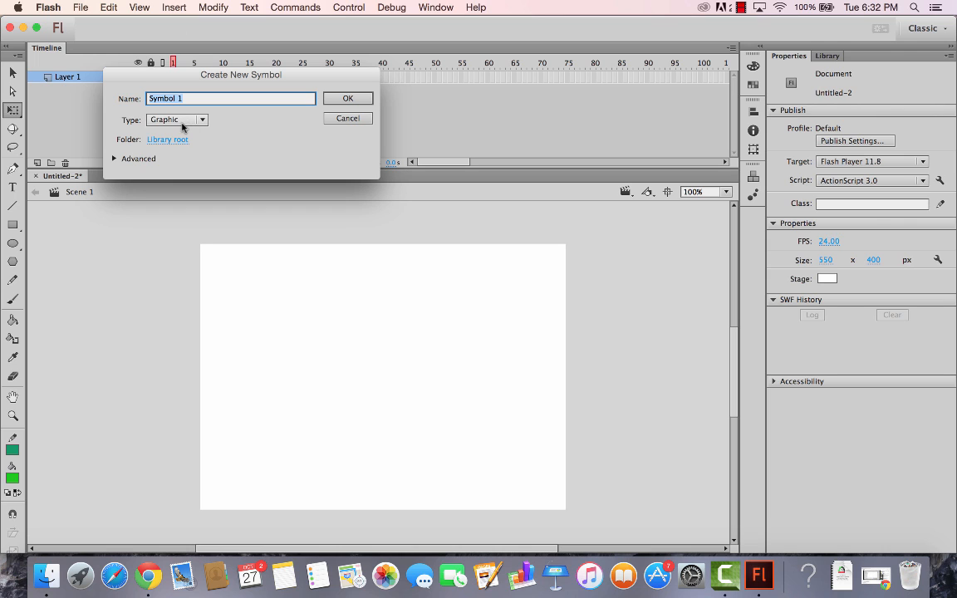
pyautogui.click(341, 118)
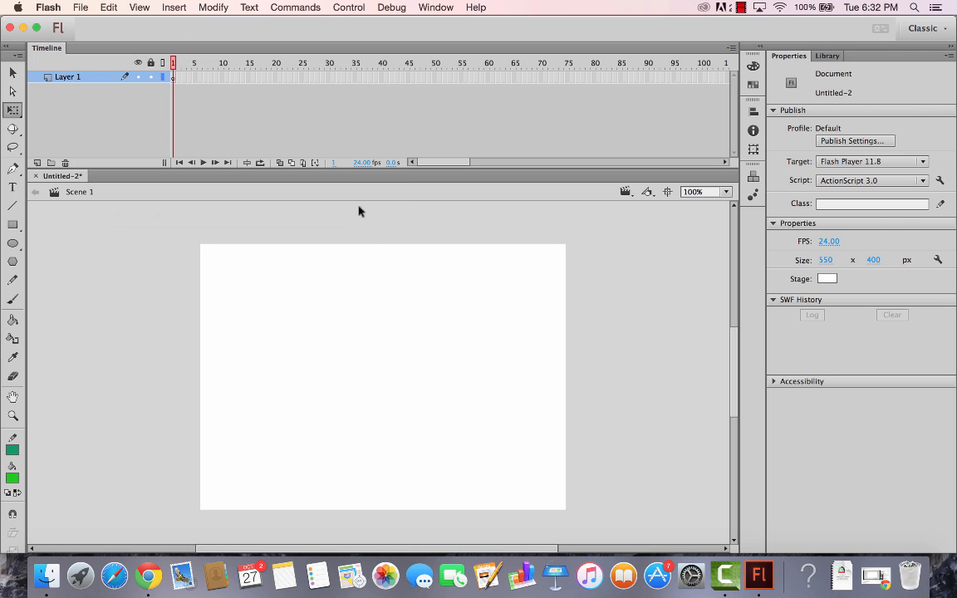
# - Import desktop background.jpg from the comics folder into the library without replacing the existing items
pyautogui.click(83, 7)
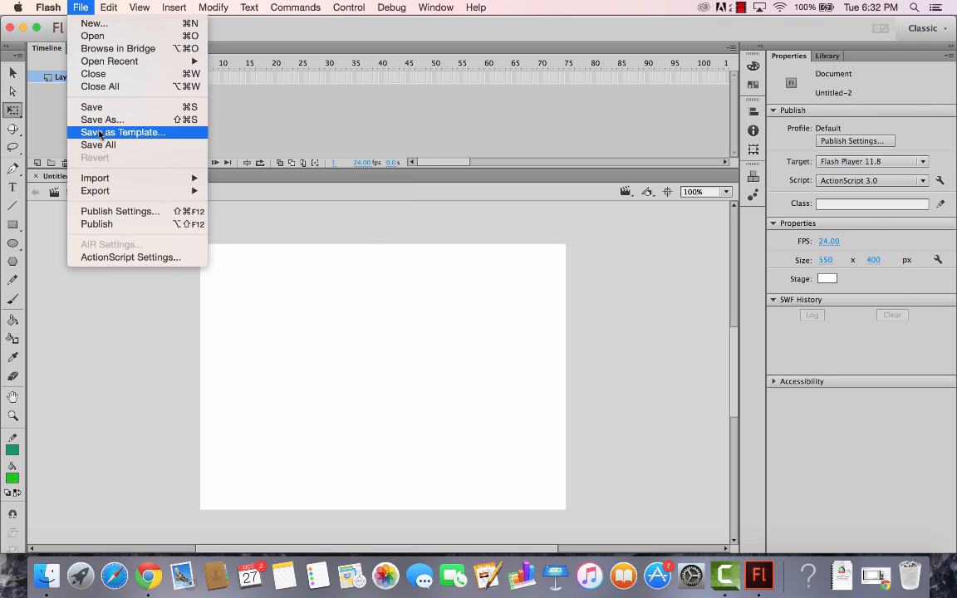
pyautogui.click(257, 190)
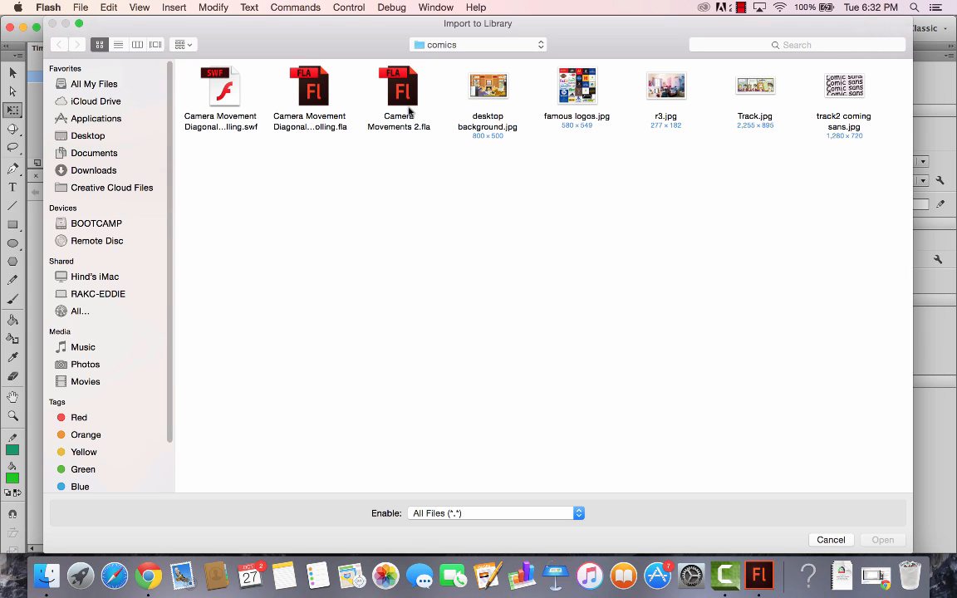
pyautogui.doubleClick(482, 87)
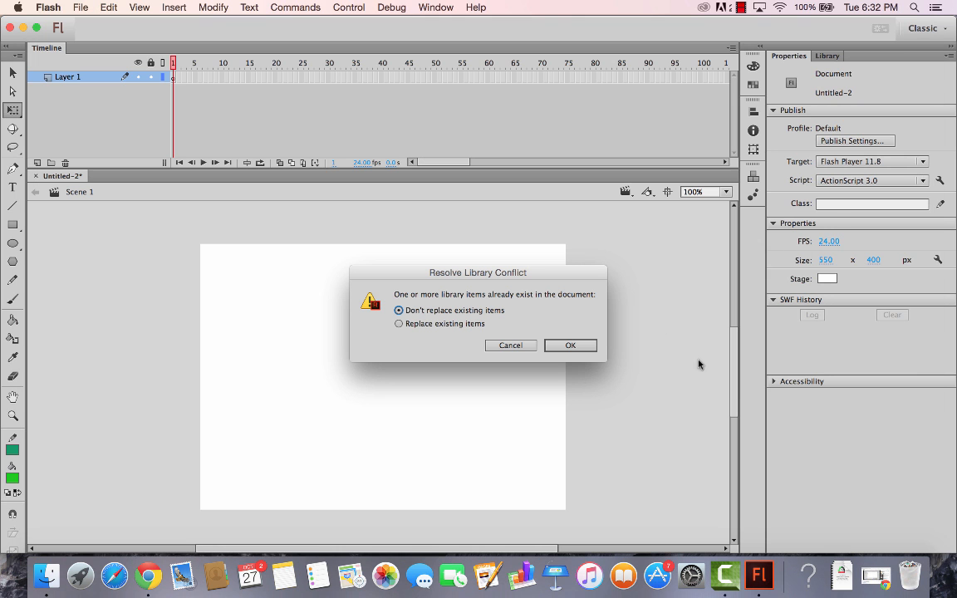
pyautogui.click(557, 346)
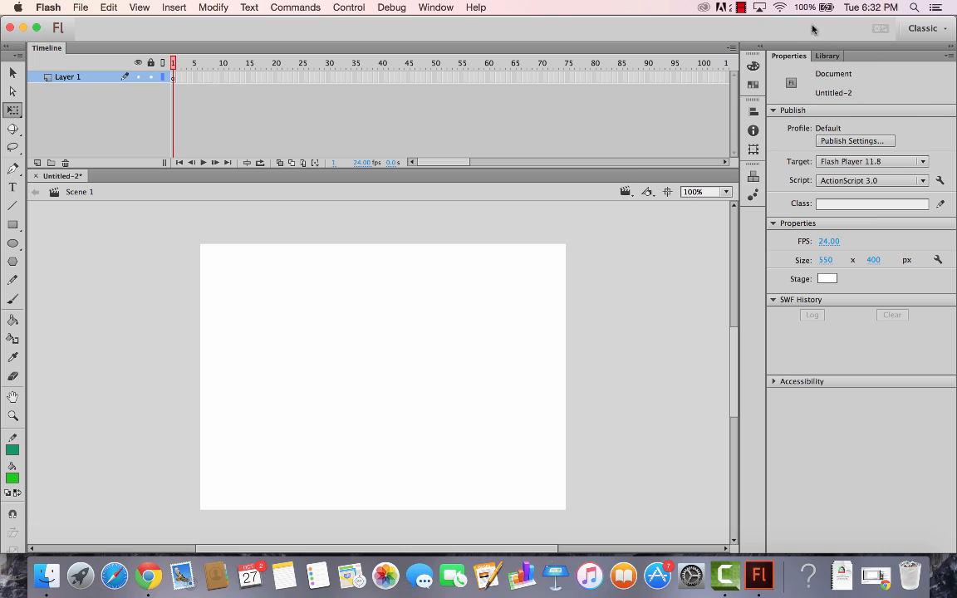
# - Delete the duplicate item "desktop background.jpg copy" from the library
pyautogui.click(828, 56)
pyautogui.click(812, 221)
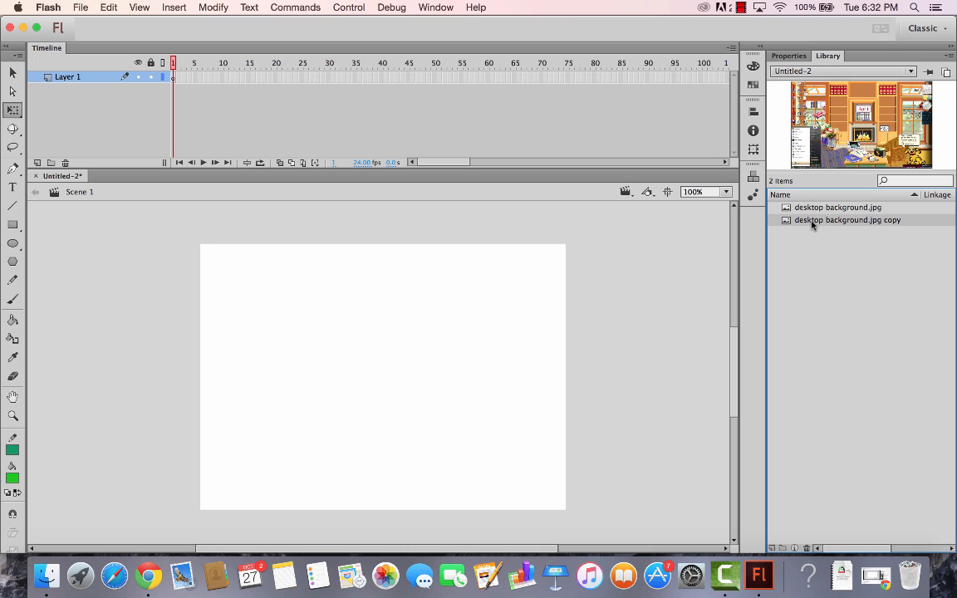
pyautogui.rightClick(819, 221)
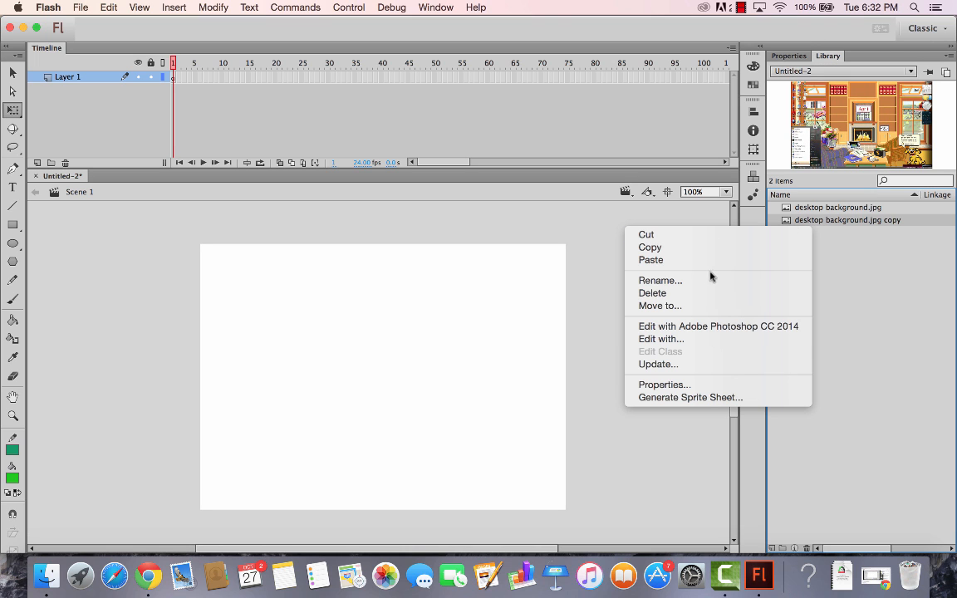
pyautogui.click(791, 214)
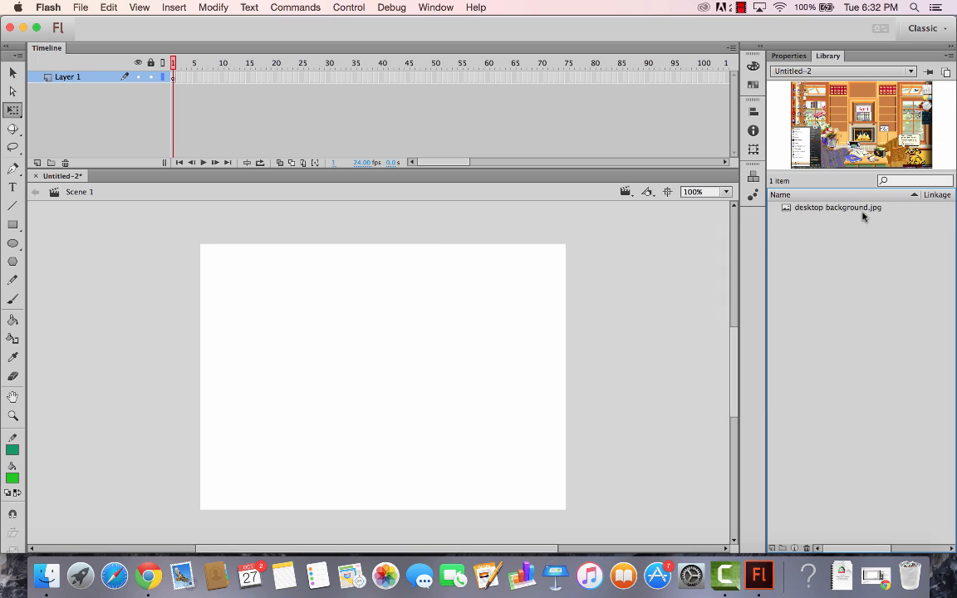
pyautogui.moveTo(864, 209); pyautogui.dragTo(373, 316)
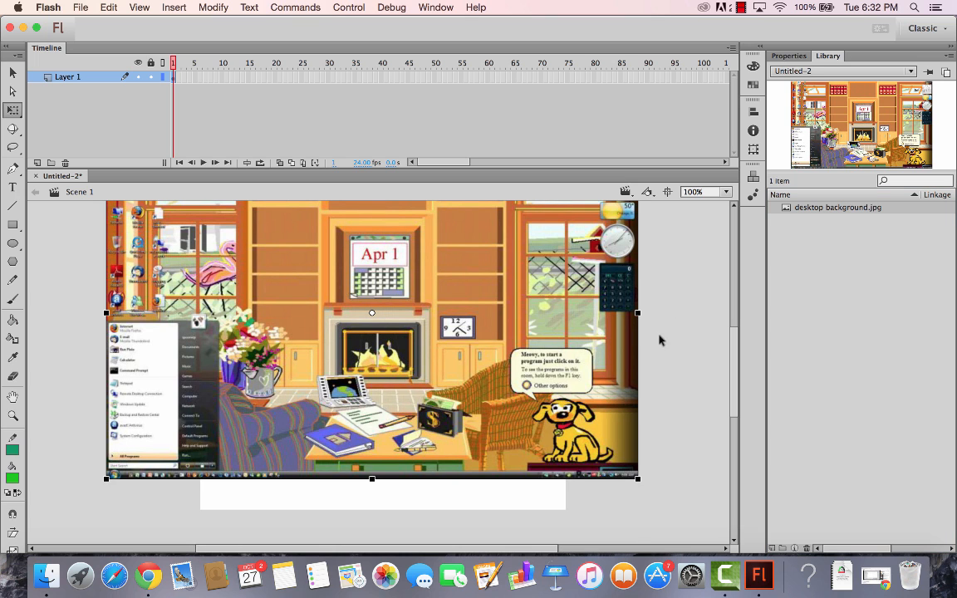
pyautogui.rightClick(434, 269)
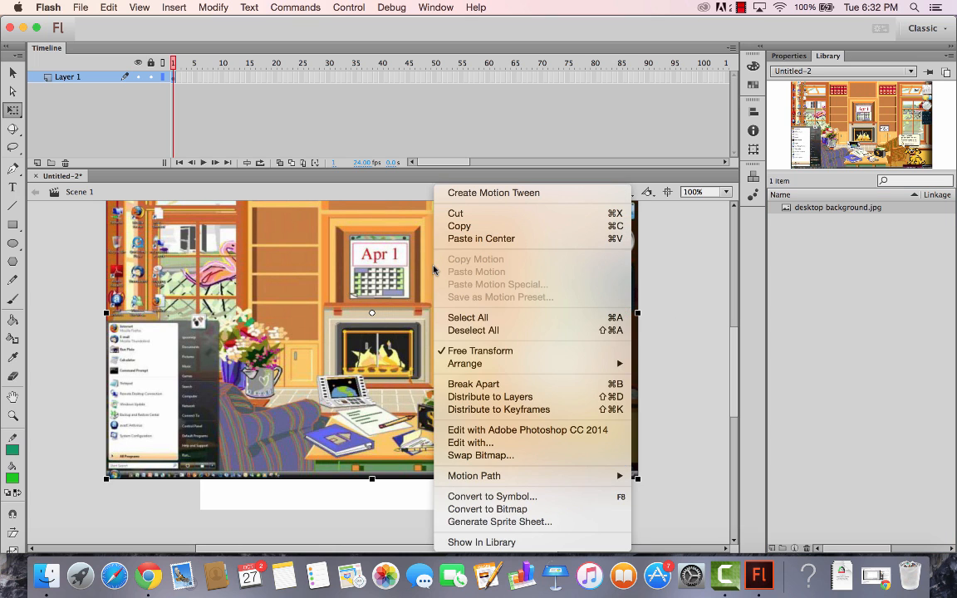
pyautogui.click(511, 498)
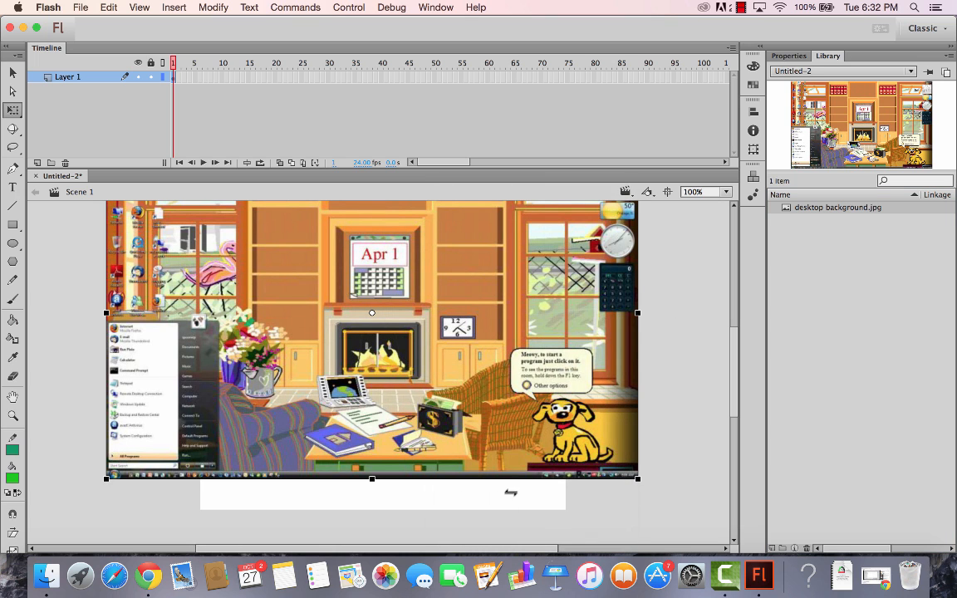
pyautogui.rightClick(522, 344)
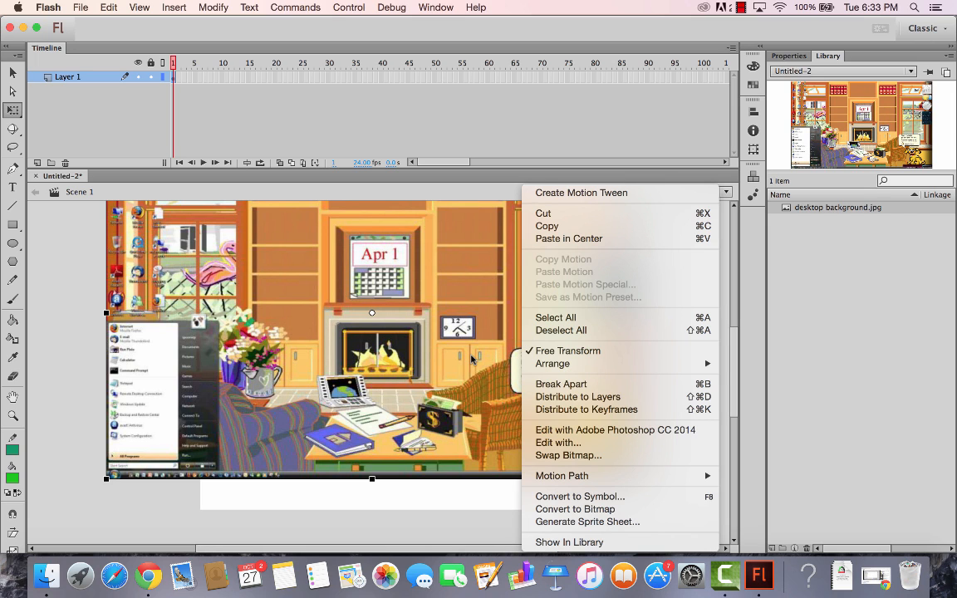
pyautogui.click(544, 213)
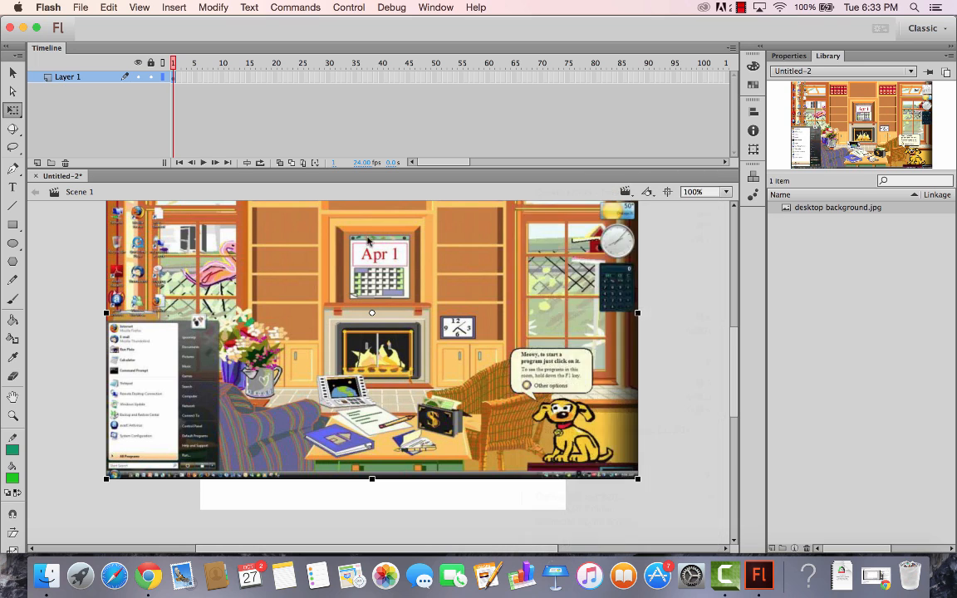
# - Create a new graphic symbol named "desktop" in the library root
pyautogui.click(173, 7)
pyautogui.click(158, 22)
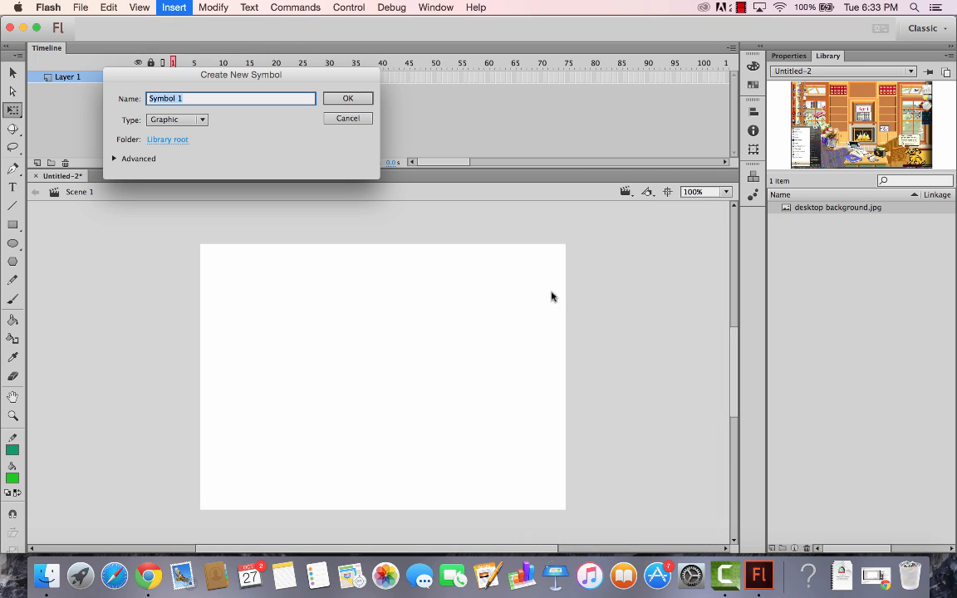
pyautogui.write('desktop')
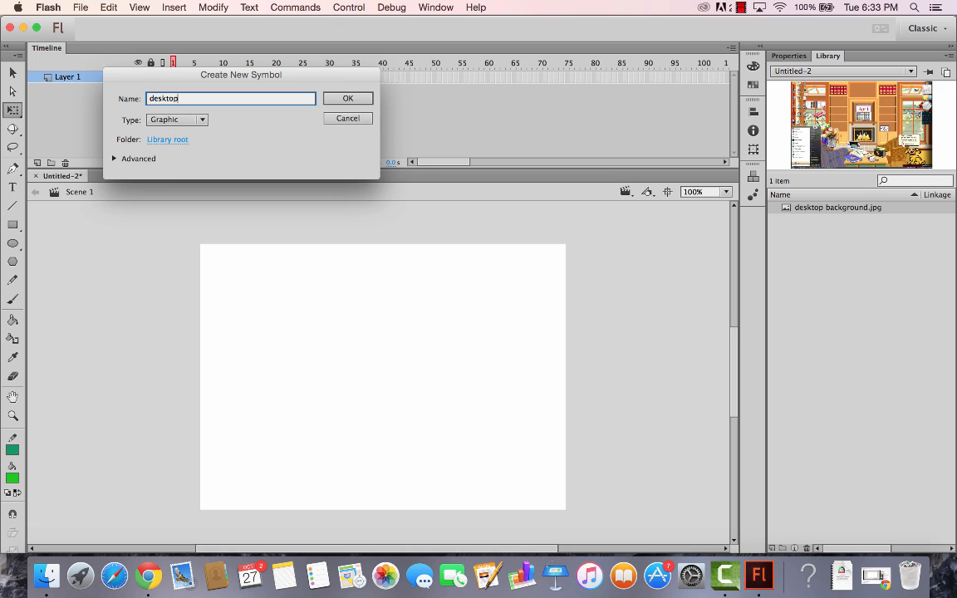
pyautogui.press('Return')
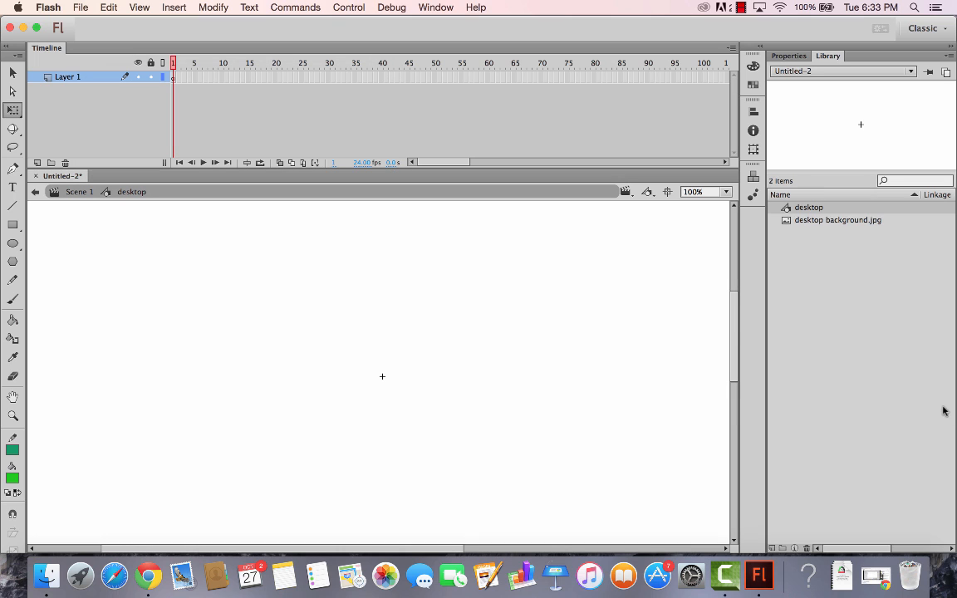
# - Place desktop background.jpg centred on the registration point inside the desktop symbol and return to Scene 1
pyautogui.click(794, 221)
pyautogui.moveTo(818, 220); pyautogui.dragTo(380, 378)
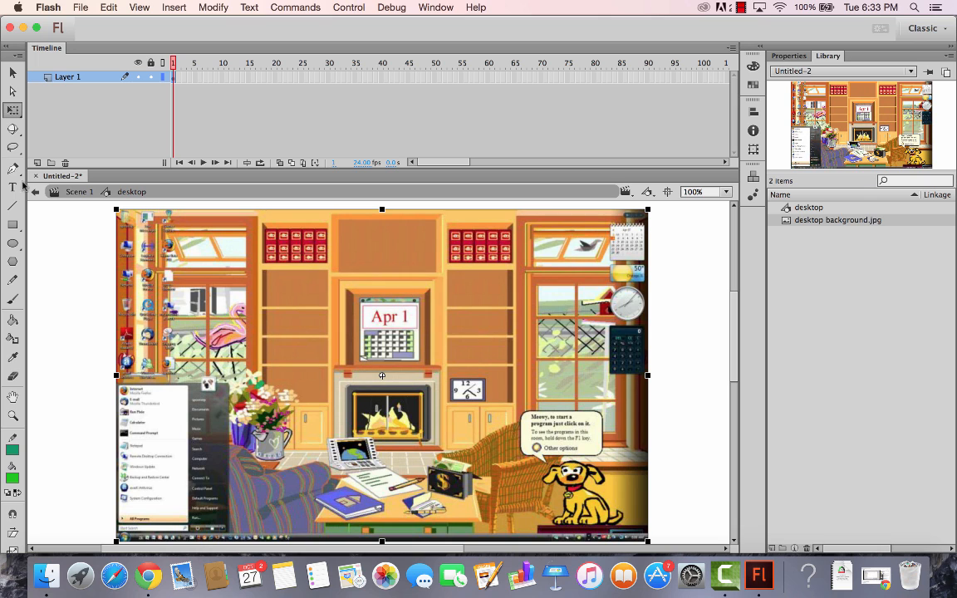
pyautogui.click(79, 192)
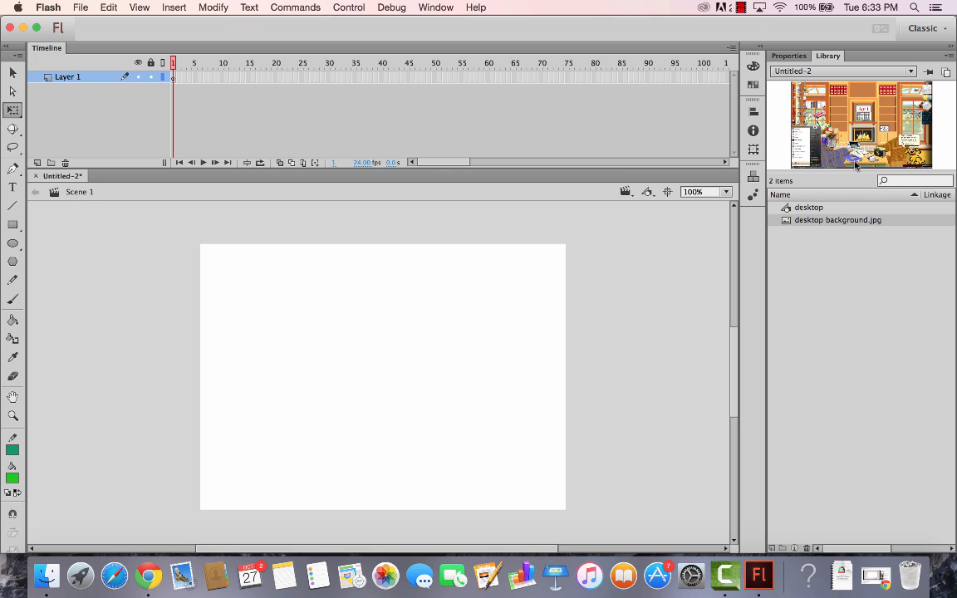
# - Place the desktop symbol on the stage and align its upper-left corner with the stage's upper-left corner
pyautogui.click(816, 210)
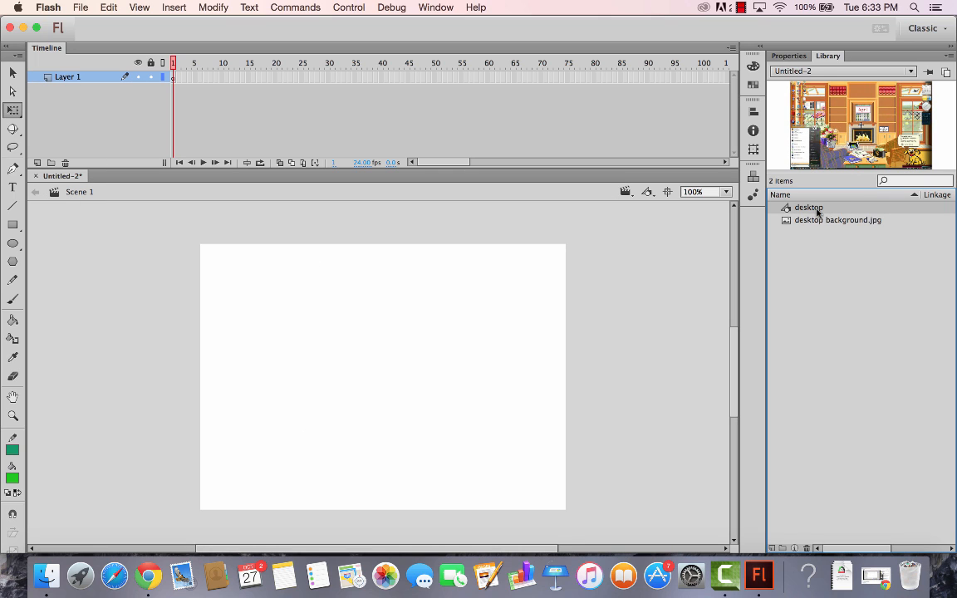
pyautogui.moveTo(817, 211); pyautogui.dragTo(463, 374)
pyautogui.moveTo(603, 407); pyautogui.dragTo(374, 477)
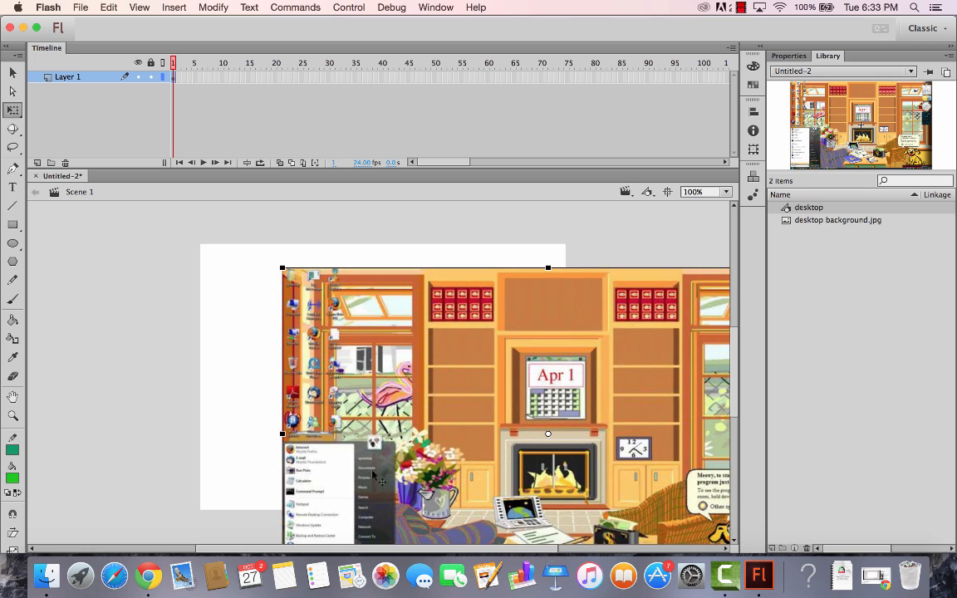
pyautogui.moveTo(356, 373); pyautogui.dragTo(208, 333)
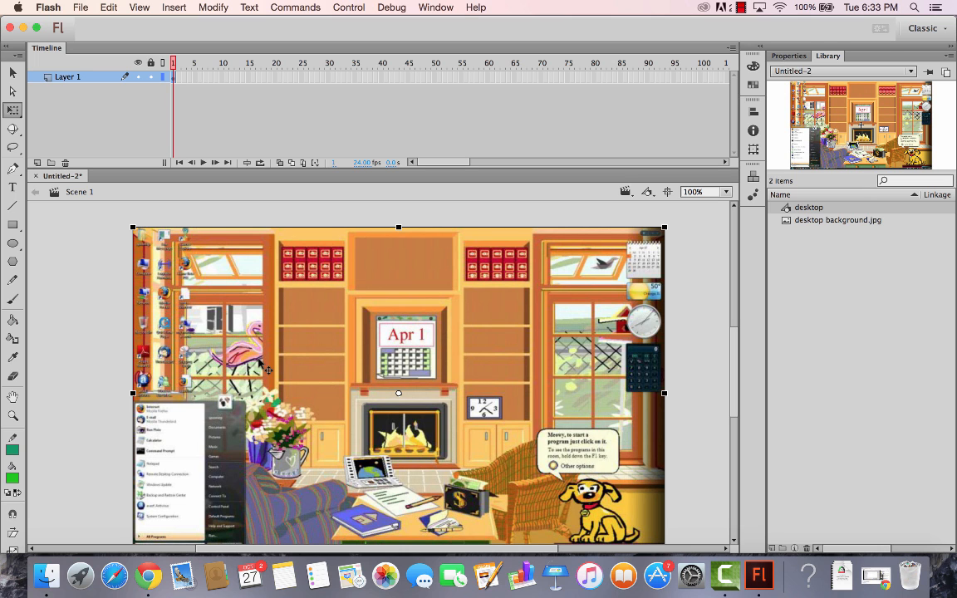
pyautogui.moveTo(212, 311); pyautogui.dragTo(293, 334)
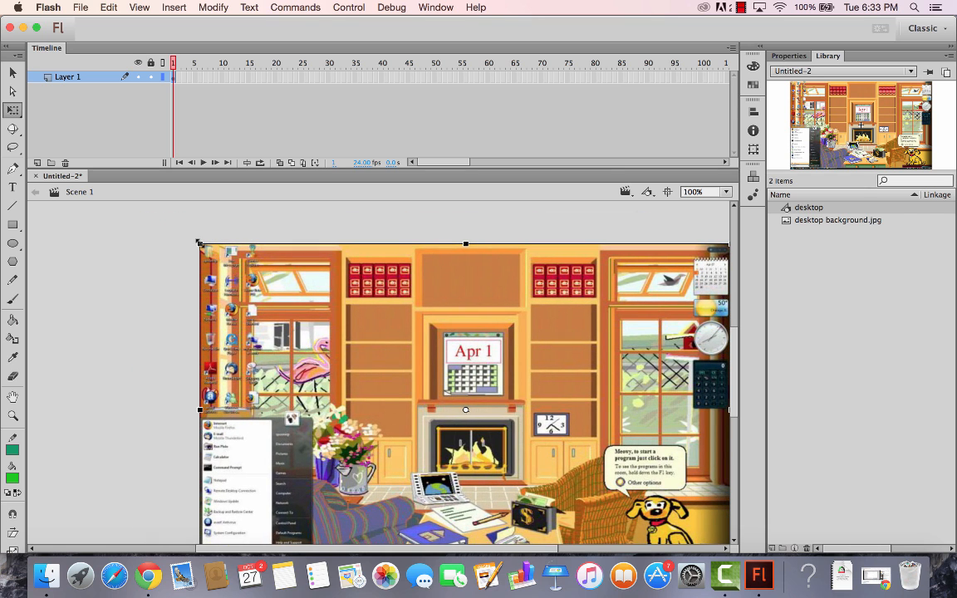
# - Insert keyframes at frames 25 and 40 of Layer 1
pyautogui.click(280, 78)
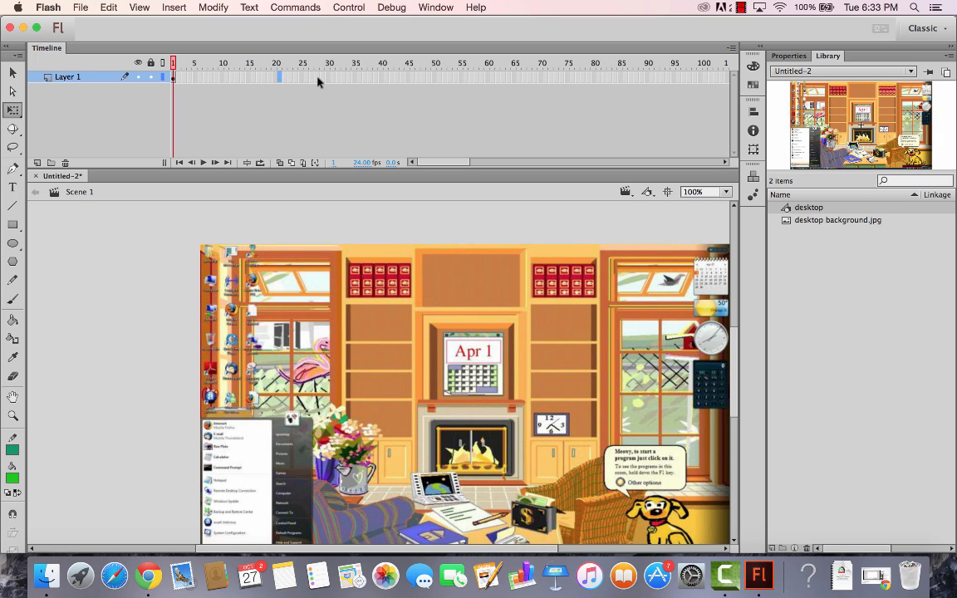
pyautogui.click(302, 78)
pyautogui.press('F5')
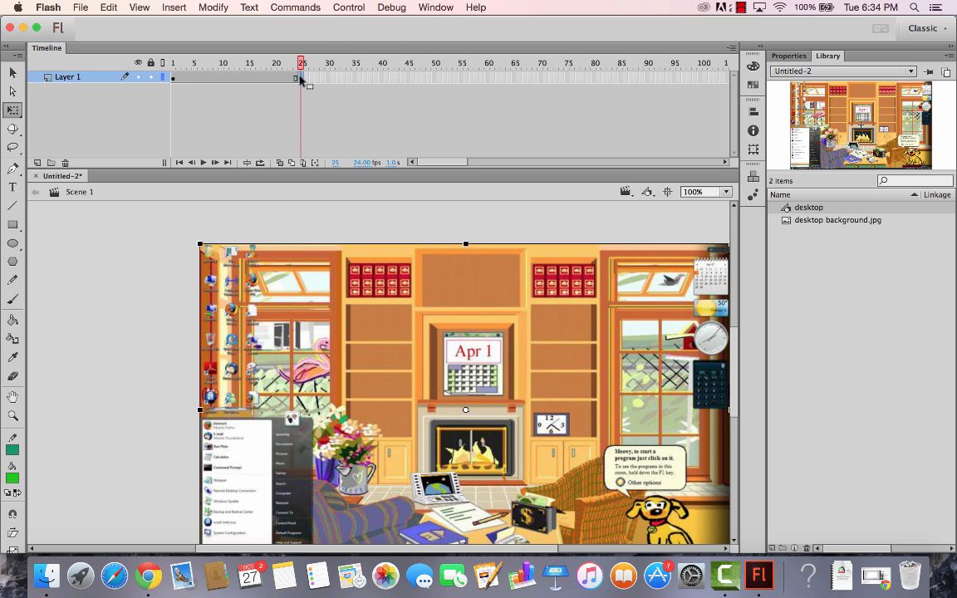
pyautogui.rightClick(300, 80)
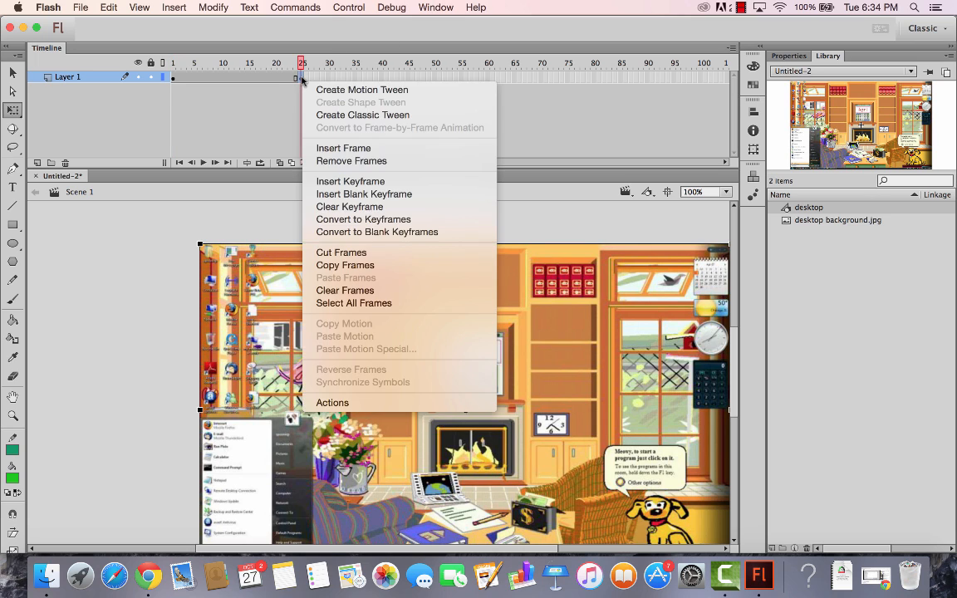
pyautogui.click(250, 120)
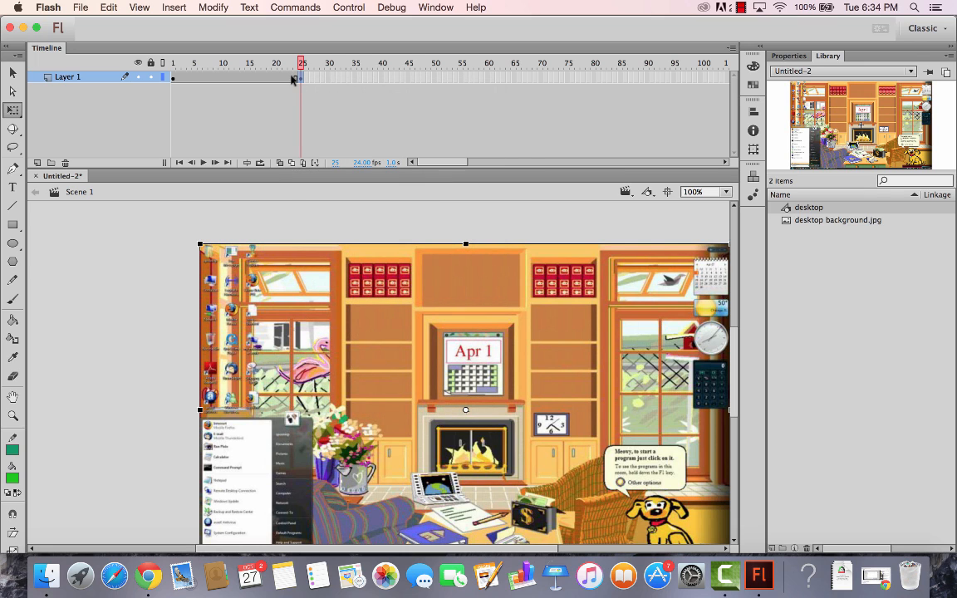
pyautogui.click(382, 77)
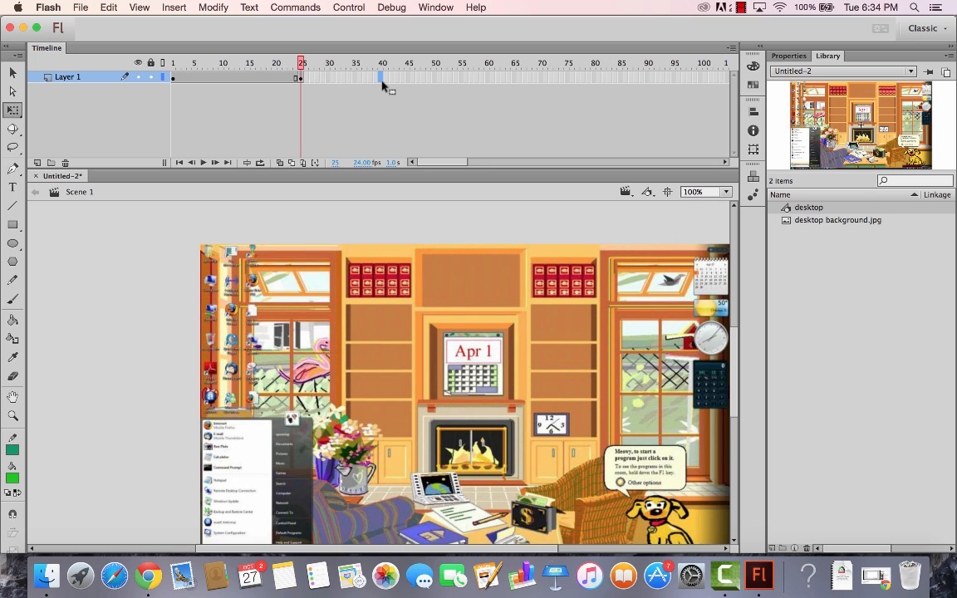
pyautogui.press('F6')
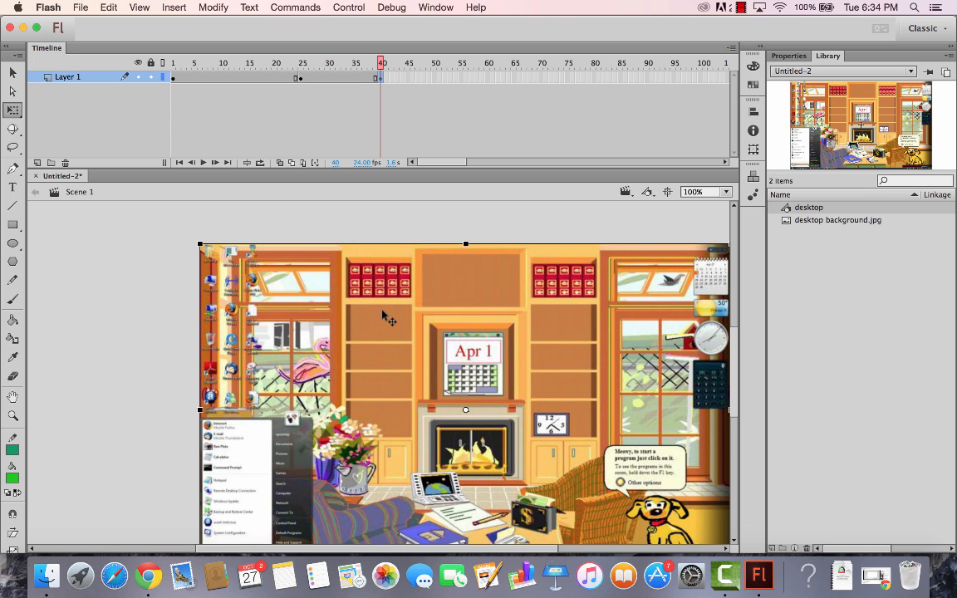
# - Enlarge the desktop symbol at frame 40 and reposition it so its upper edge lines up with the stage's upper edge
pyautogui.moveTo(384, 322); pyautogui.dragTo(536, 446)
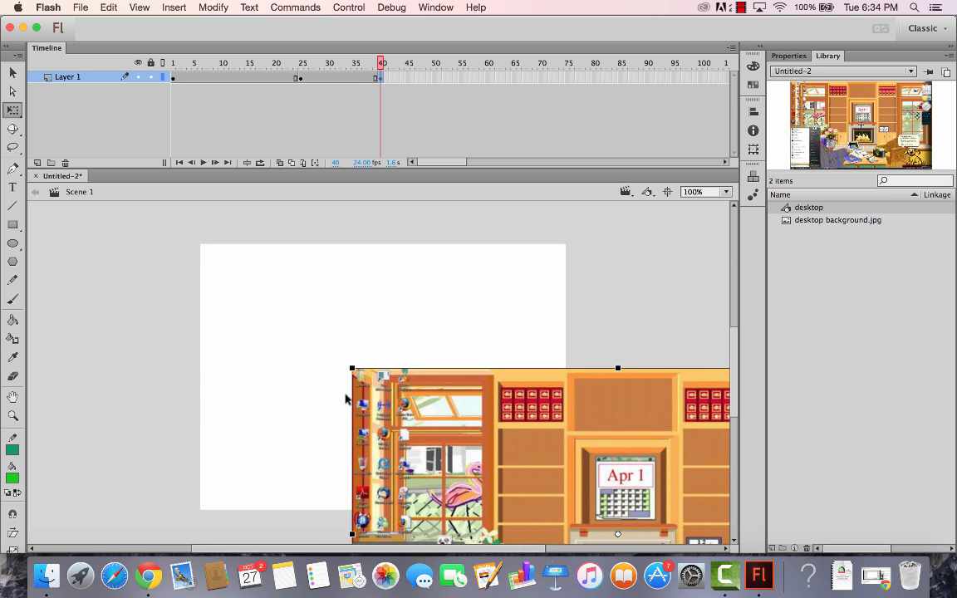
pyautogui.moveTo(353, 369); pyautogui.dragTo(290, 435)
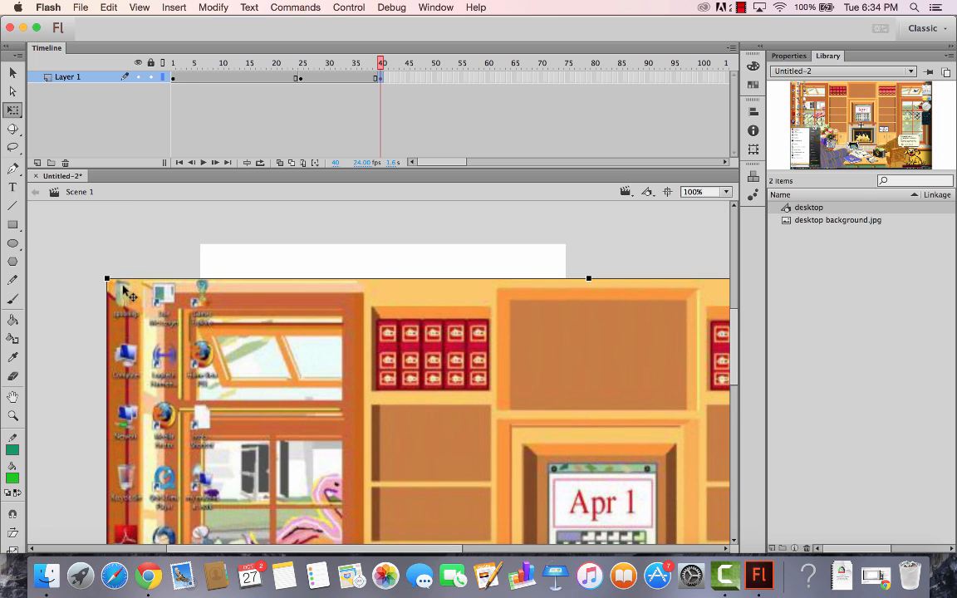
pyautogui.moveTo(107, 279); pyautogui.dragTo(38, 216)
pyautogui.moveTo(198, 359); pyautogui.dragTo(155, 403)
pyautogui.moveTo(361, 346); pyautogui.dragTo(362, 323)
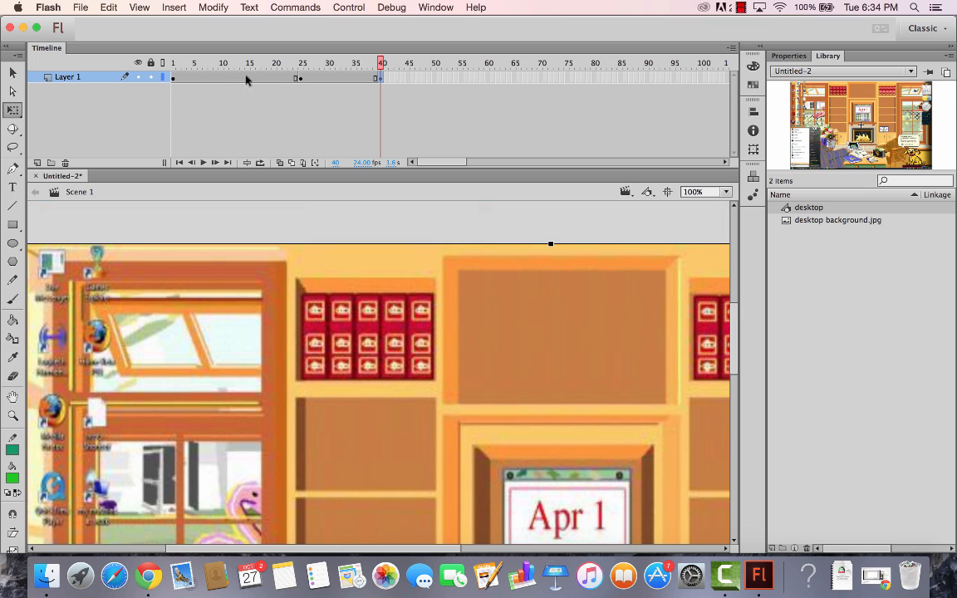
# - Create a classic tween between the keyframes at frames 25 and 40 on Layer 1
pyautogui.click(339, 77)
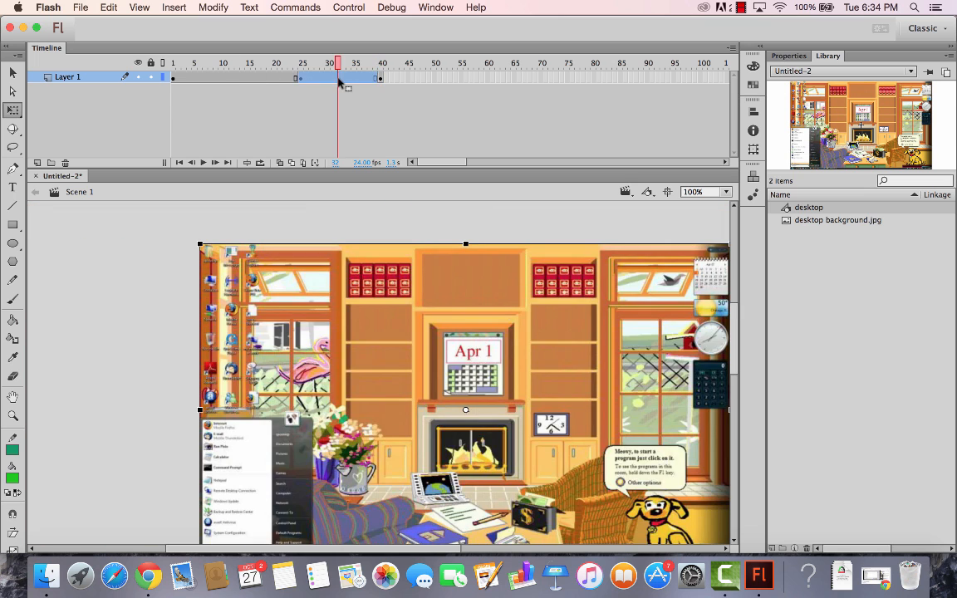
pyautogui.rightClick(339, 79)
pyautogui.click(402, 116)
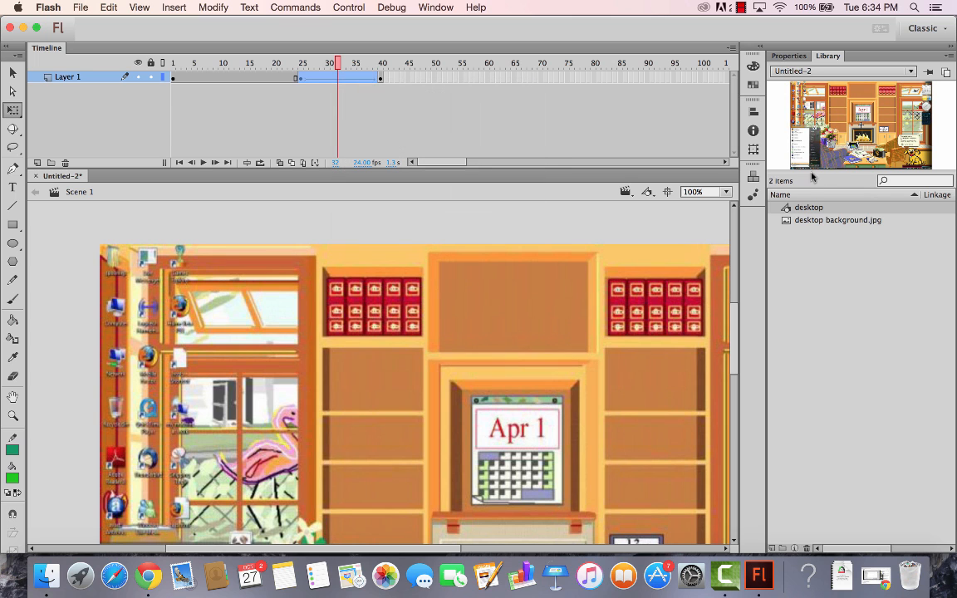
# - Set the ease of the classic tween between frames 25 and 40 to 100 out and play the animation from frame 1
pyautogui.click(792, 58)
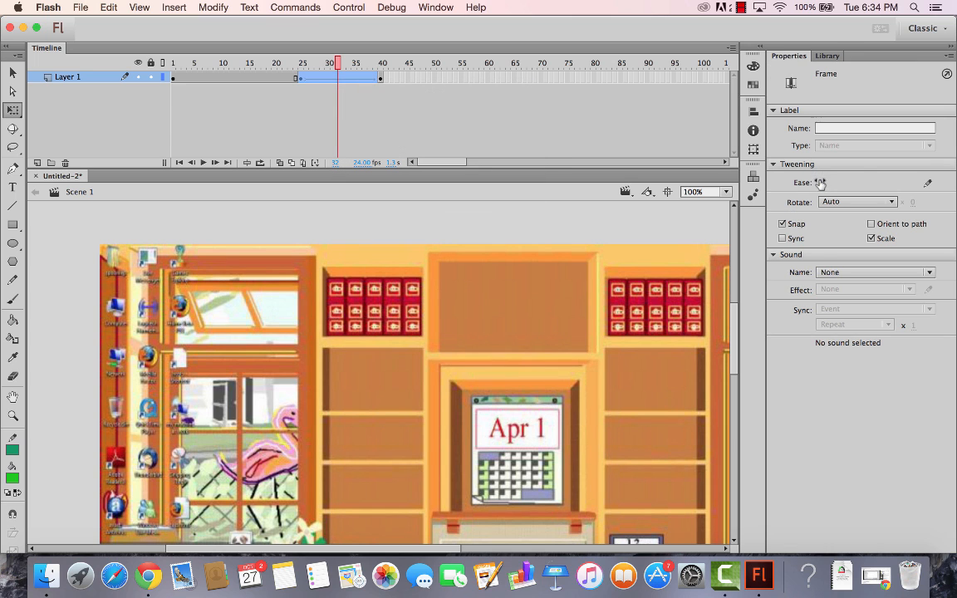
pyautogui.moveTo(821, 182); pyautogui.dragTo(955, 185)
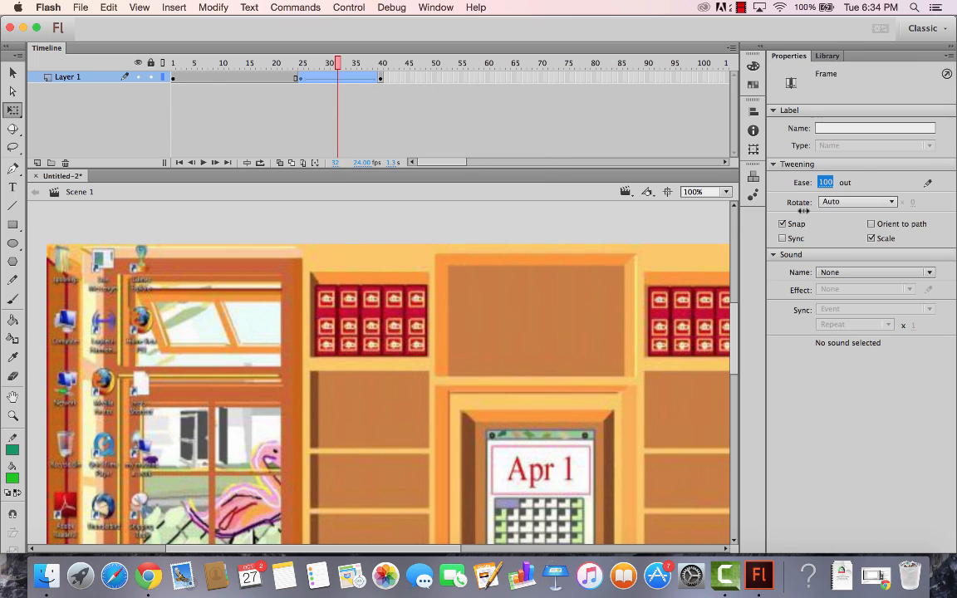
pyautogui.click(172, 77)
pyautogui.press('Return')
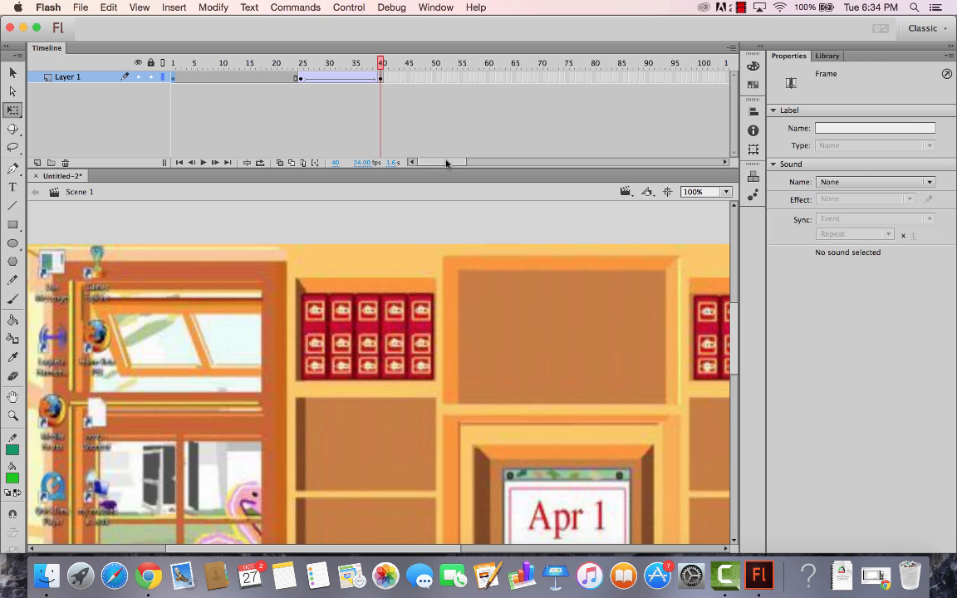
# - Insert keyframes at frames 55 and 70 of Layer 1
pyautogui.moveTo(446, 163); pyautogui.dragTo(459, 163)
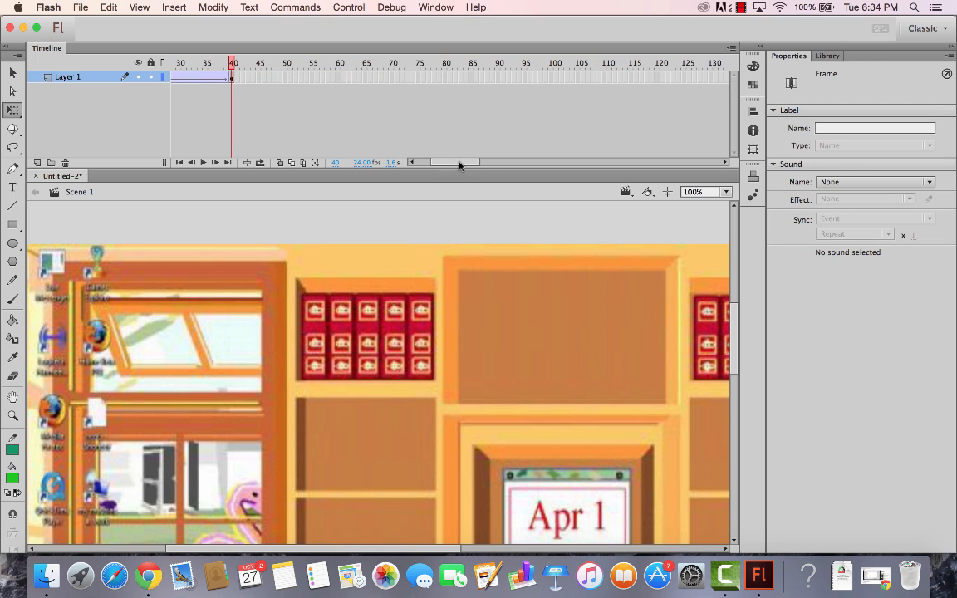
pyautogui.click(313, 78)
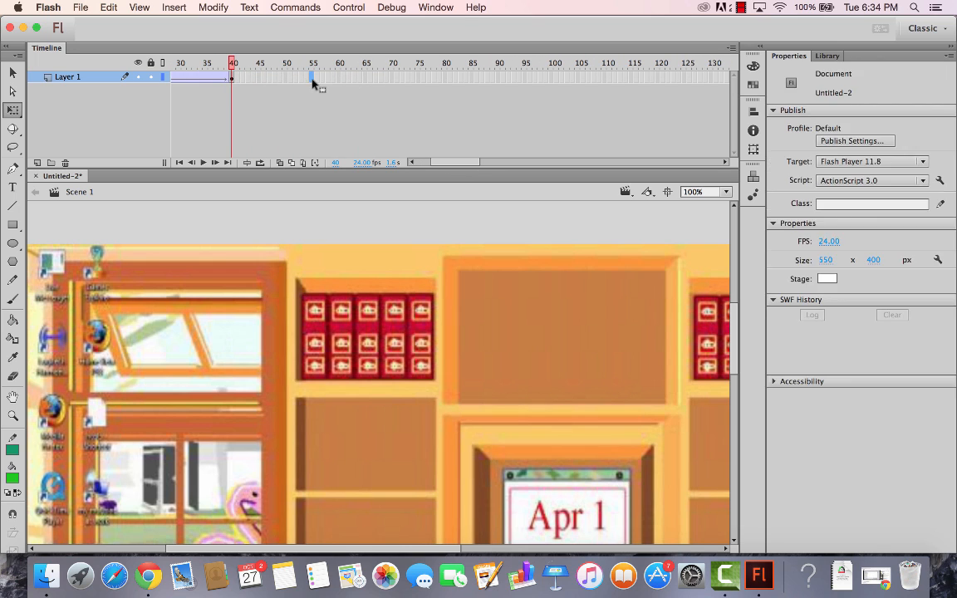
pyautogui.press('F5')
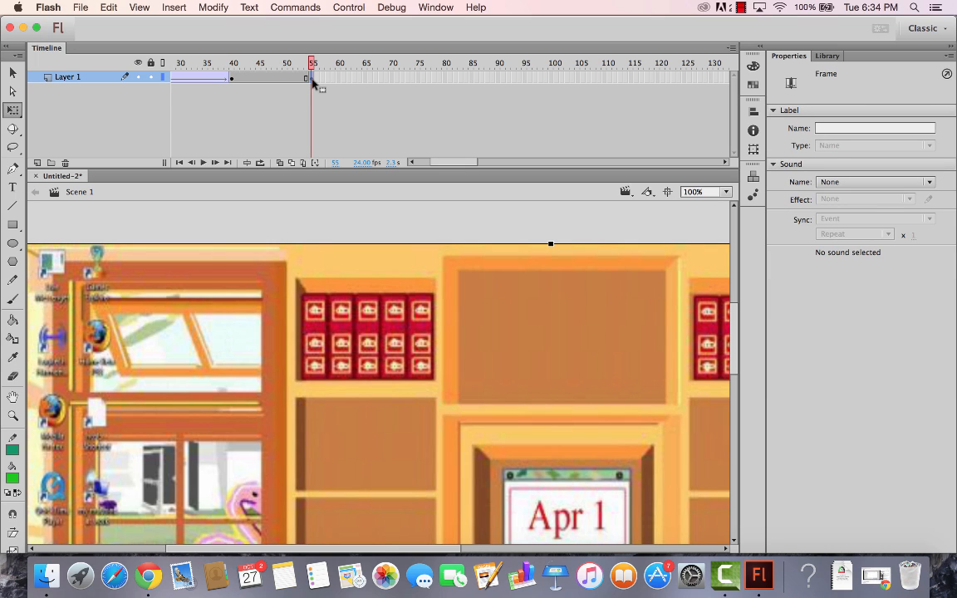
pyautogui.click(391, 78)
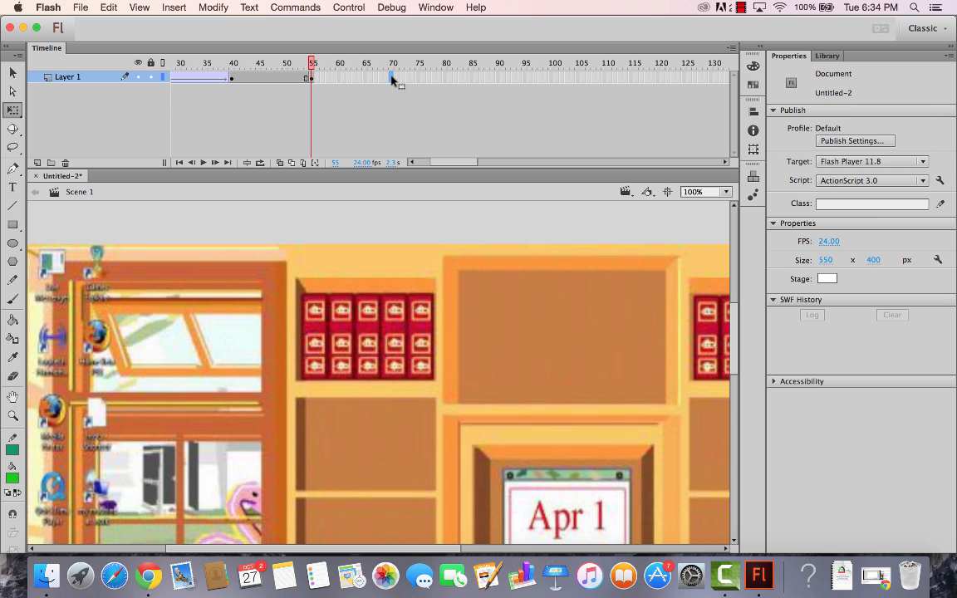
pyautogui.click(391, 78)
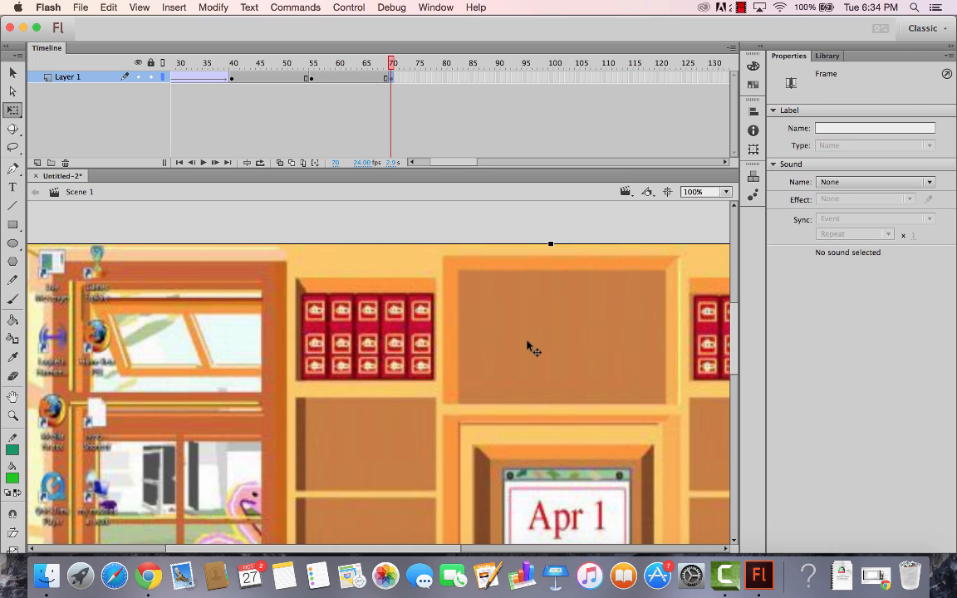
# - Slide the desktop symbol at frame 70 sideways until its upper-right corner meets the stage's upper-right corner
pyautogui.moveTo(577, 348); pyautogui.dragTo(430, 348)
pyautogui.moveTo(662, 357); pyautogui.dragTo(538, 355)
pyautogui.moveTo(605, 350); pyautogui.dragTo(412, 363)
pyautogui.moveTo(534, 358); pyautogui.dragTo(478, 363)
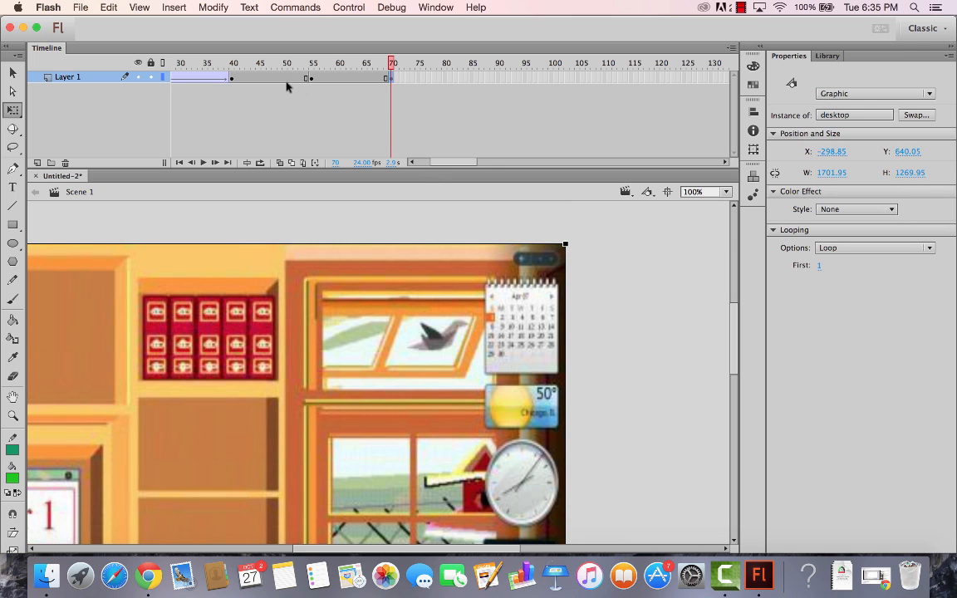
# - Create a classic tween between the keyframes at frames 55 and 70 on Layer 1
pyautogui.moveTo(247, 73); pyautogui.dragTo(341, 78)
pyautogui.rightClick(341, 83)
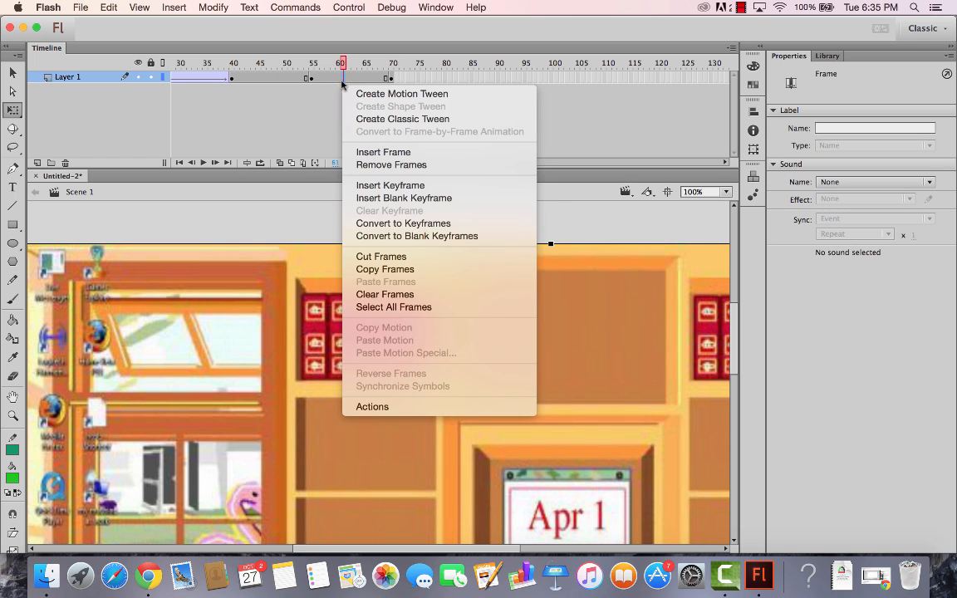
pyautogui.click(359, 119)
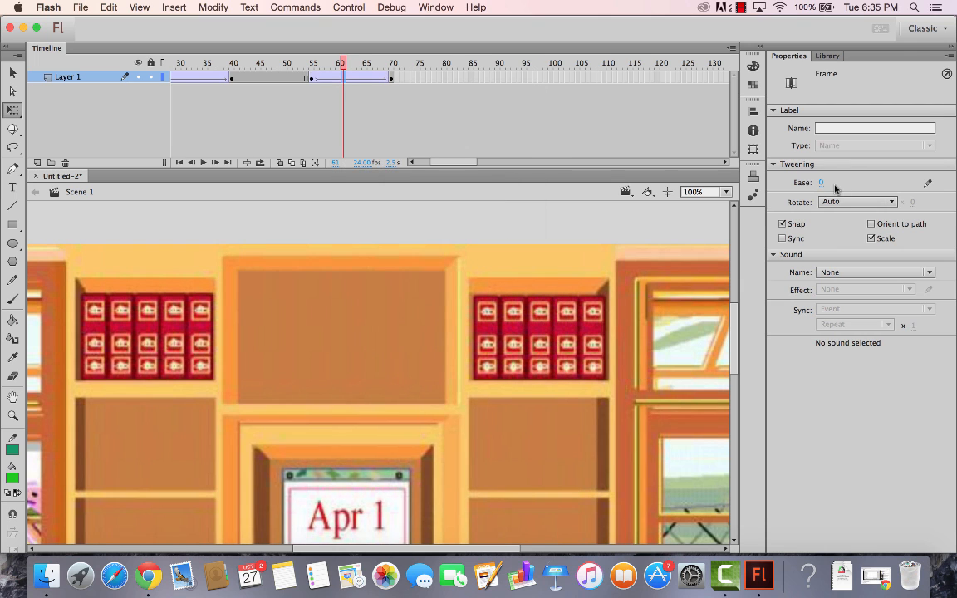
# - Set the ease of the tween starting at frame 55 to 100 and play the animation from frame 36
pyautogui.click(822, 181)
pyautogui.write('97')
pyautogui.press('Return')
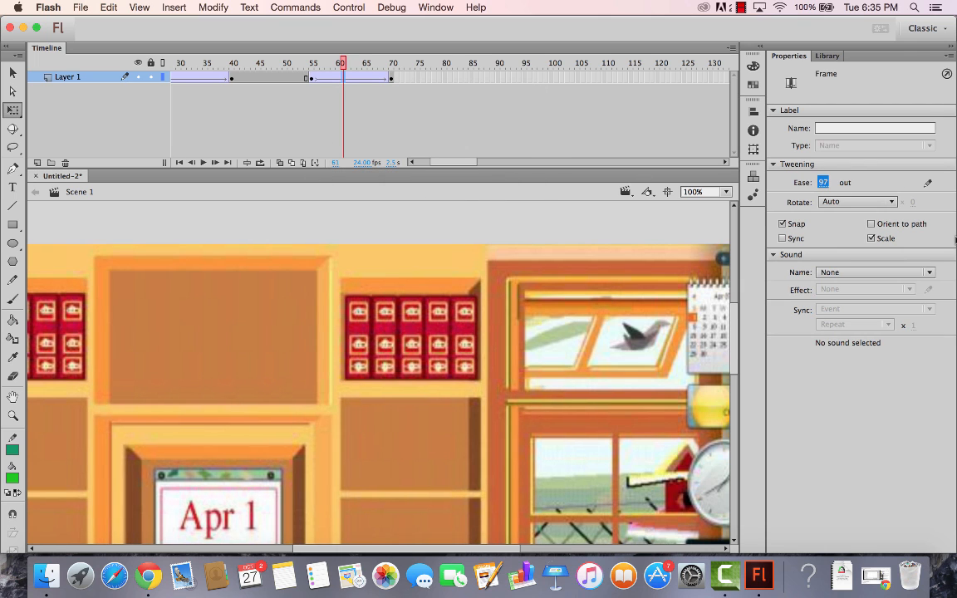
pyautogui.write('100')
pyautogui.press('Return')
pyautogui.click(213, 80)
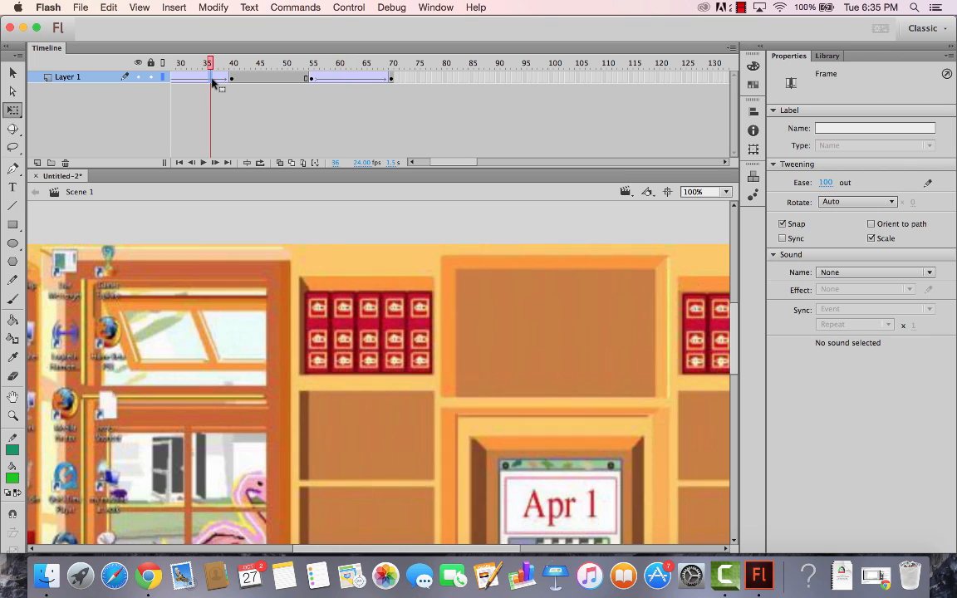
pyautogui.press('Return')
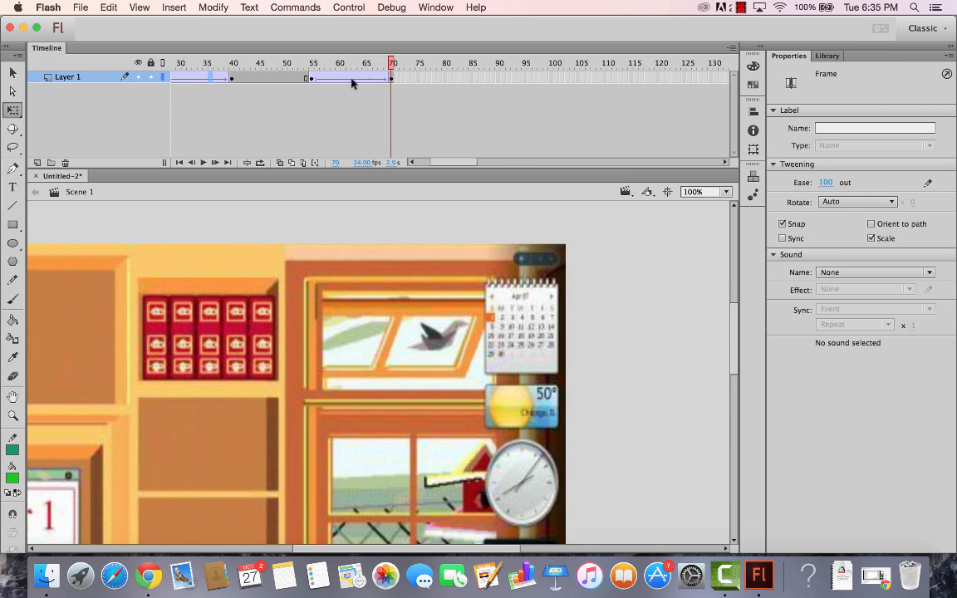
# - Move the keyframe at frame 70 of Layer 1 to frame 75
pyautogui.click(391, 78)
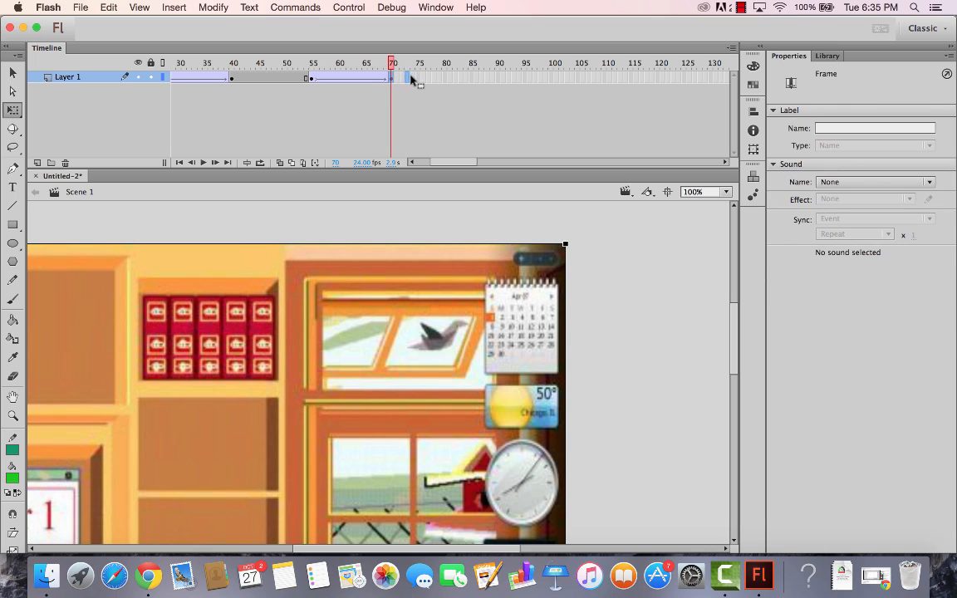
pyautogui.click(419, 78)
pyautogui.moveTo(392, 78); pyautogui.dragTo(420, 78)
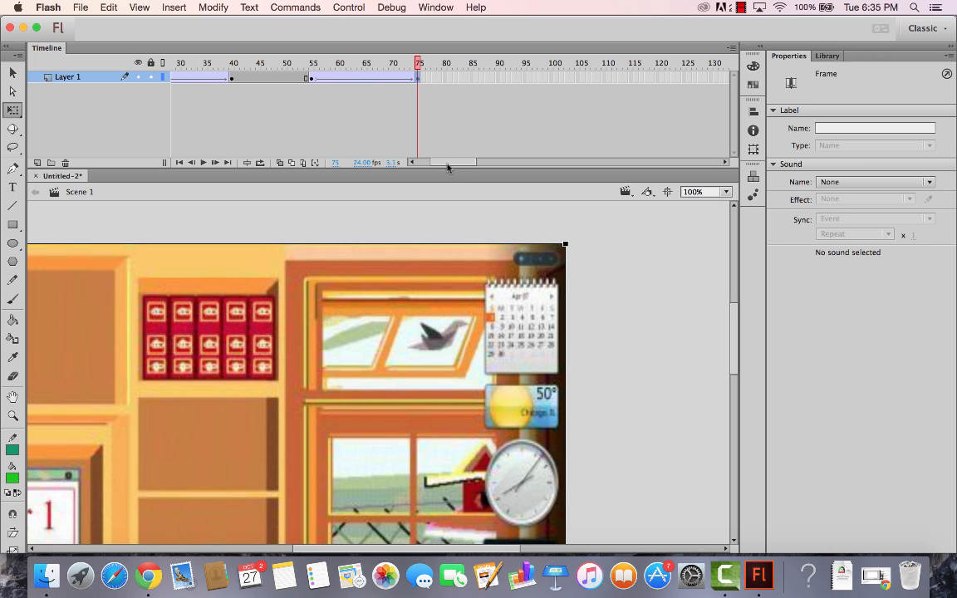
# - Insert keyframes at frames 90 and 106 of Layer 1
pyautogui.moveTo(447, 167); pyautogui.dragTo(467, 168)
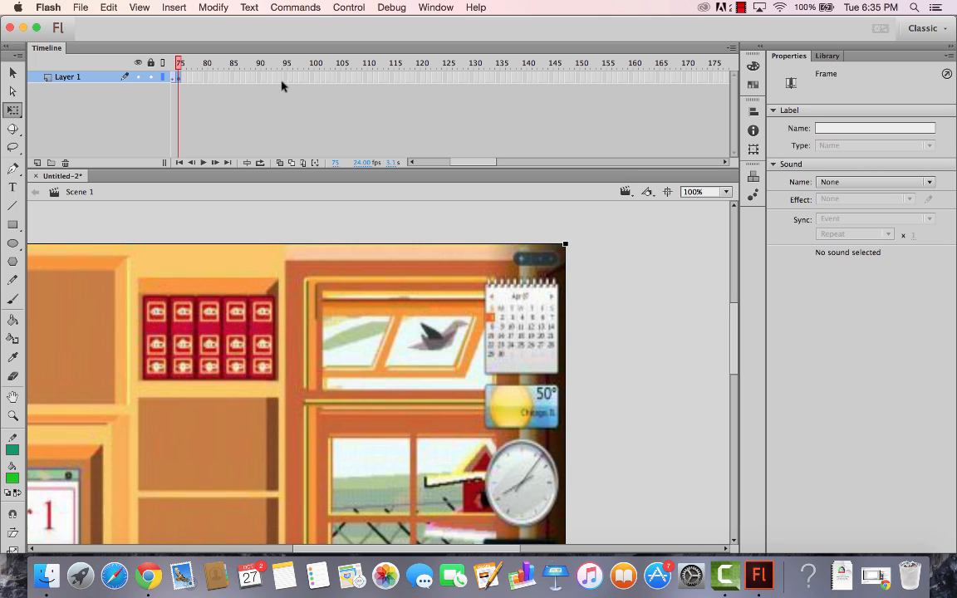
pyautogui.click(260, 78)
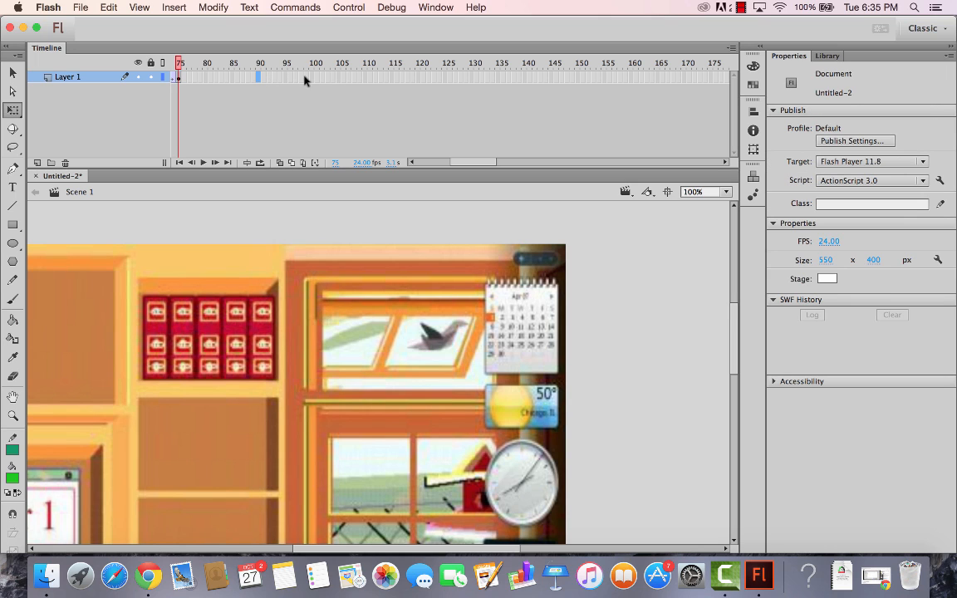
pyautogui.press('F5')
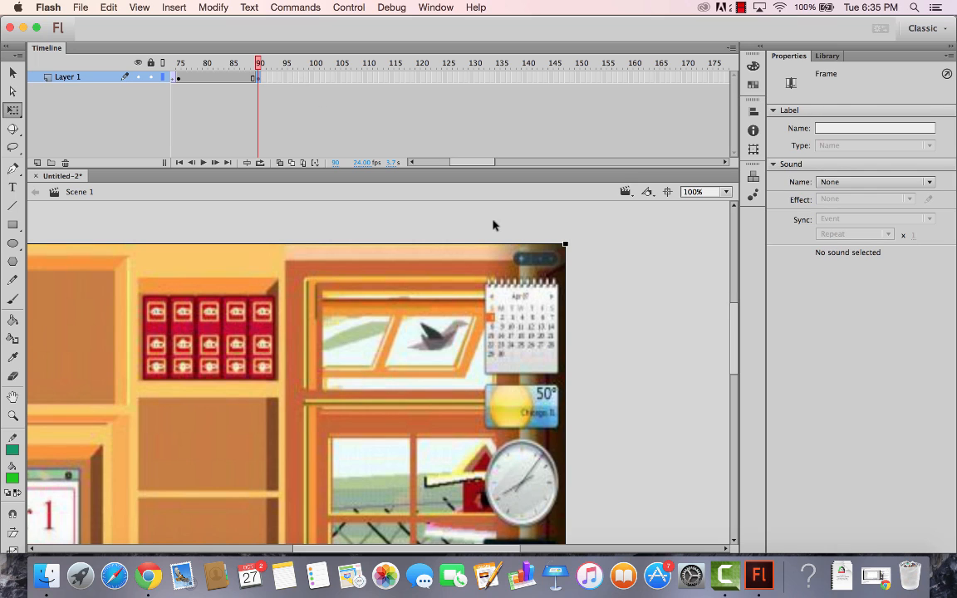
pyautogui.click(342, 79)
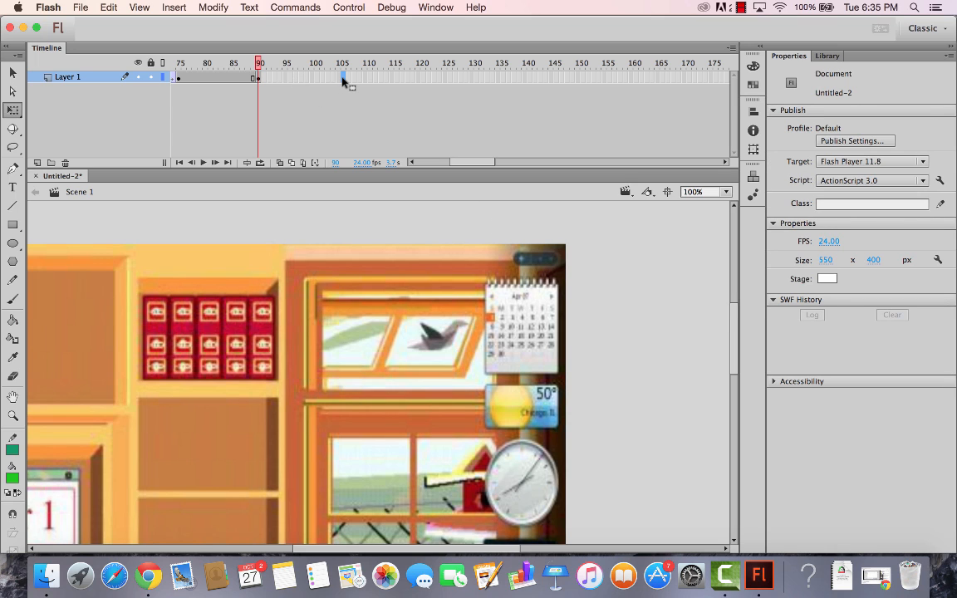
pyautogui.press('F6')
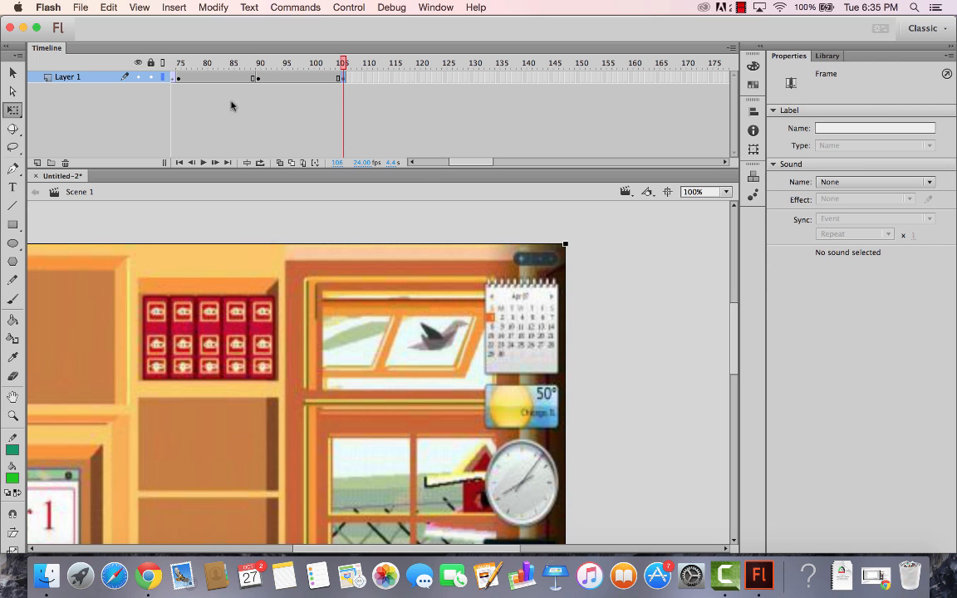
# - Enlarge the desktop symbol at frame 106 to about 2506 by 2074 px, with its upper-right corner on the stage's upper-right corner
pyautogui.moveTo(484, 354); pyautogui.dragTo(297, 503)
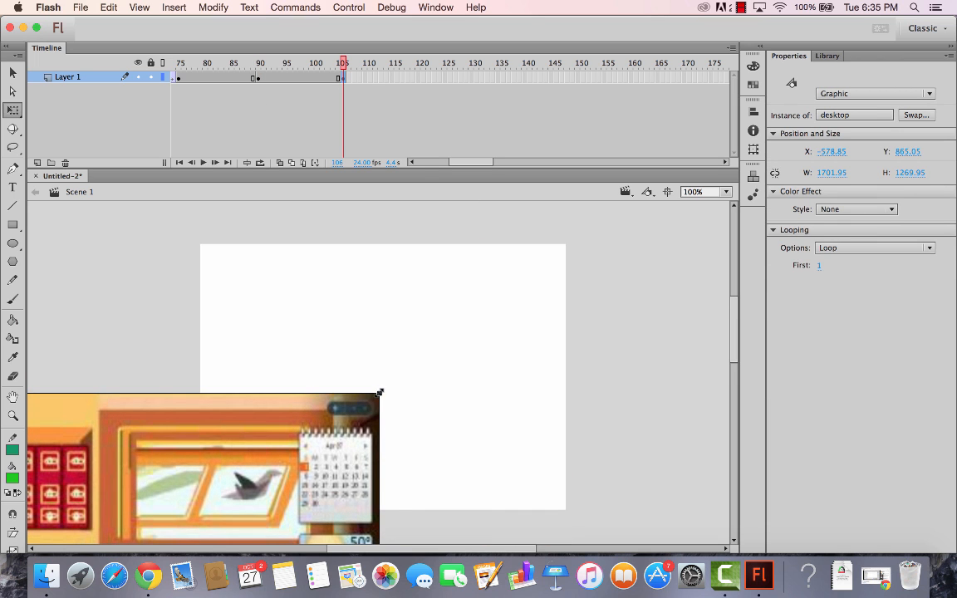
pyautogui.moveTo(379, 392); pyautogui.dragTo(526, 268)
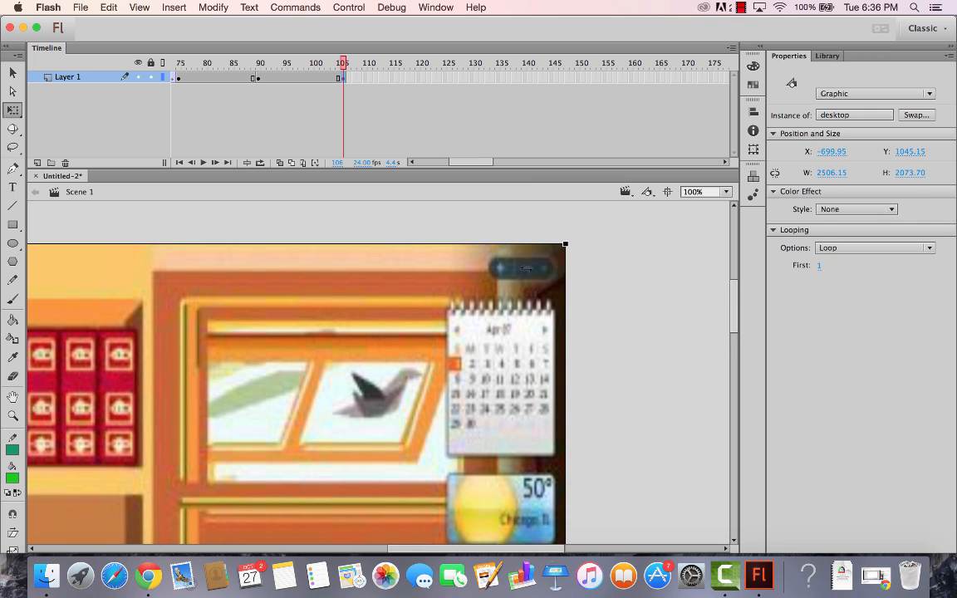
# - Create a classic tween between frames 90 and 106 with an ease of 100 out, and play it back
pyautogui.rightClick(307, 78)
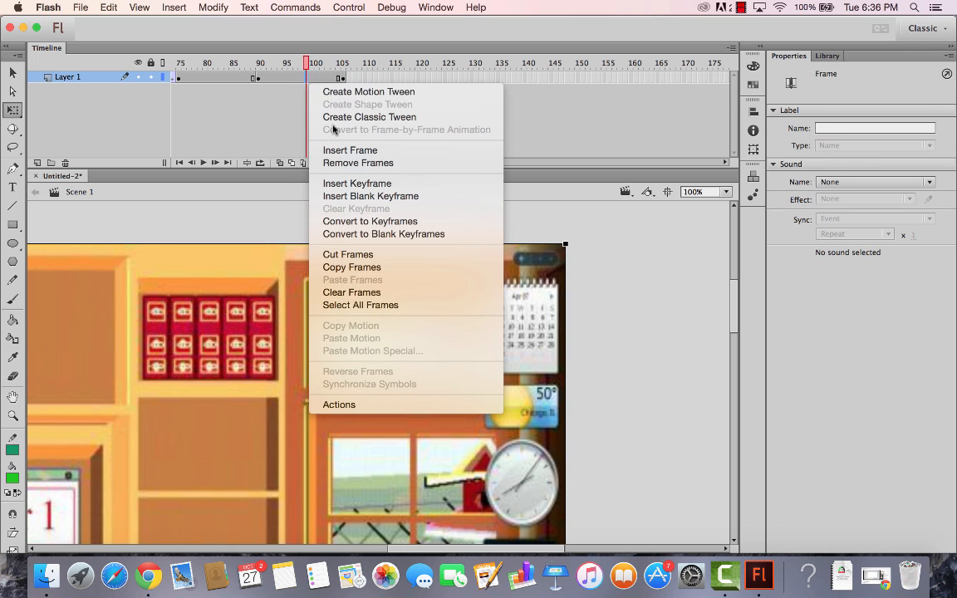
pyautogui.click(939, 182)
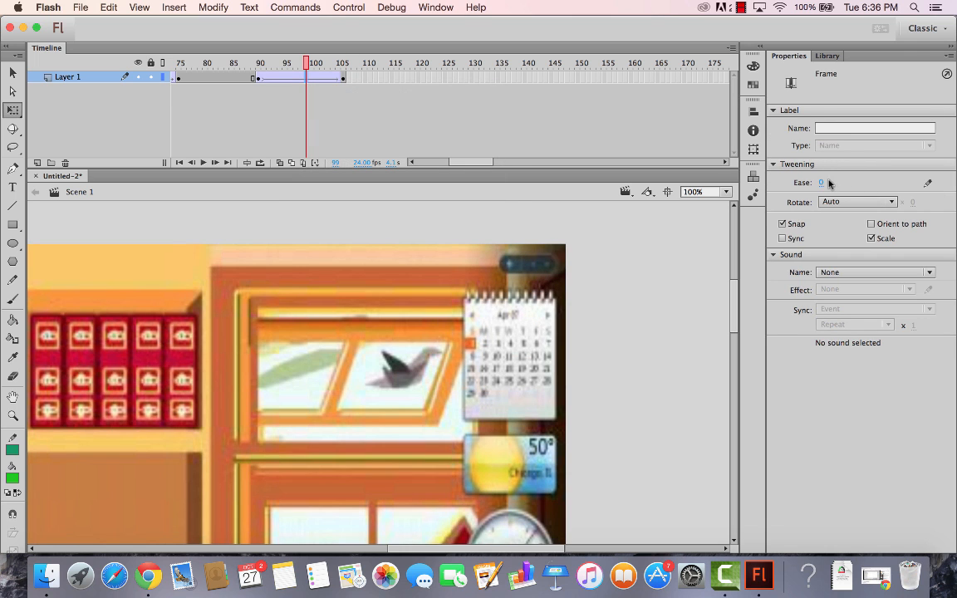
pyautogui.moveTo(822, 184); pyautogui.dragTo(956, 184)
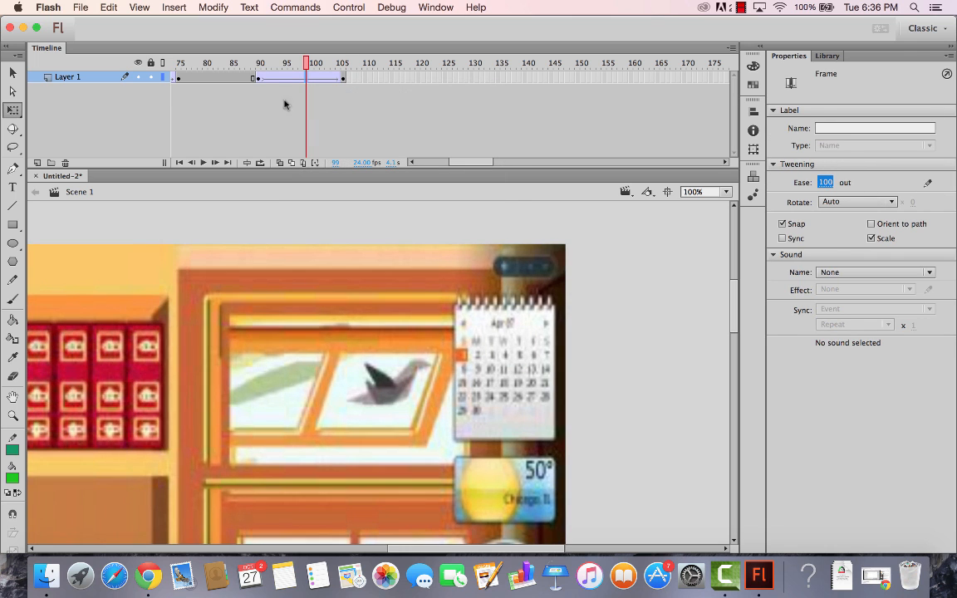
pyautogui.click(224, 78)
pyautogui.press('Return')
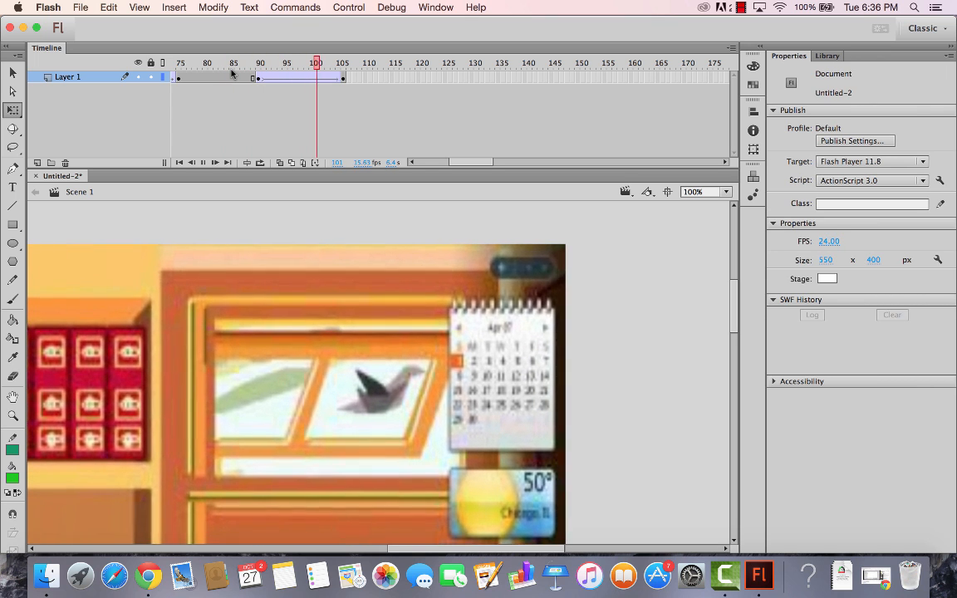
# - Enlarge the desktop symbol at frame 106 to about 2990 by 2434 px and realign its upper-right corner with the stage's
pyautogui.click(327, 388)
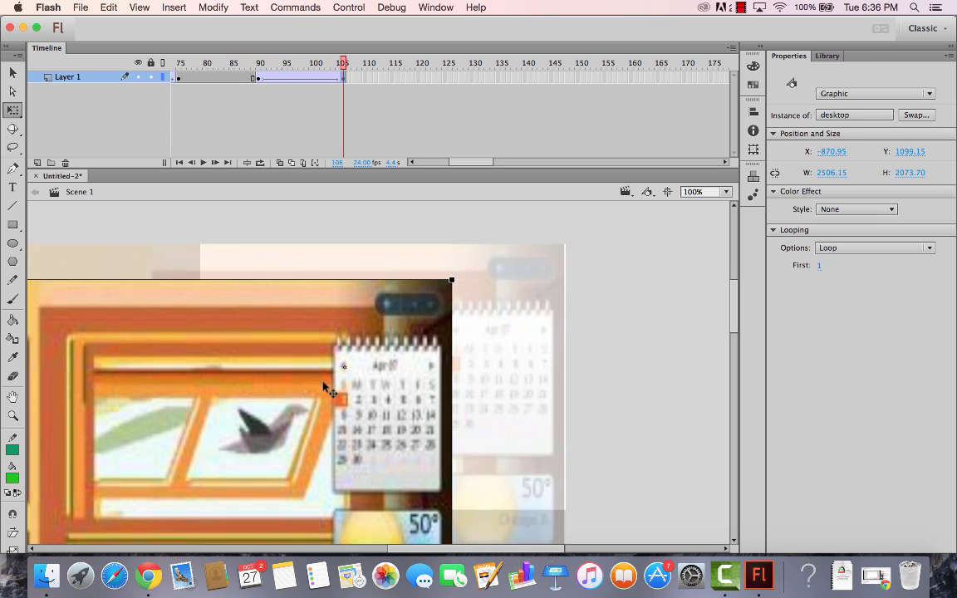
pyautogui.moveTo(323, 382); pyautogui.dragTo(312, 390)
pyautogui.moveTo(444, 286); pyautogui.dragTo(605, 163)
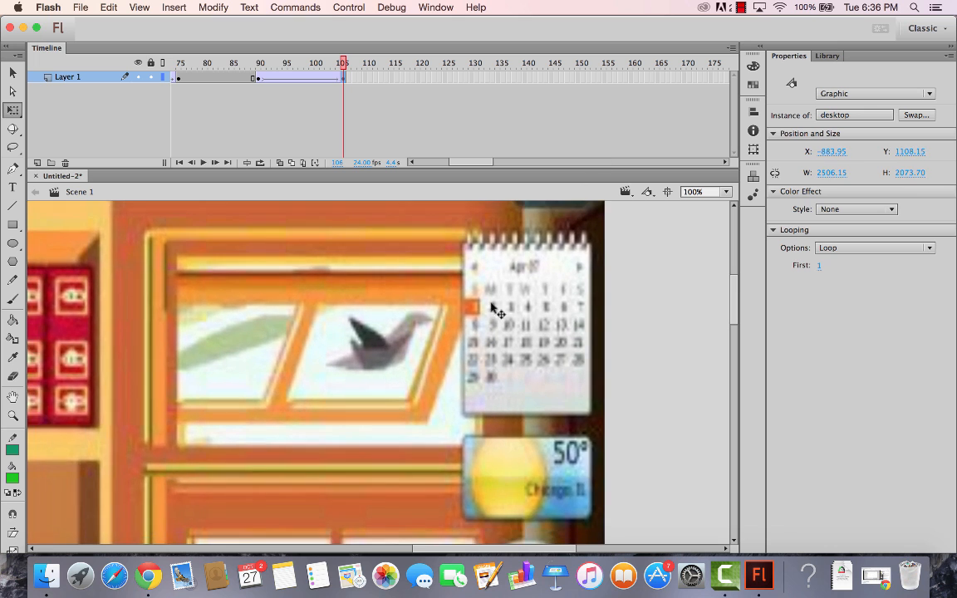
pyautogui.moveTo(492, 305); pyautogui.dragTo(450, 389)
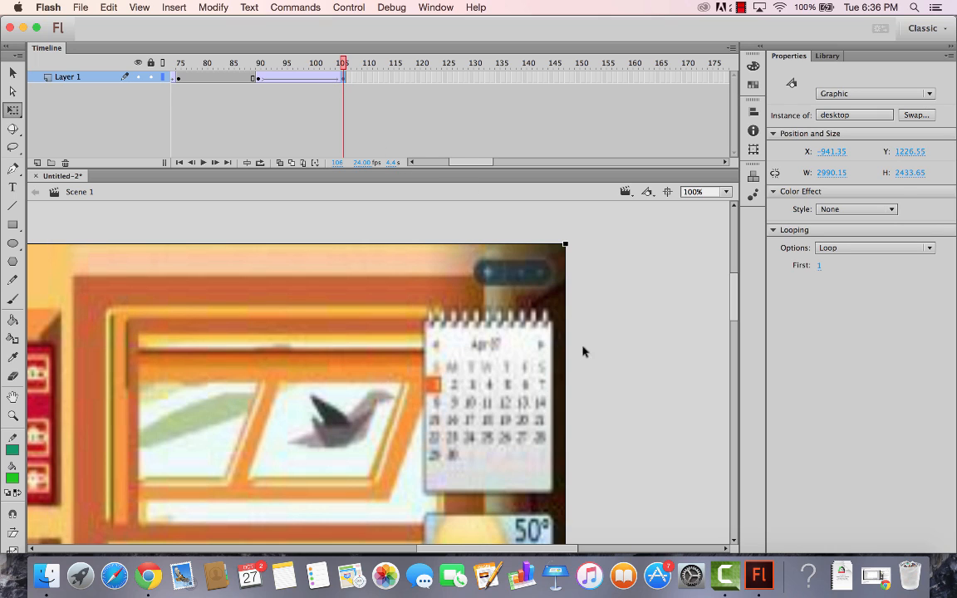
pyautogui.click(606, 361)
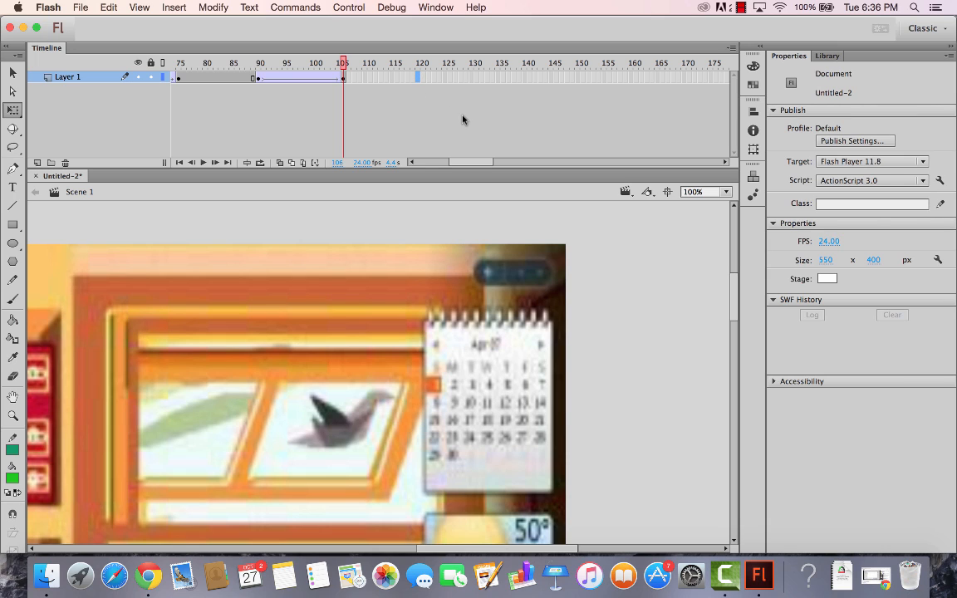
# - Insert keyframes at frames 121 and 136 of Layer 1
pyautogui.click(423, 77)
pyautogui.press('F5')
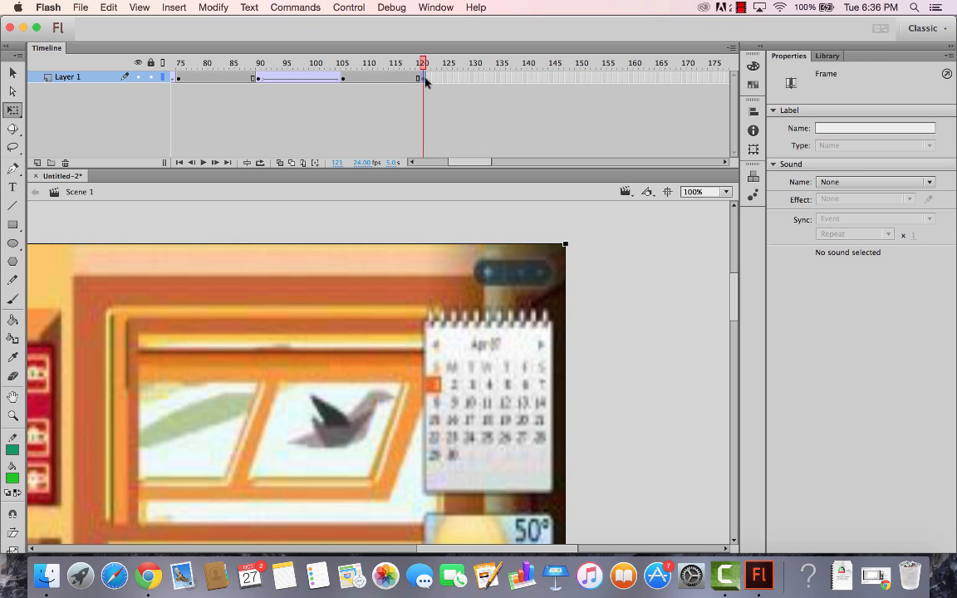
pyautogui.moveTo(422, 62); pyautogui.dragTo(537, 68)
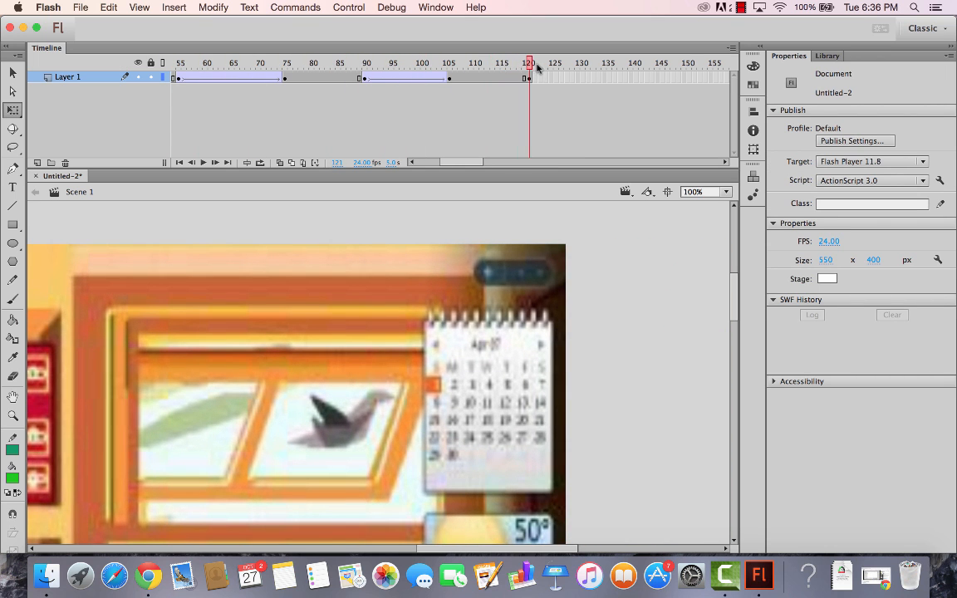
pyautogui.click(528, 76)
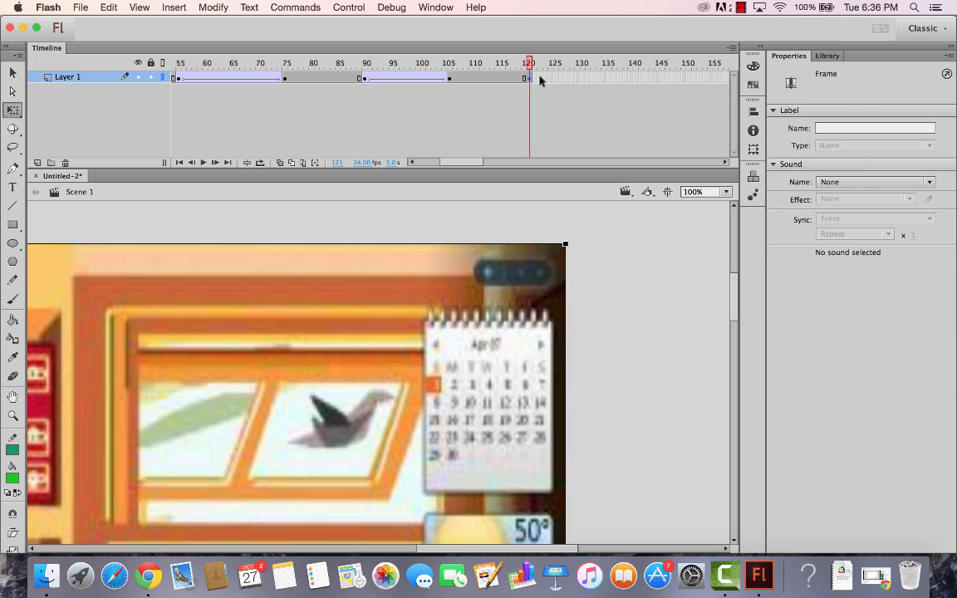
pyautogui.click(609, 77)
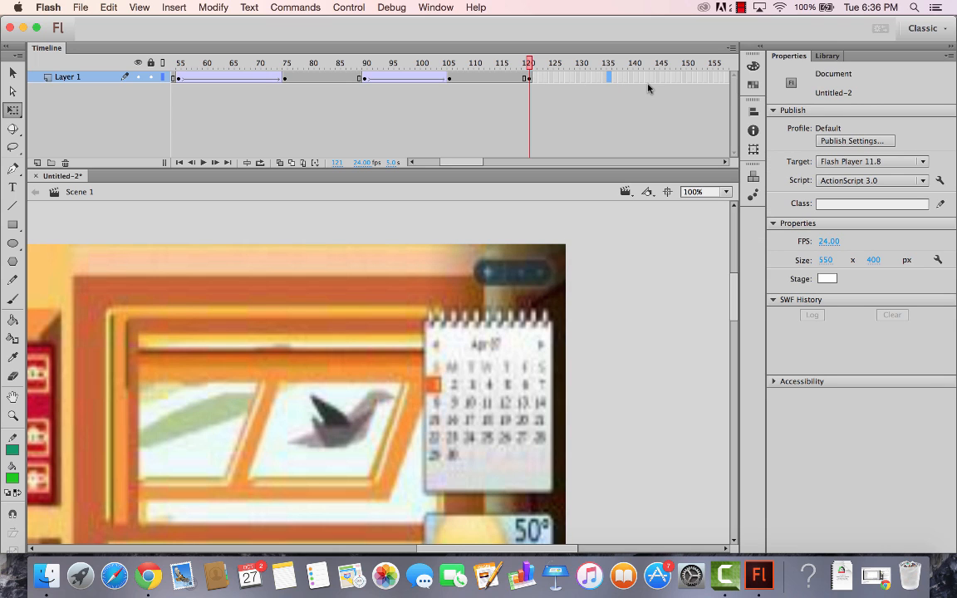
pyautogui.press('F6')
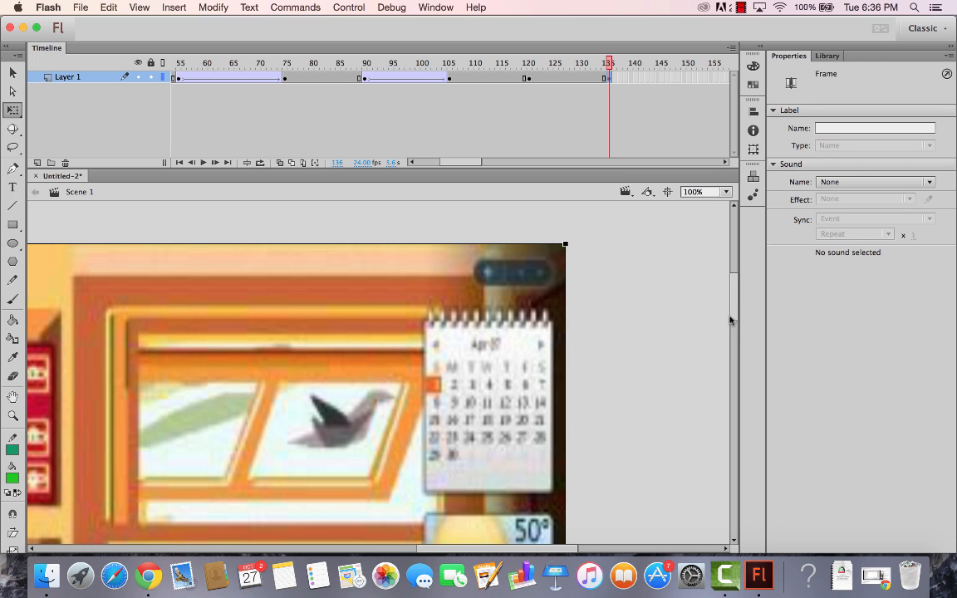
# - Move the desktop symbol up at frame 136 to about X -941, Y 827, and create a classic tween from frame 121 with an ease of 100
pyautogui.moveTo(736, 309)
pyautogui.mouseDown()
pyautogui.moveTo(736, 324)
pyautogui.moveTo(736, 305)
pyautogui.mouseUp()
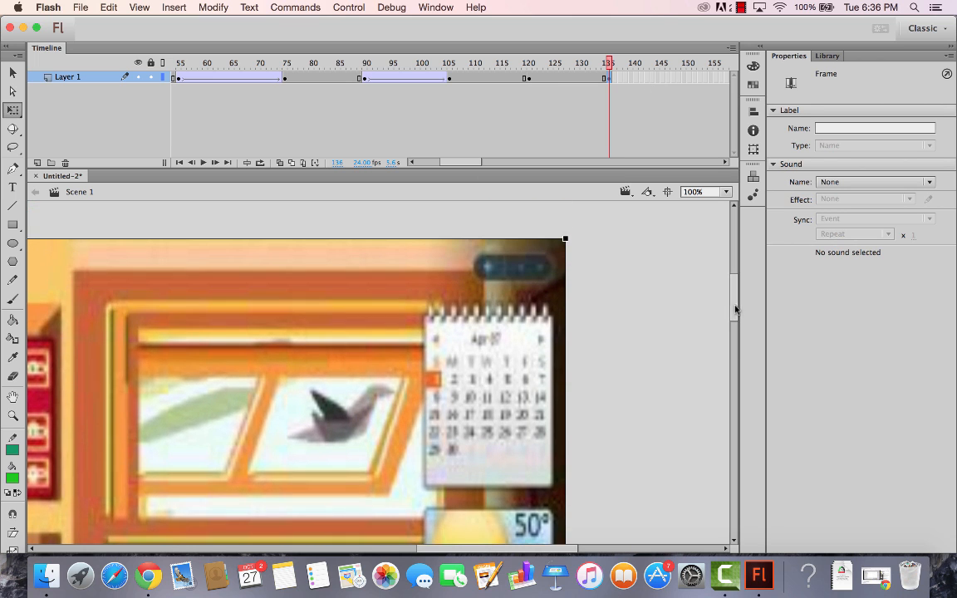
pyautogui.moveTo(531, 433); pyautogui.dragTo(535, 289)
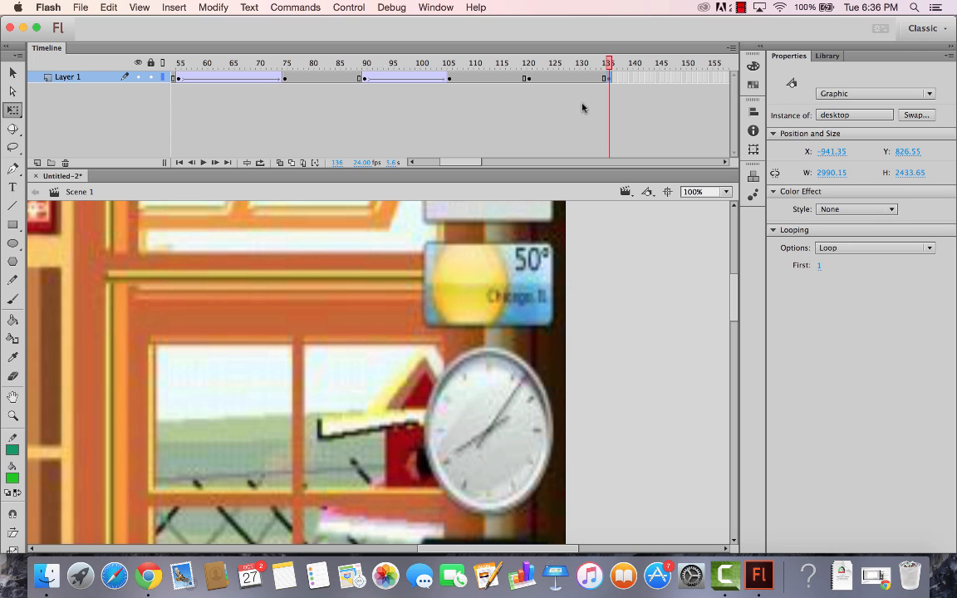
pyautogui.rightClick(560, 78)
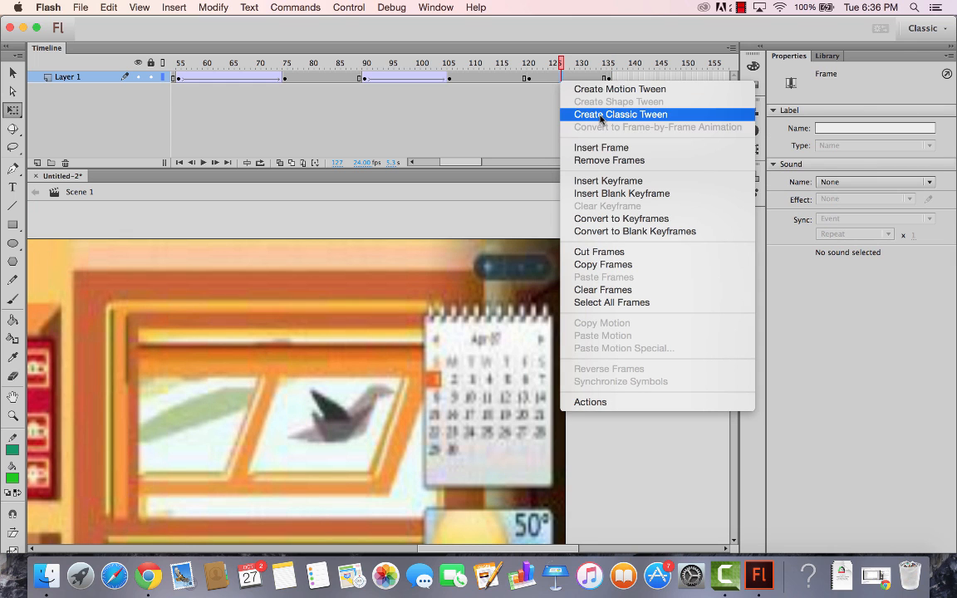
pyautogui.click(619, 113)
pyautogui.click(823, 182)
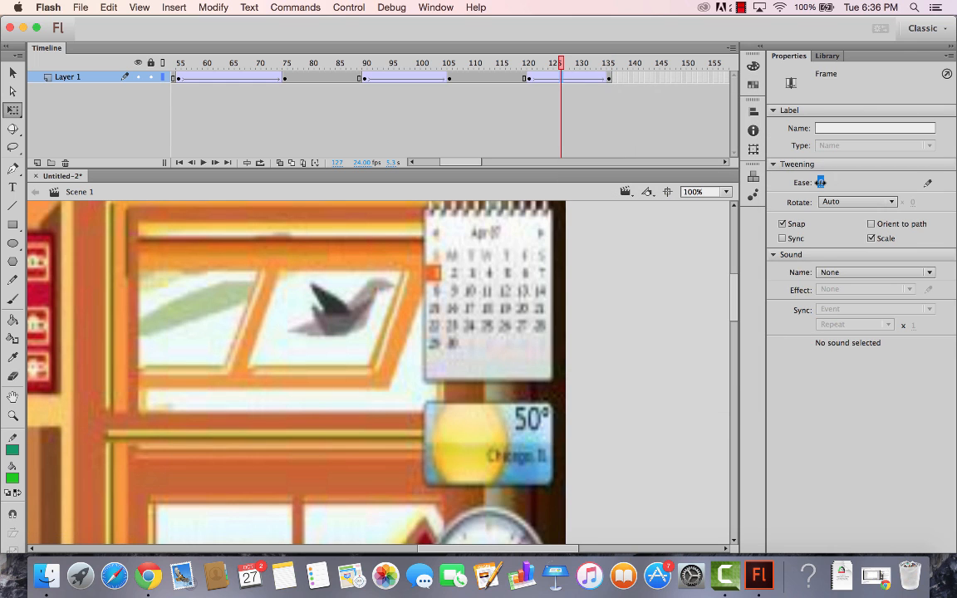
pyautogui.write('100')
pyautogui.press('Return')
# - Insert keyframes at frames 151 and 166 of Layer 1
pyautogui.hscroll(10, 407, 147)
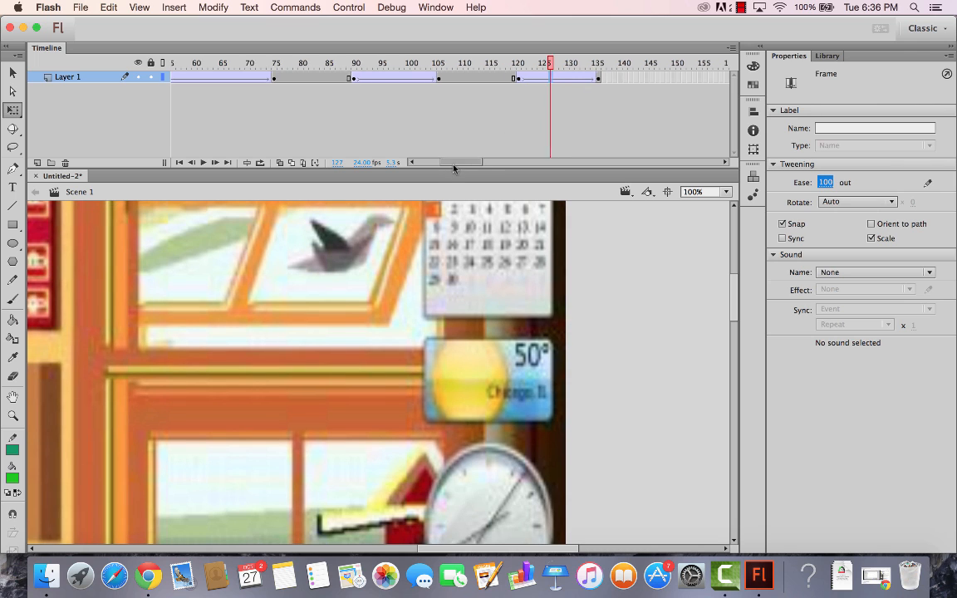
pyautogui.click(428, 78)
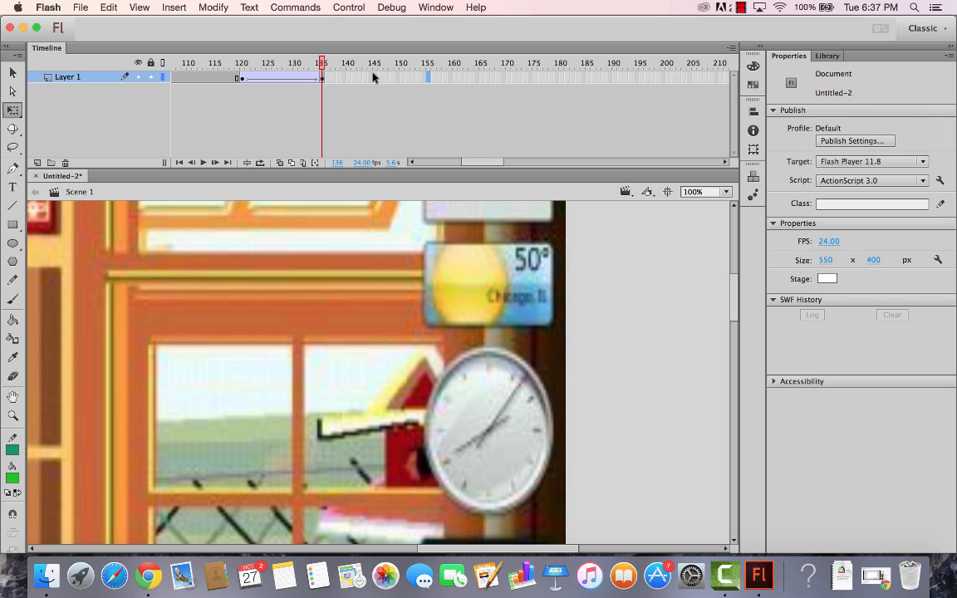
pyautogui.click(401, 78)
pyautogui.press('F5')
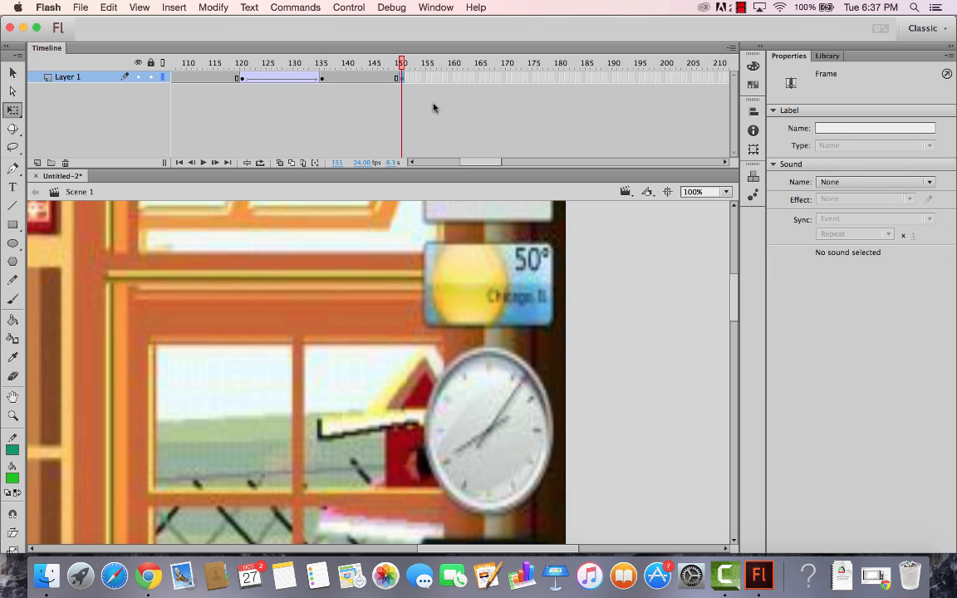
pyautogui.click(481, 77)
pyautogui.press('F5')
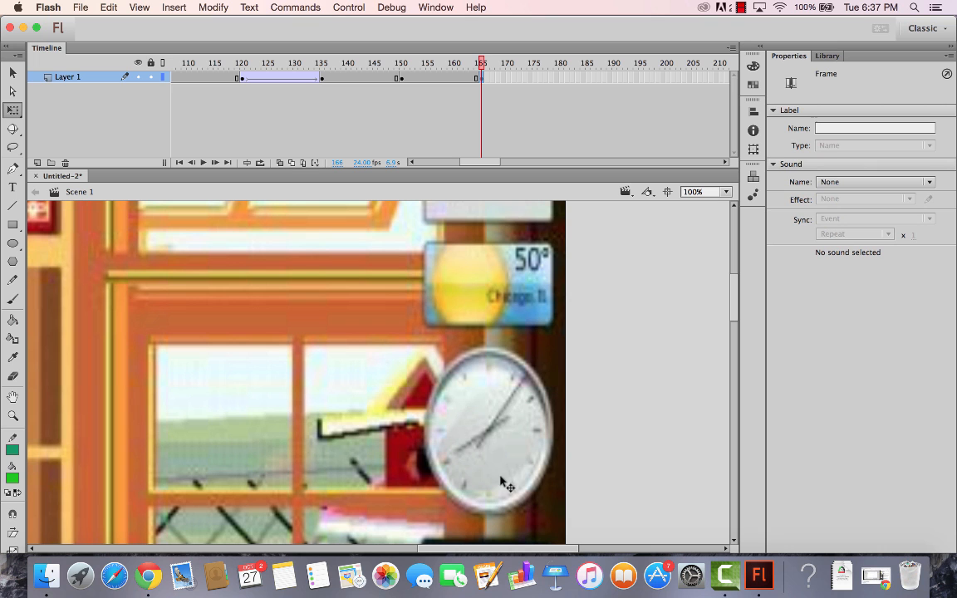
# - Move the desktop symbol up at frame 166 to show the whole calculator, and create a classic tween from frame 151 with an ease of 100
pyautogui.moveTo(502, 424); pyautogui.dragTo(496, 263)
pyautogui.moveTo(516, 365); pyautogui.dragTo(519, 262)
pyautogui.click(448, 82)
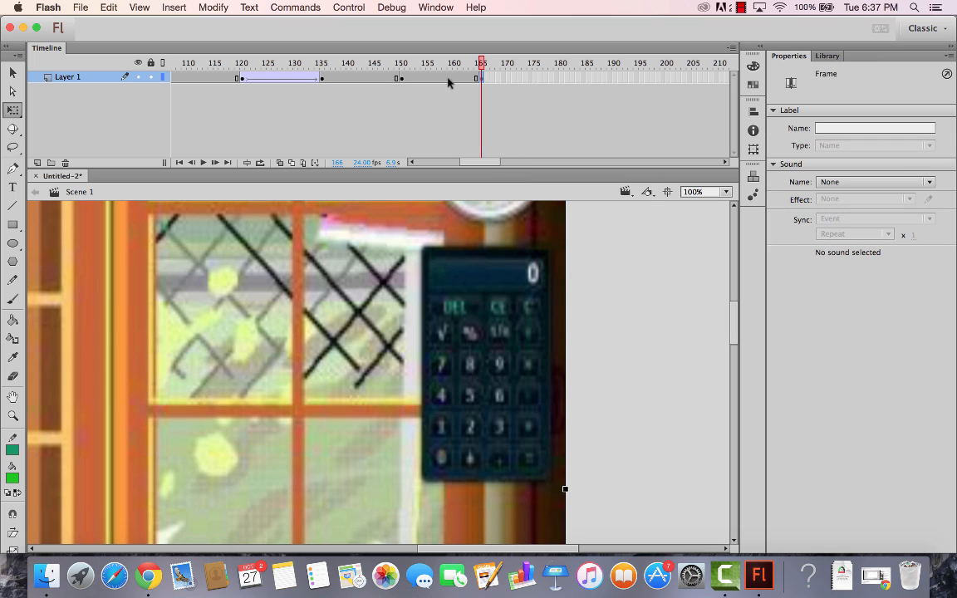
pyautogui.rightClick(448, 82)
pyautogui.click(482, 115)
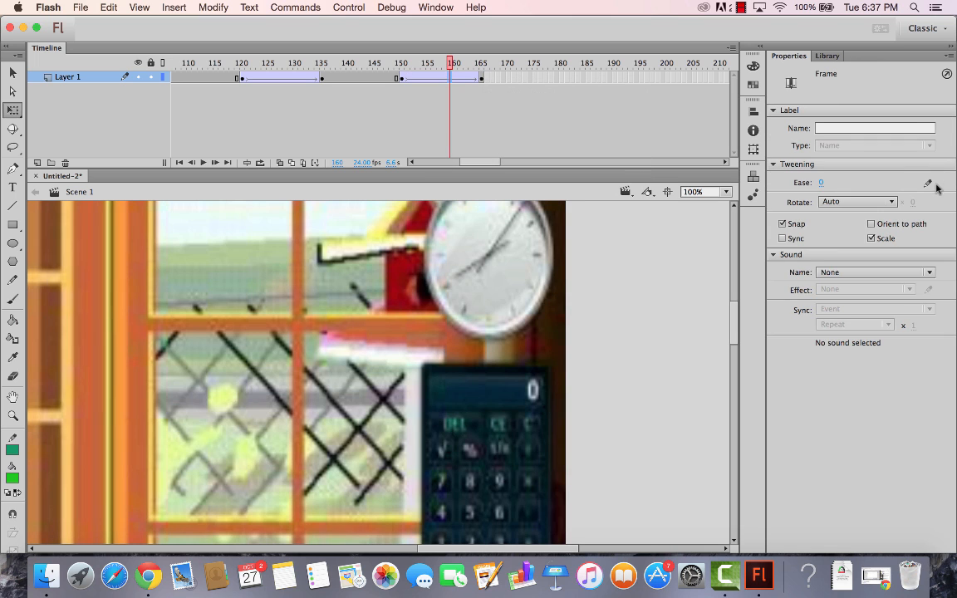
pyautogui.moveTo(821, 184); pyautogui.dragTo(956, 183)
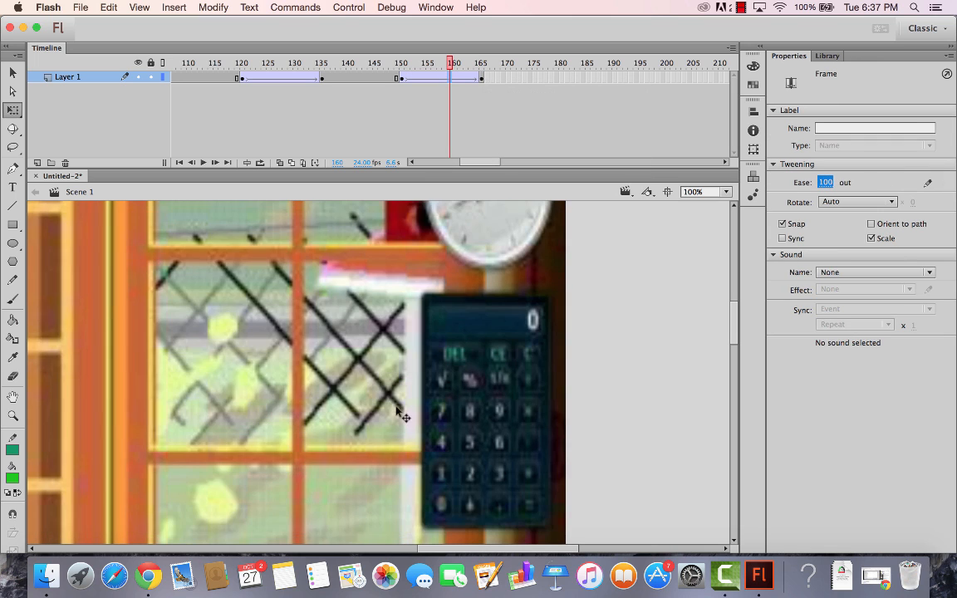
# - Test the movie to check the zooms and pans, and close the preview
pyautogui.click(590, 362)
pyautogui.press('super+Return')
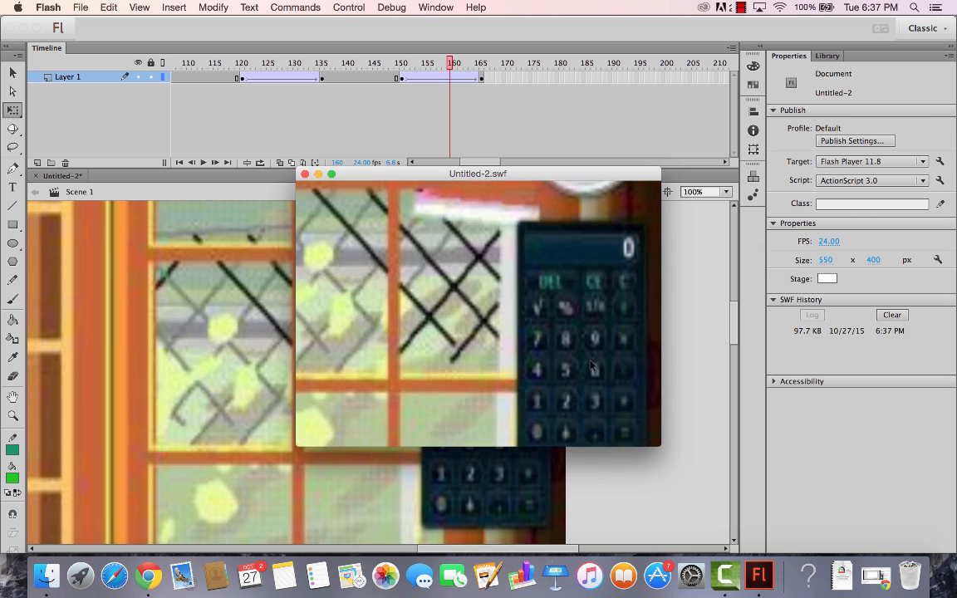
pyautogui.click(305, 174)
# - Save the document as "Camera Movements 3" in Flash Document format in the comics folder
pyautogui.click(81, 7)
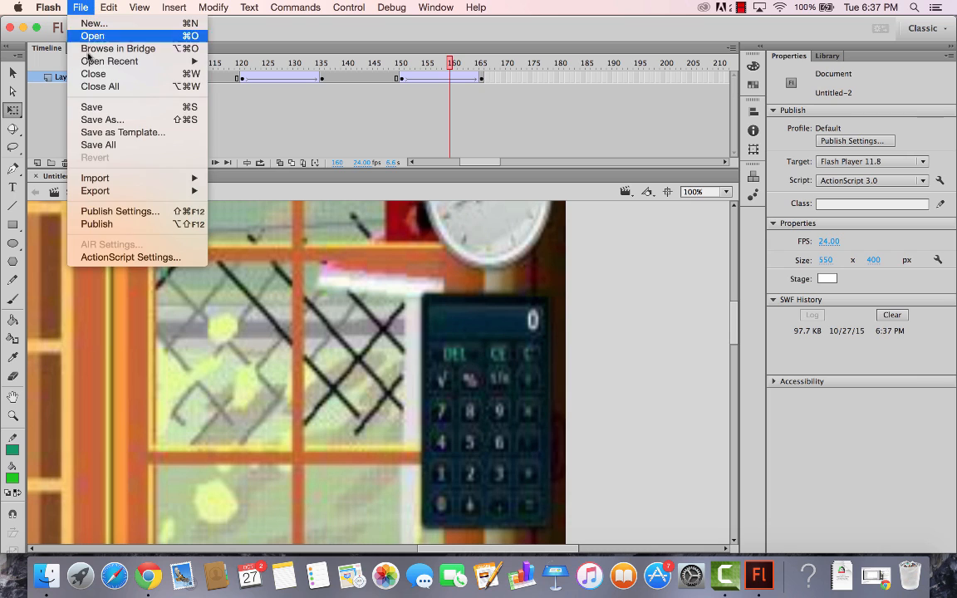
pyautogui.click(83, 105)
pyautogui.write('c')
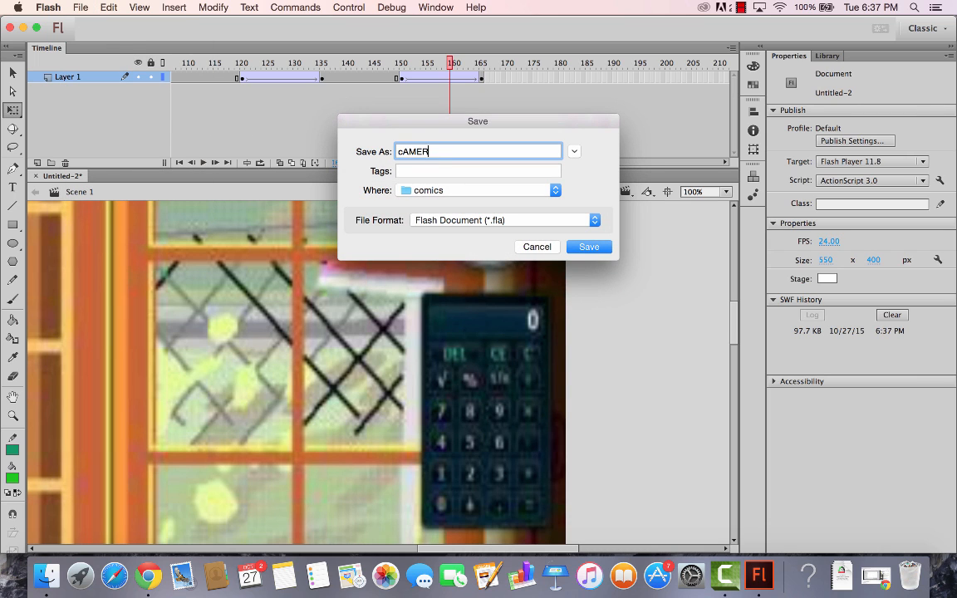
pyautogui.write('AMER')
pyautogui.press('BackSpace')
pyautogui.press('BackSpace')
pyautogui.press('BackSpace')
pyautogui.press('BackSpace')
pyautogui.press('BackSpace')
pyautogui.write('Camera Movements')
pyautogui.press('Return')
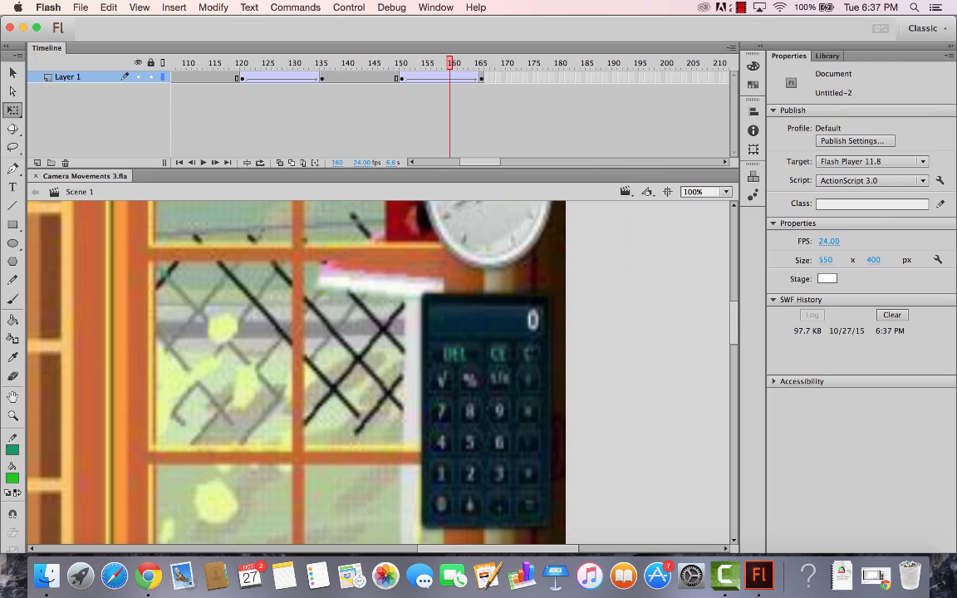
# - Insert a keyframe at frame 186 of Layer 1
pyautogui.click(479, 81)
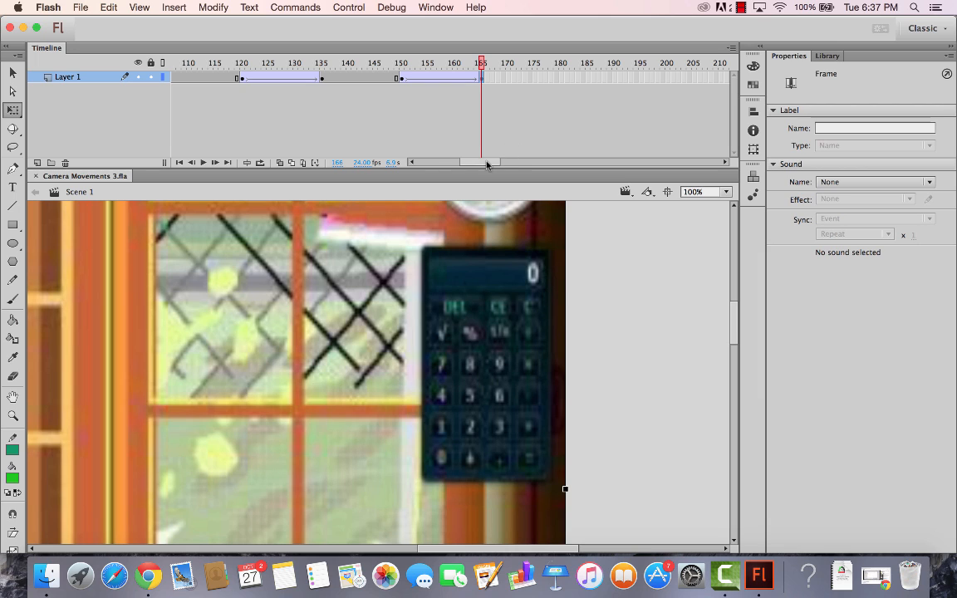
pyautogui.moveTo(487, 164); pyautogui.dragTo(498, 165)
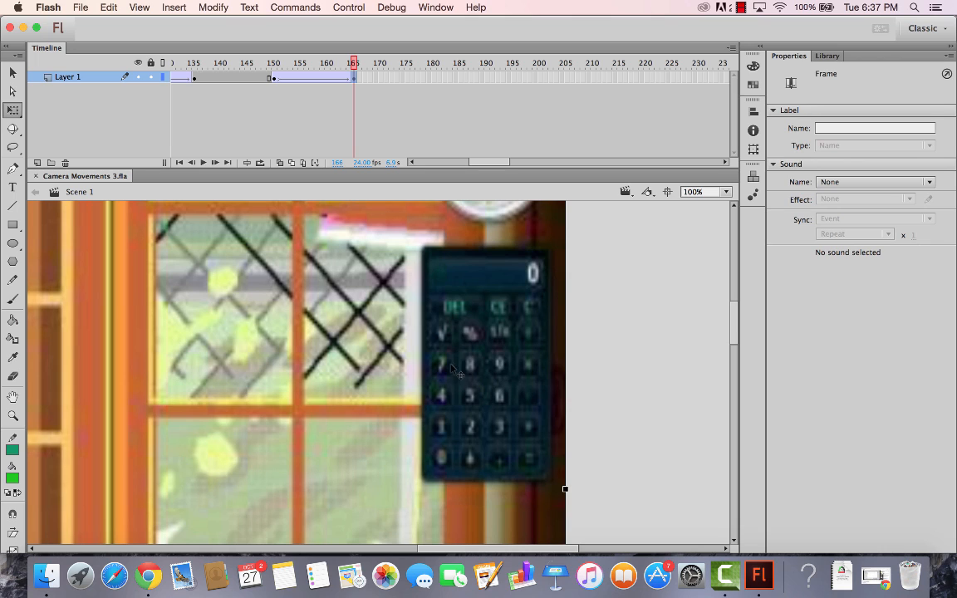
pyautogui.click(460, 79)
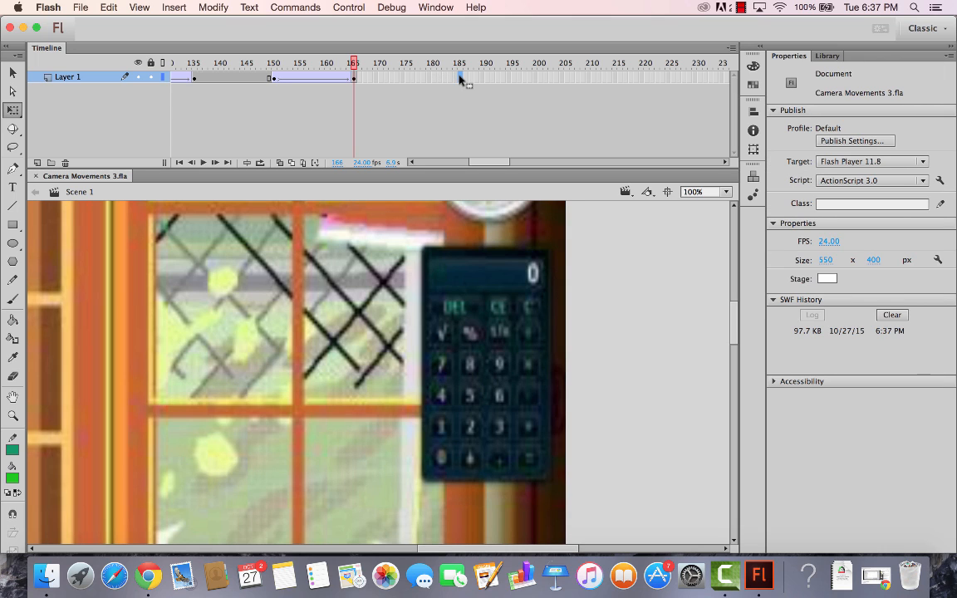
pyautogui.click(459, 79)
pyautogui.press('F6')
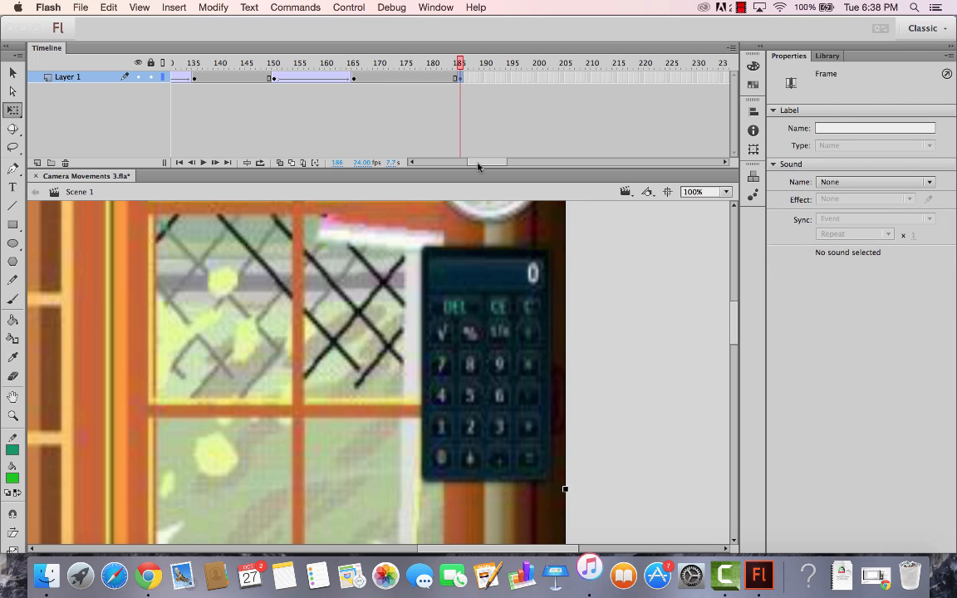
# - Create a motion tween starting at frame 186 and insert a keyframe for all properties at frame 205
pyautogui.moveTo(486, 162); pyautogui.dragTo(504, 165)
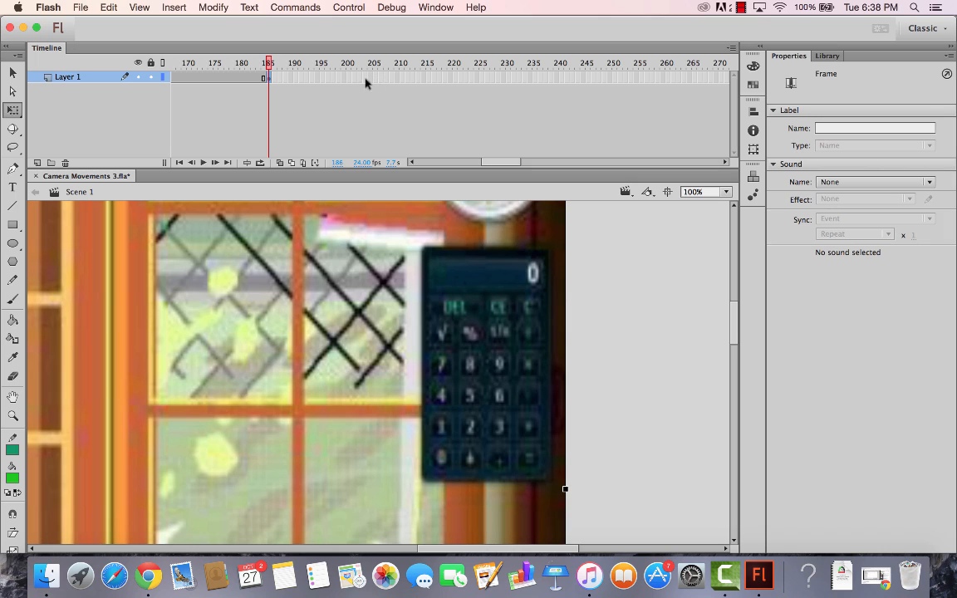
pyautogui.click(374, 77)
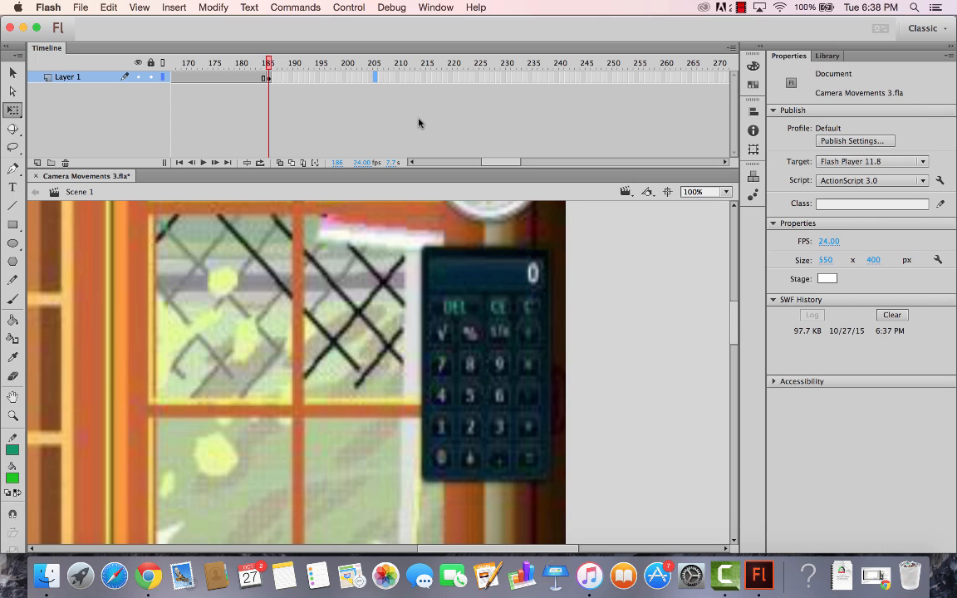
pyautogui.rightClick(268, 79)
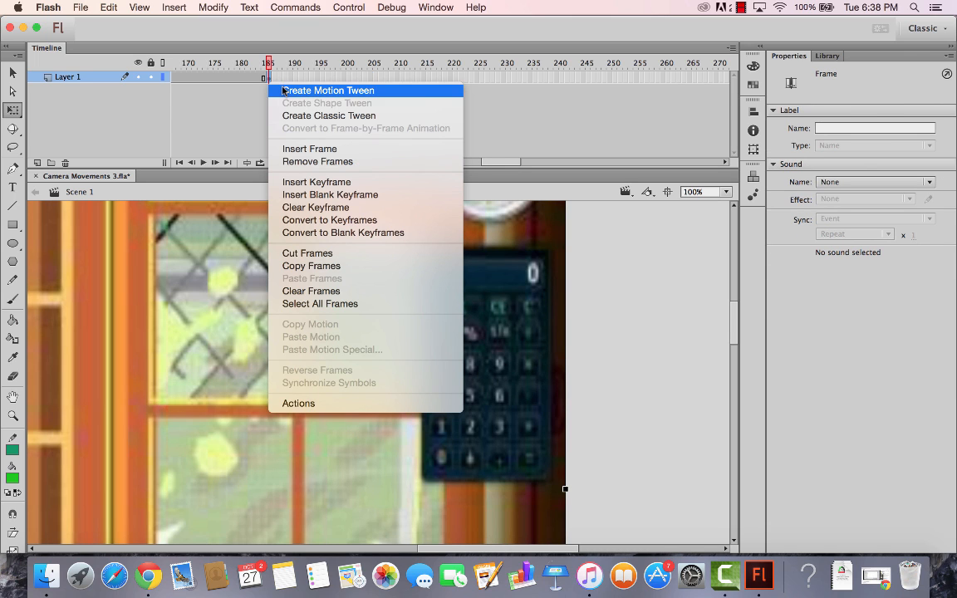
pyautogui.click(284, 90)
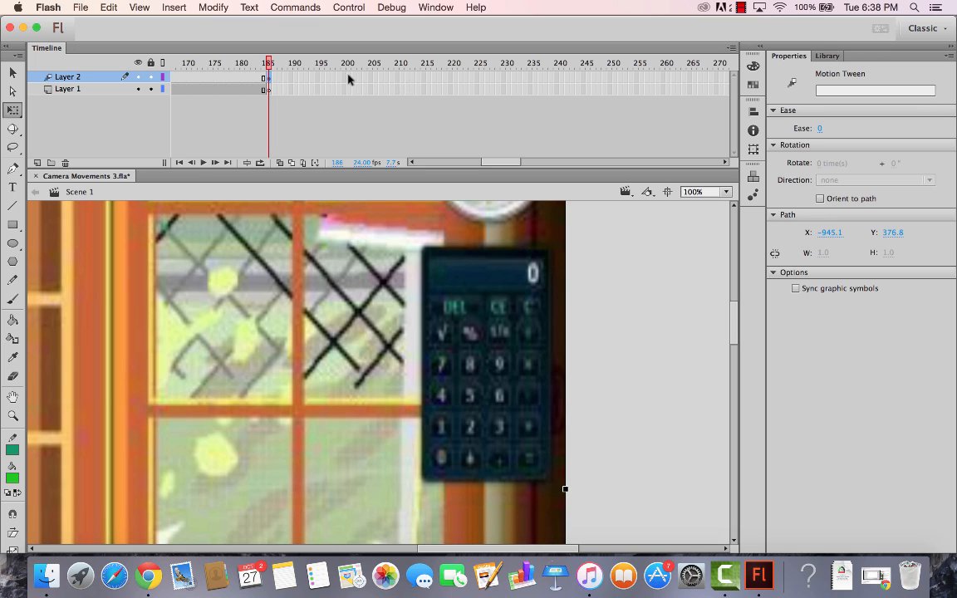
pyautogui.rightClick(373, 79)
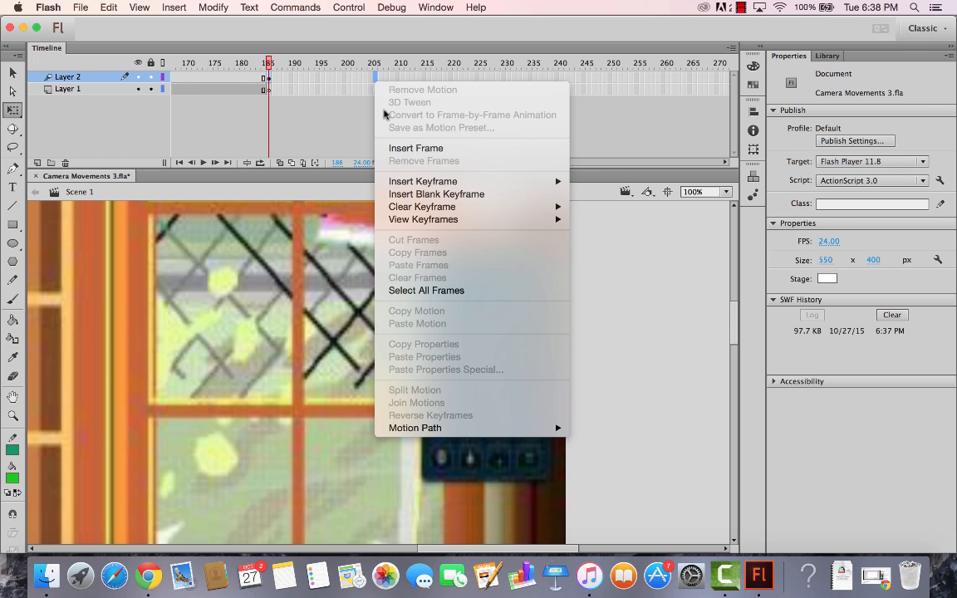
pyautogui.click(410, 177)
pyautogui.rightClick(371, 80)
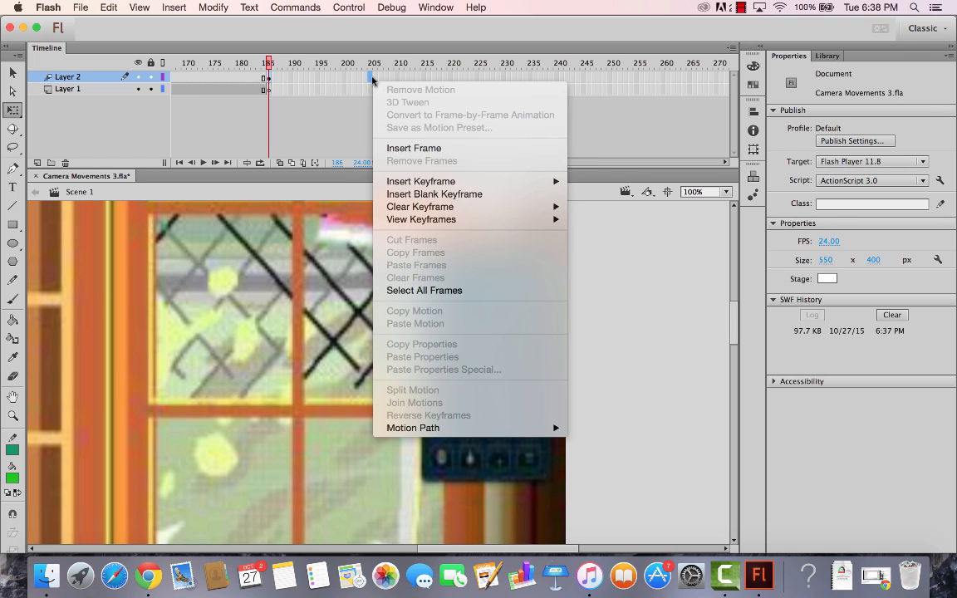
pyautogui.moveTo(428, 180)
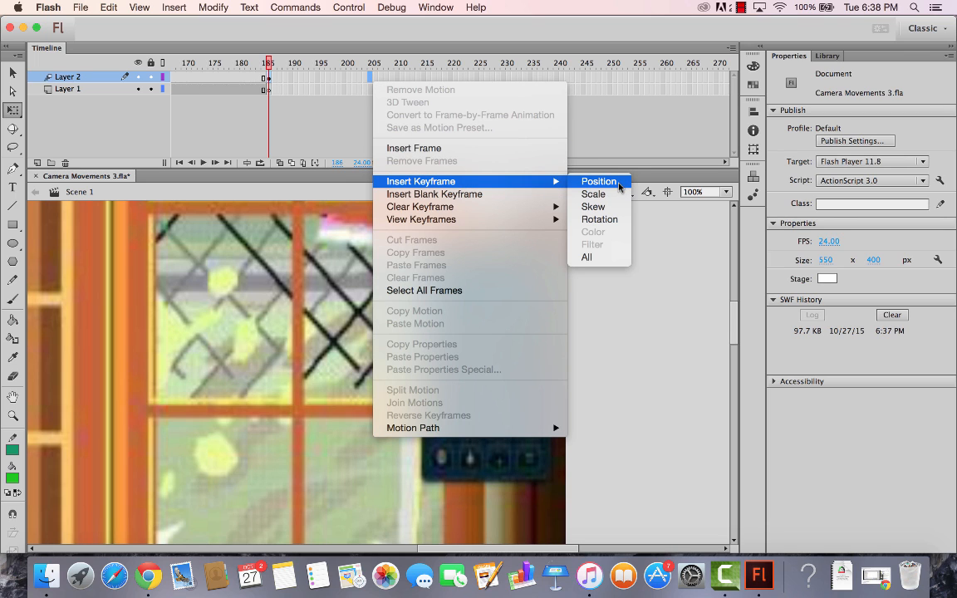
pyautogui.click(602, 258)
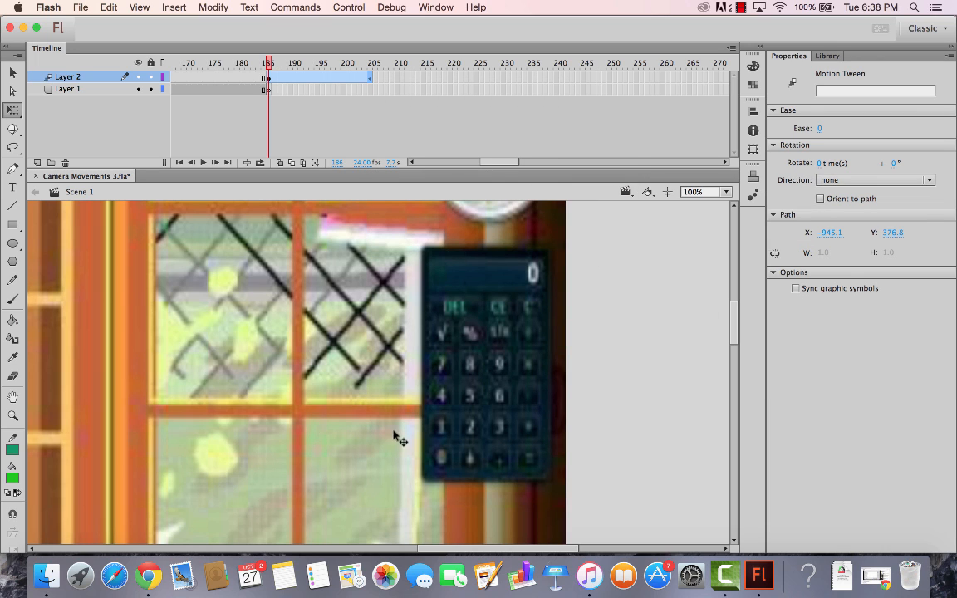
# - At 25% zoom, move the desktop symbol at frame 205 to about X 266.90, Y -65.50, aligning it to the stage with onion skinning
pyautogui.click(694, 192)
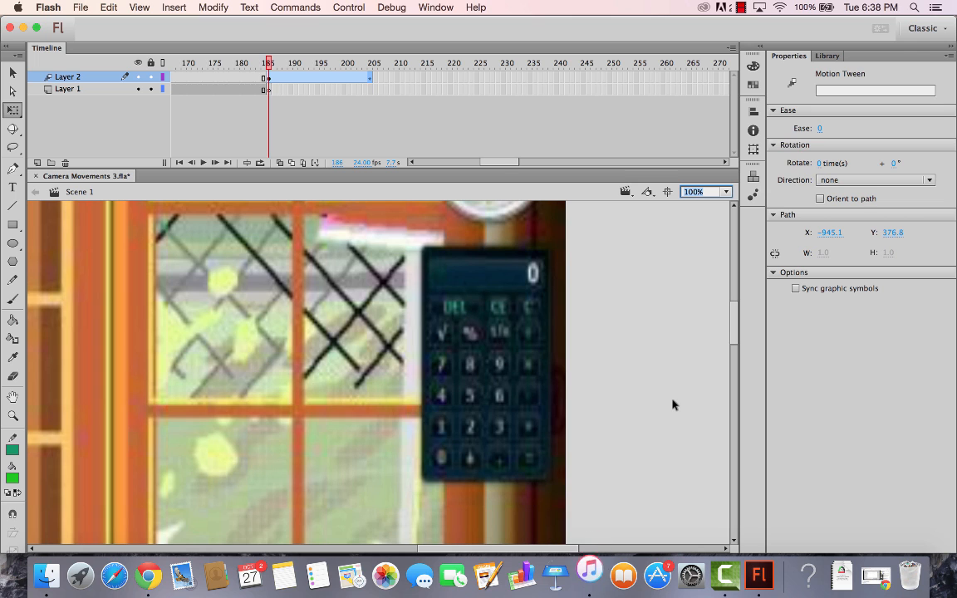
pyautogui.write('25')
pyautogui.press('Return')
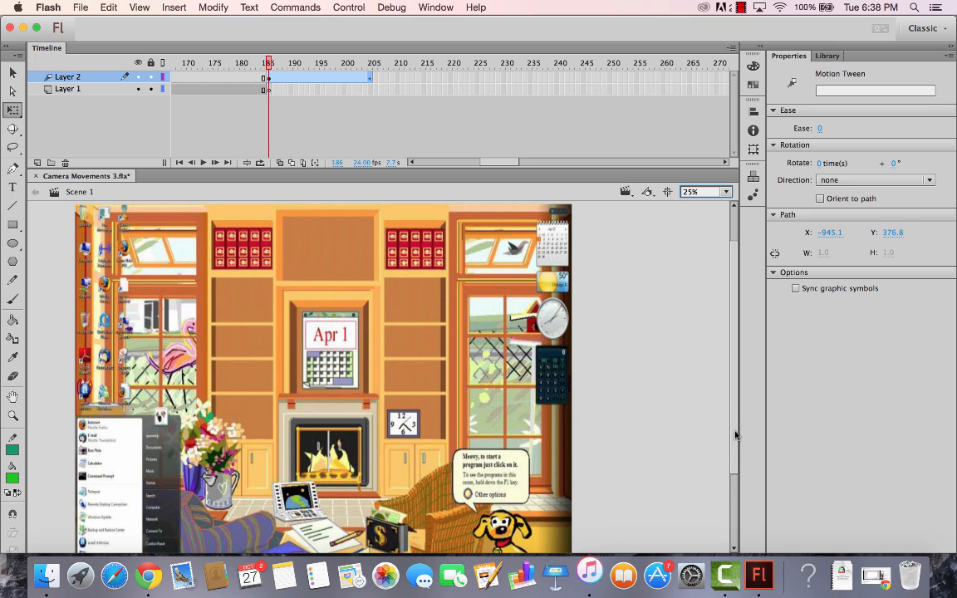
pyautogui.click(373, 64)
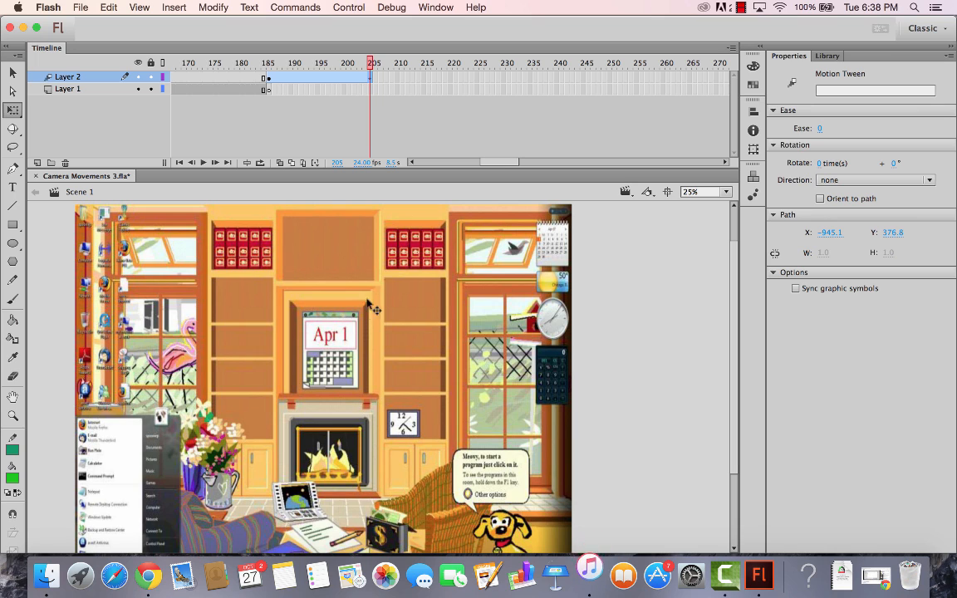
pyautogui.click(280, 163)
pyautogui.moveTo(357, 374); pyautogui.dragTo(639, 342)
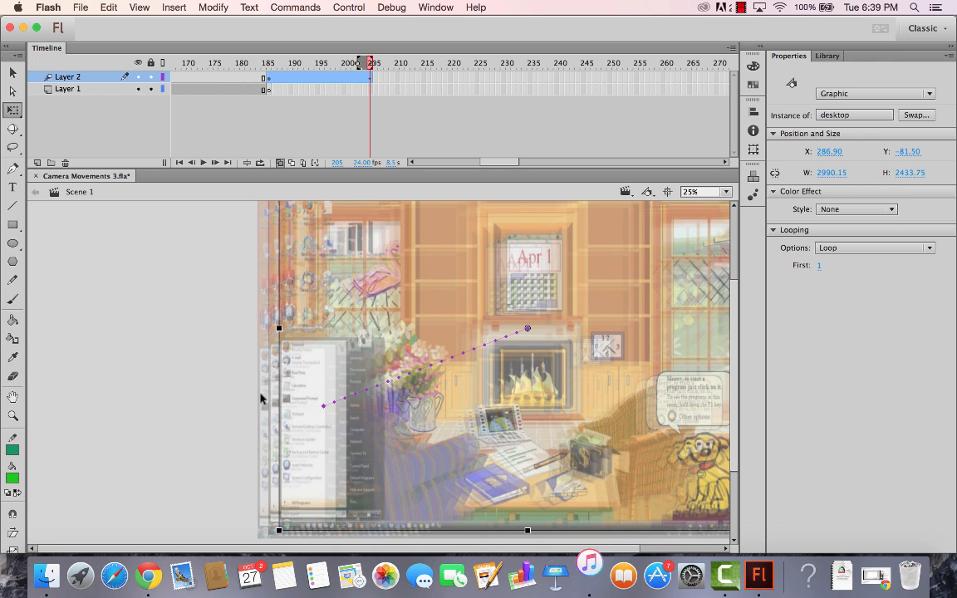
pyautogui.moveTo(588, 400)
pyautogui.mouseDown()
pyautogui.moveTo(588, 418)
pyautogui.moveTo(568, 276)
pyautogui.moveTo(583, 405)
pyautogui.mouseUp()
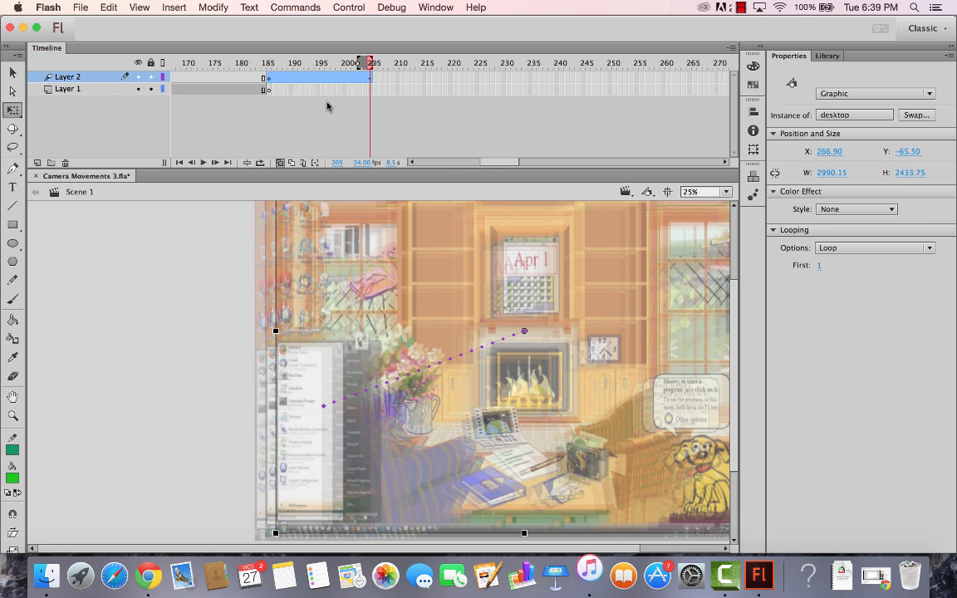
pyautogui.click(282, 163)
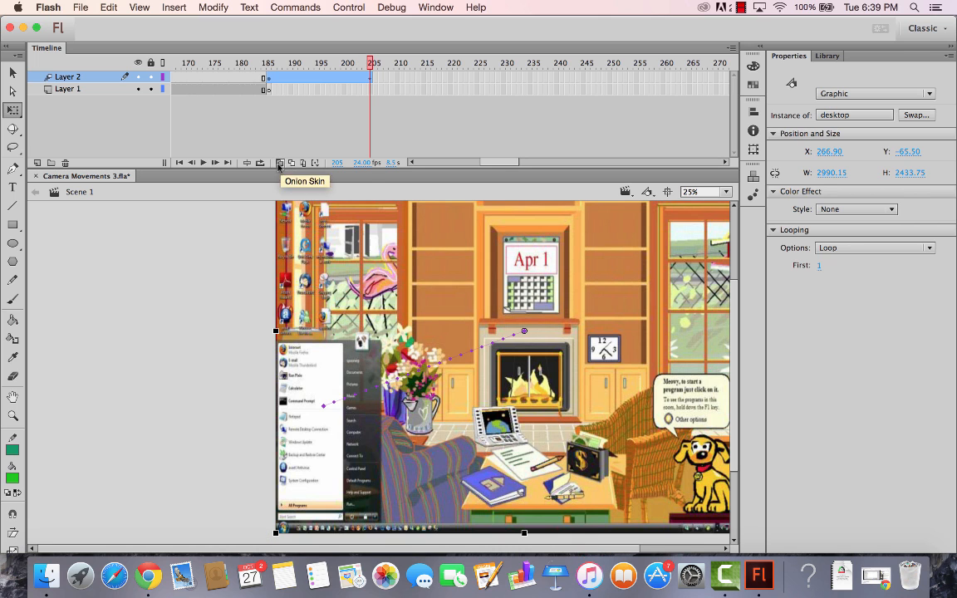
# - Deselect the symbol, test the movie to check the new diagonal pan, and close the preview
pyautogui.click(160, 338)
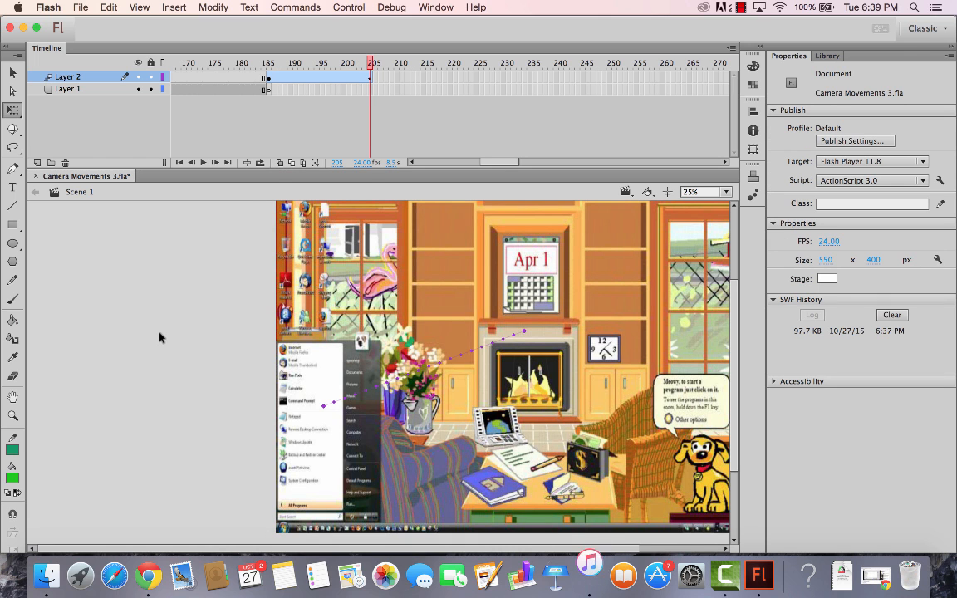
pyautogui.press('super+Return')
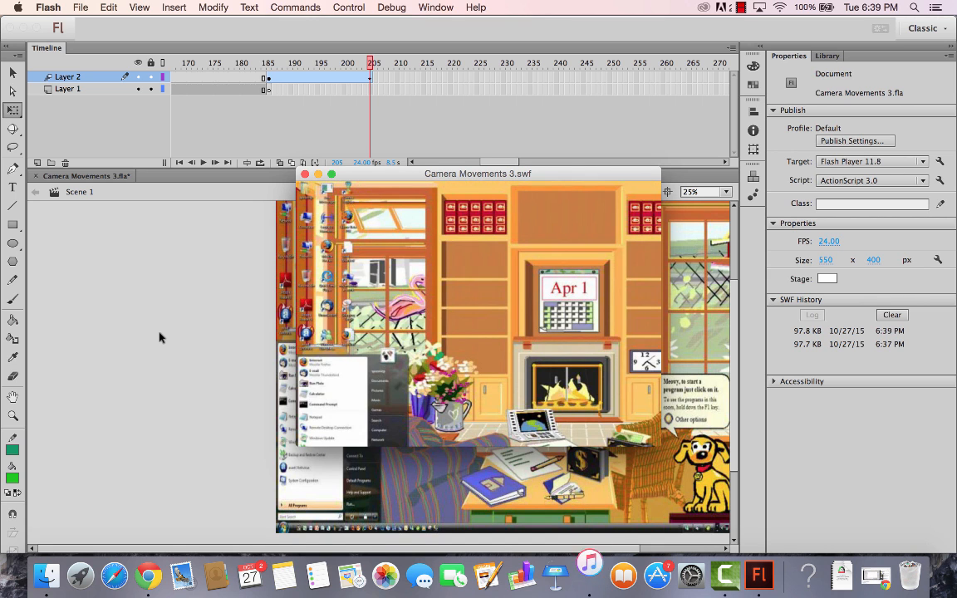
pyautogui.click(304, 174)
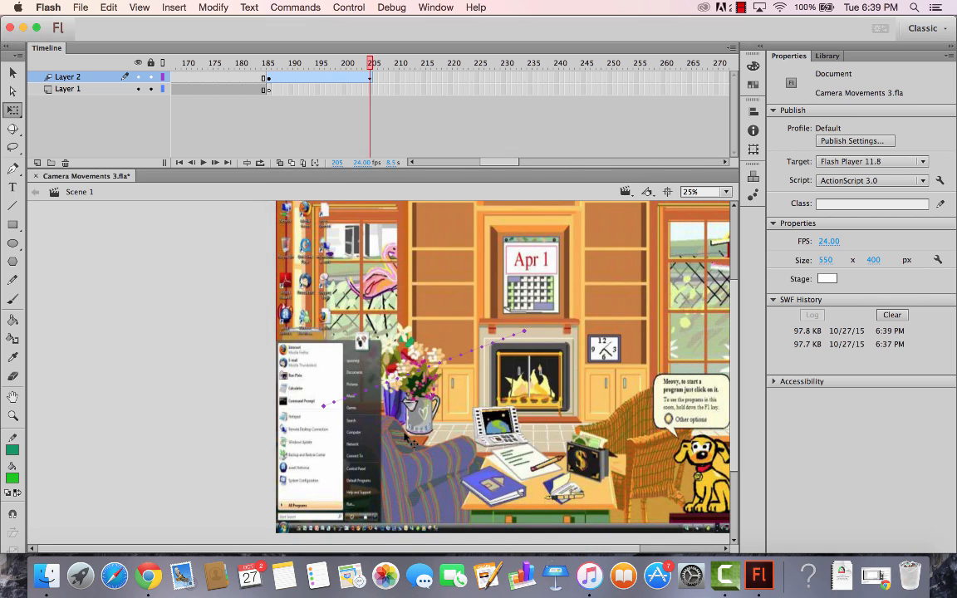
# - Bend the straight motion path on Layer 2 into an upward curve with the Selection tool
pyautogui.moveTo(594, 551); pyautogui.dragTo(684, 536)
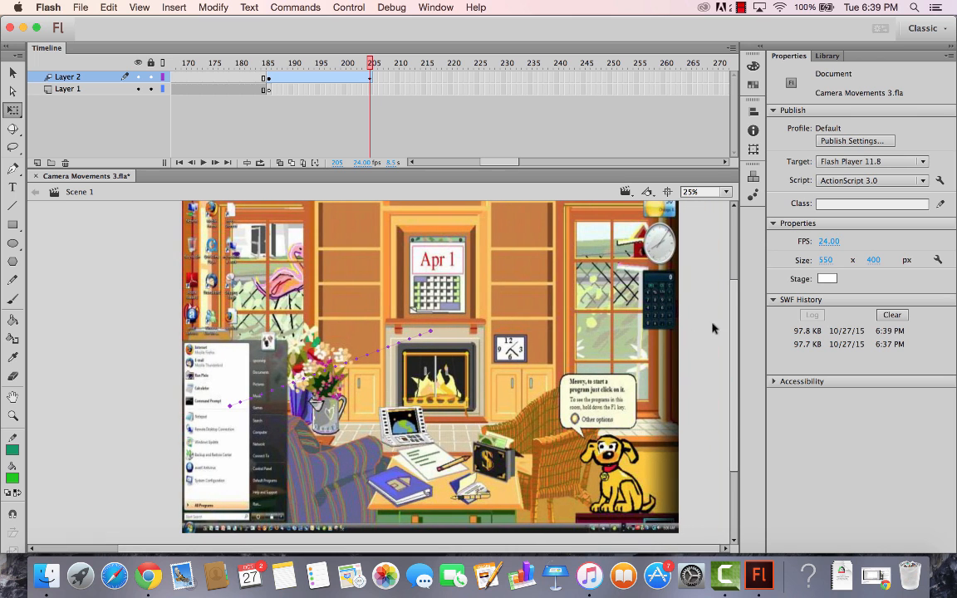
pyautogui.moveTo(735, 311); pyautogui.dragTo(737, 328)
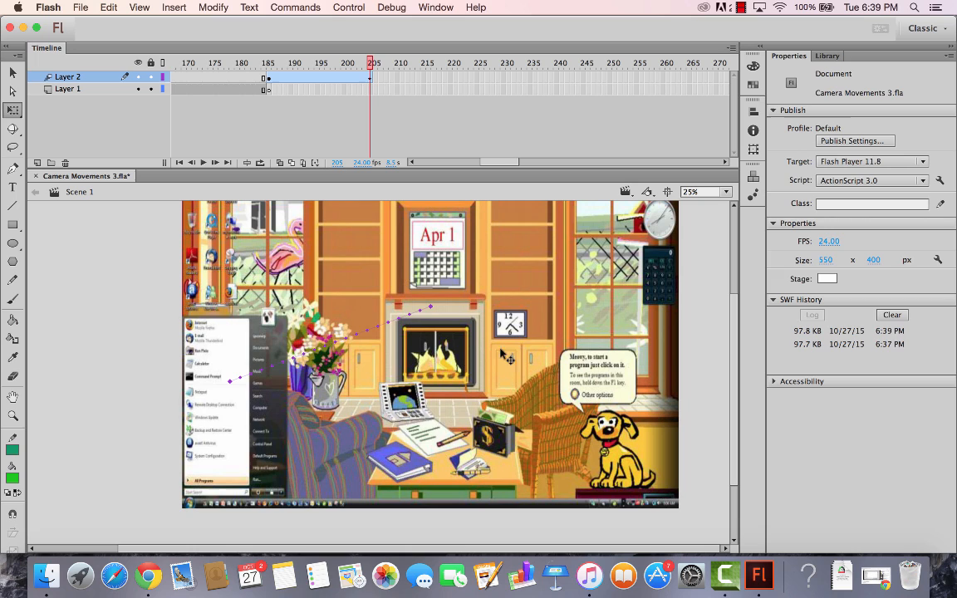
pyautogui.click(14, 74)
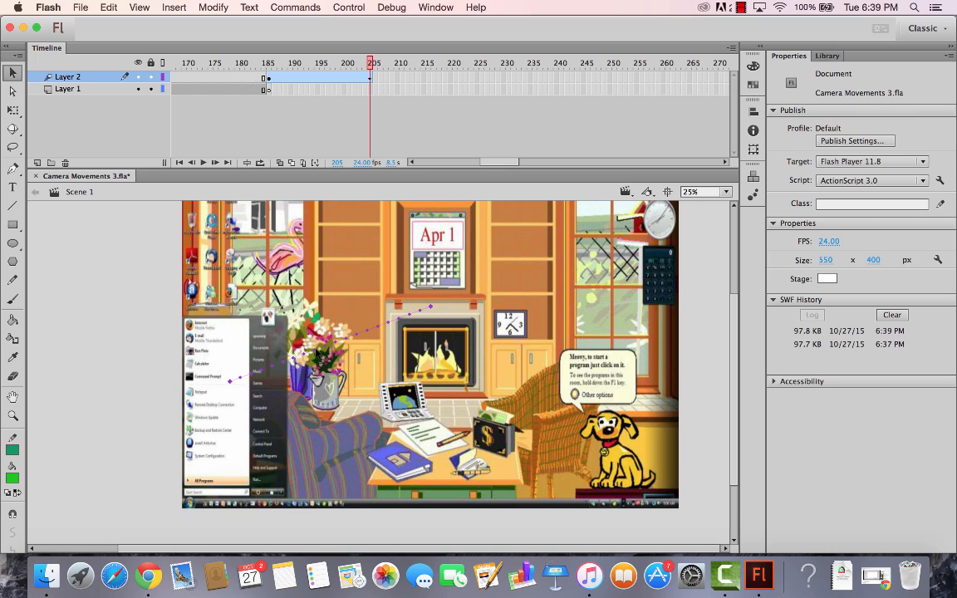
pyautogui.moveTo(317, 350); pyautogui.dragTo(280, 332)
# - Play the timeline from about frame 170 and test the movie to check the curved pan, closing the preview
pyautogui.click(189, 71)
pyautogui.press('Return')
pyautogui.press('super+Return')
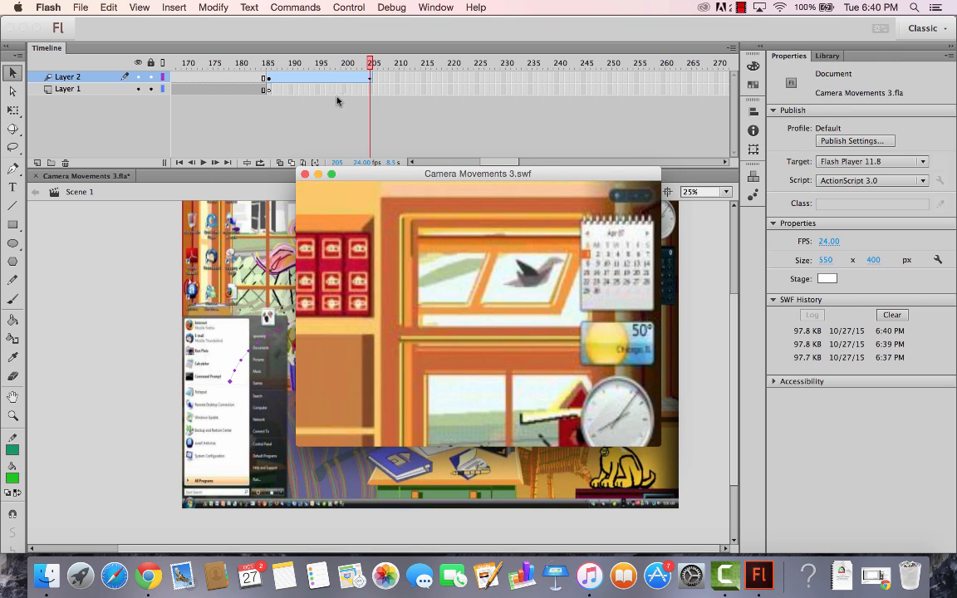
pyautogui.click(305, 174)
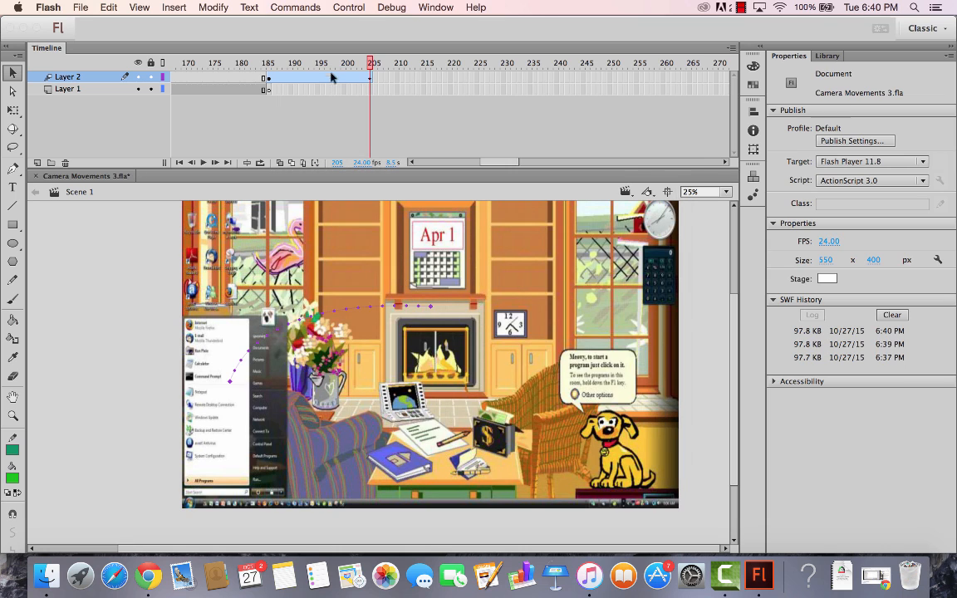
# - Set the ease of the Layer 2 motion tween to 100 out
pyautogui.click(334, 76)
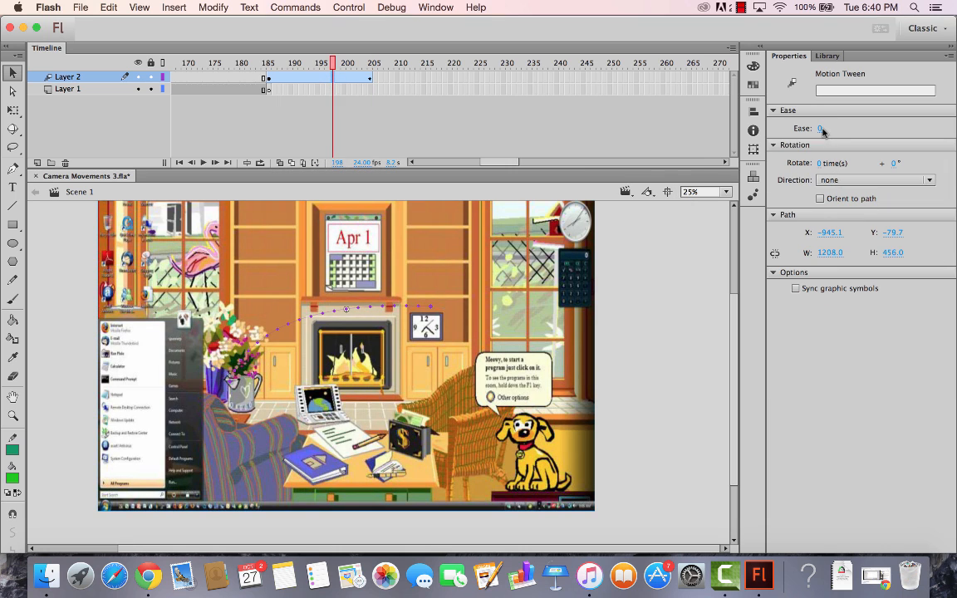
pyautogui.moveTo(822, 129); pyautogui.dragTo(942, 128)
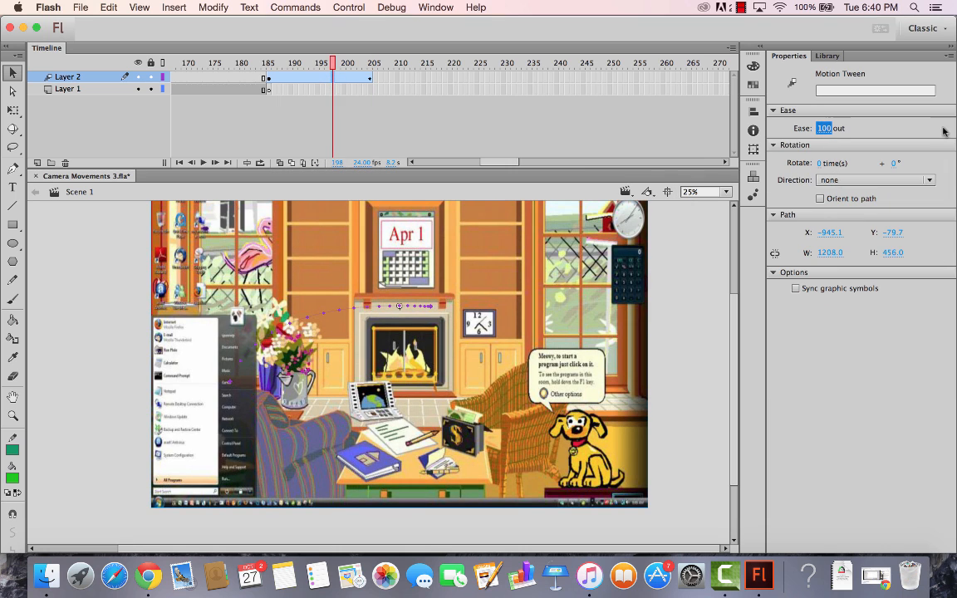
# - Scale the desktop symbol at frame 205 down to about 950 by 985 px with Free Transform, keeping the stage covered
pyautogui.click(370, 78)
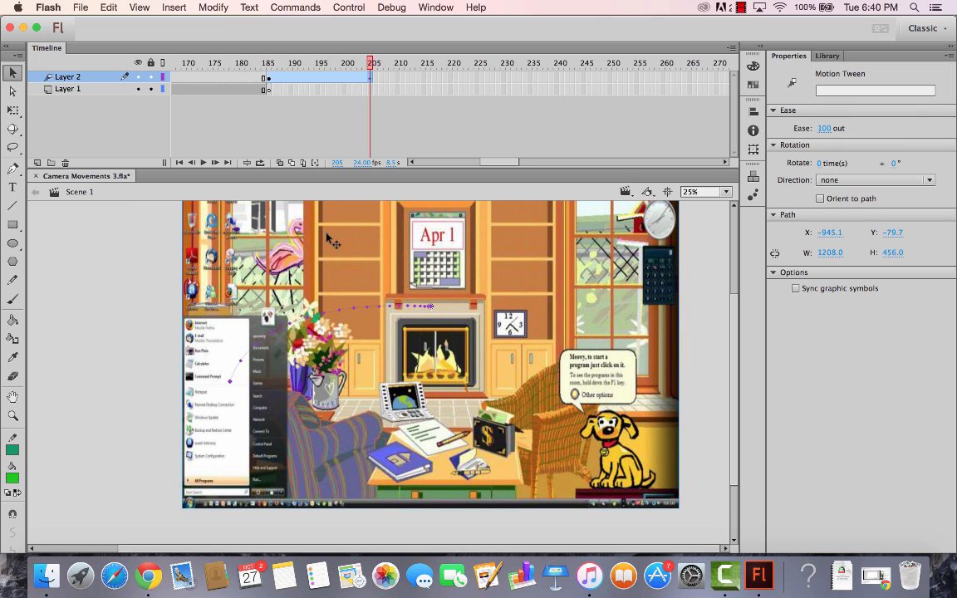
pyautogui.click(351, 222)
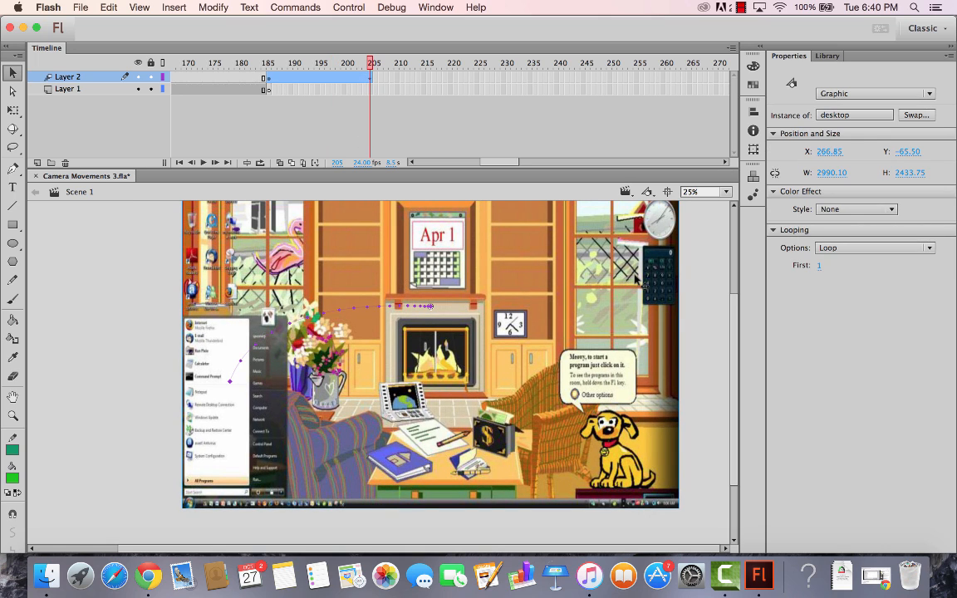
pyautogui.moveTo(736, 335); pyautogui.dragTo(742, 267)
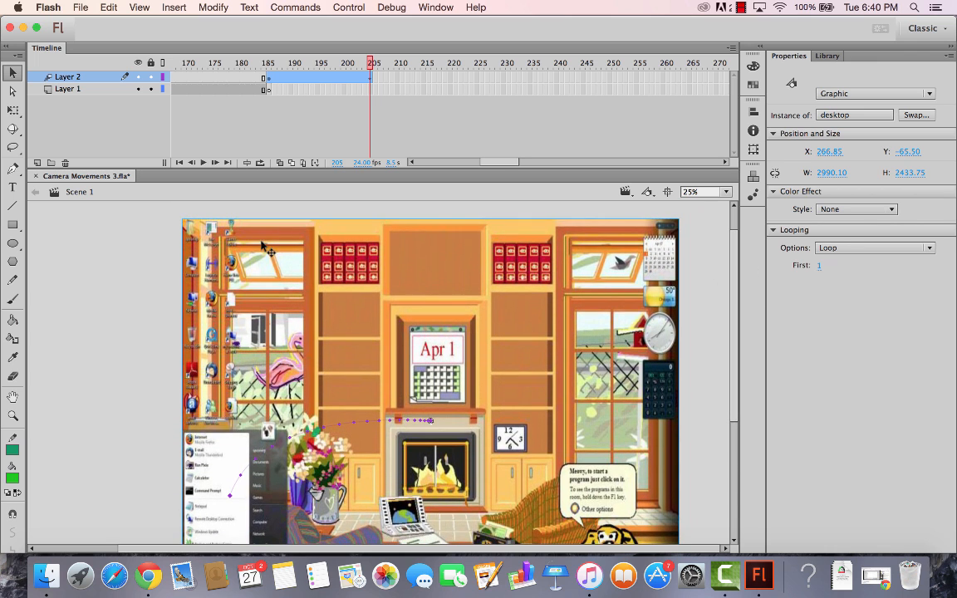
pyautogui.click(13, 110)
pyautogui.moveTo(182, 216); pyautogui.dragTo(357, 375)
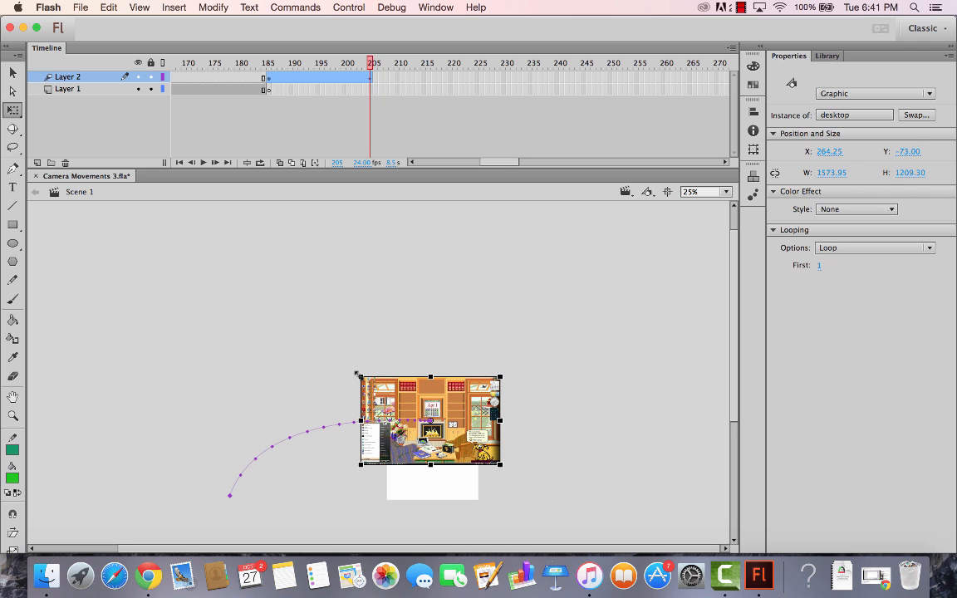
pyautogui.moveTo(430, 467); pyautogui.dragTo(430, 504)
pyautogui.moveTo(501, 506); pyautogui.dragTo(509, 503)
# - Play the last part of the timeline and test the movie to check the zoom-out, closing the preview
pyautogui.click(214, 64)
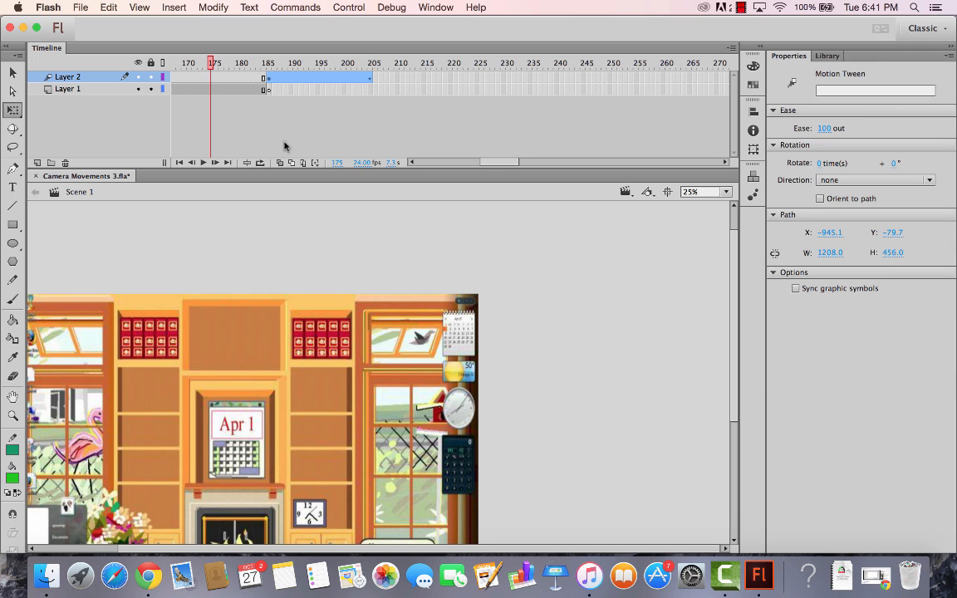
pyautogui.hscroll(-5, 444, 147)
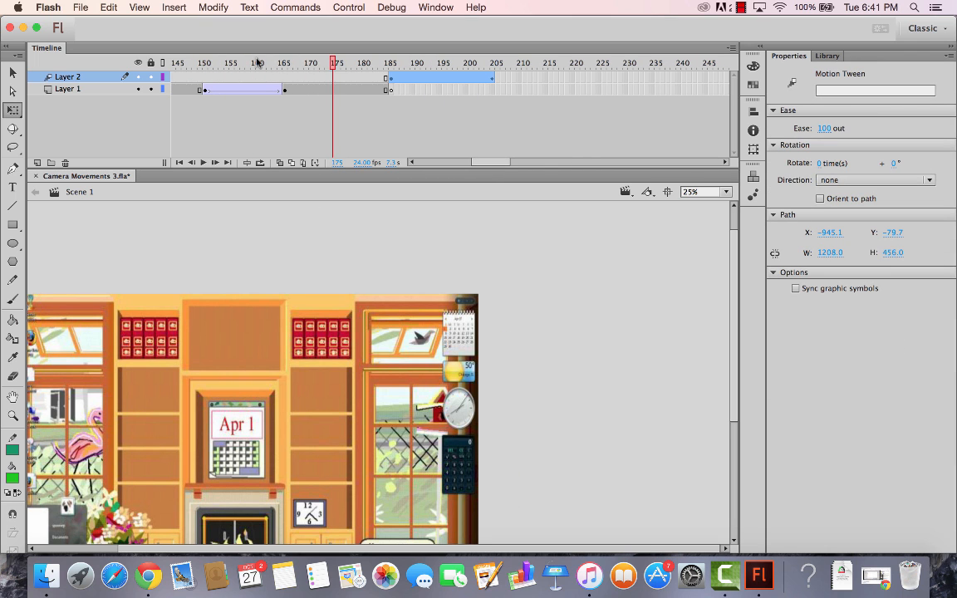
pyautogui.click(185, 65)
pyautogui.press('Return')
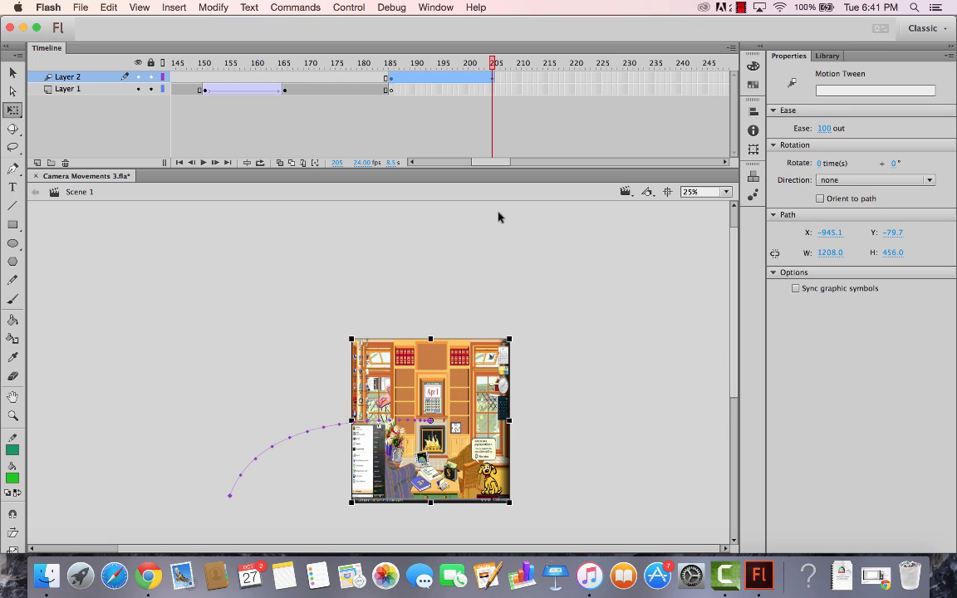
pyautogui.press('super+Return')
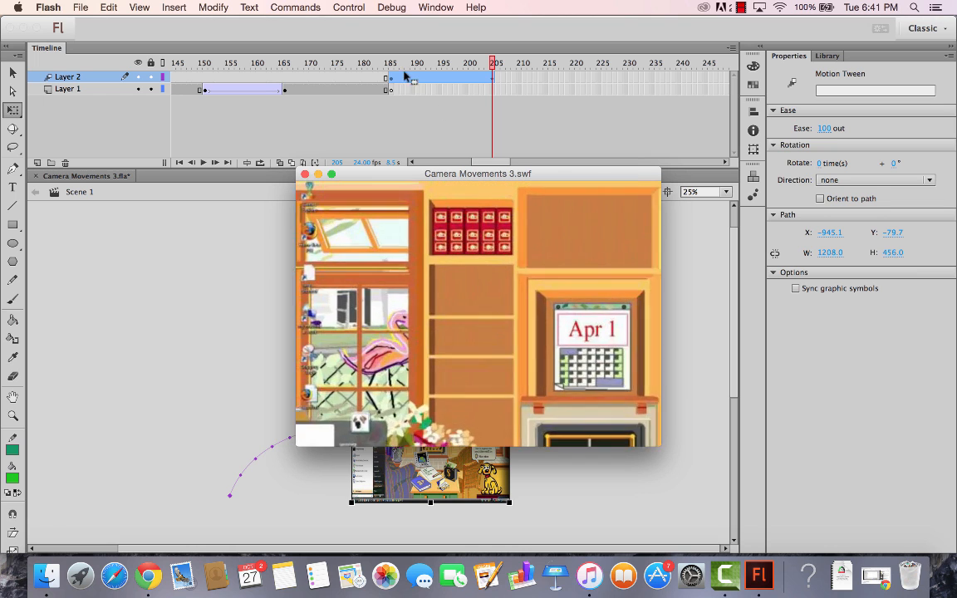
pyautogui.click(305, 175)
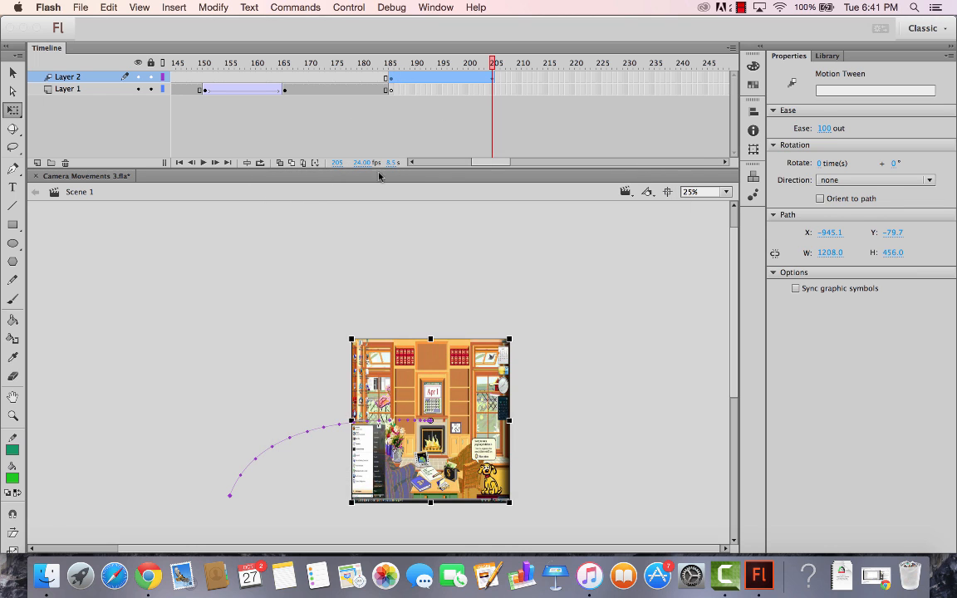
# - Copy the scaled desktop symbol from frame 205 of Layer 2
pyautogui.click(496, 78)
pyautogui.click(489, 79)
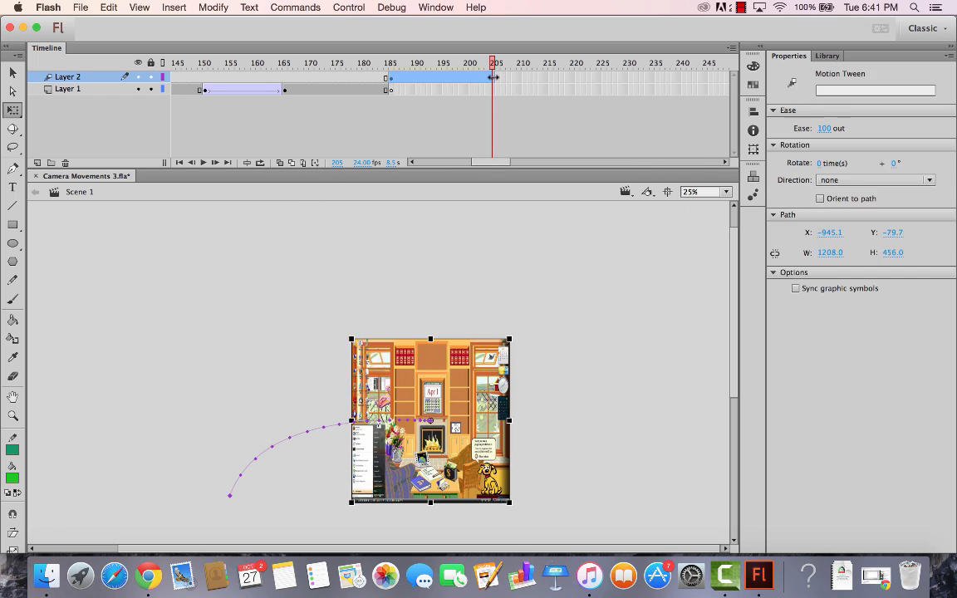
pyautogui.click(432, 366)
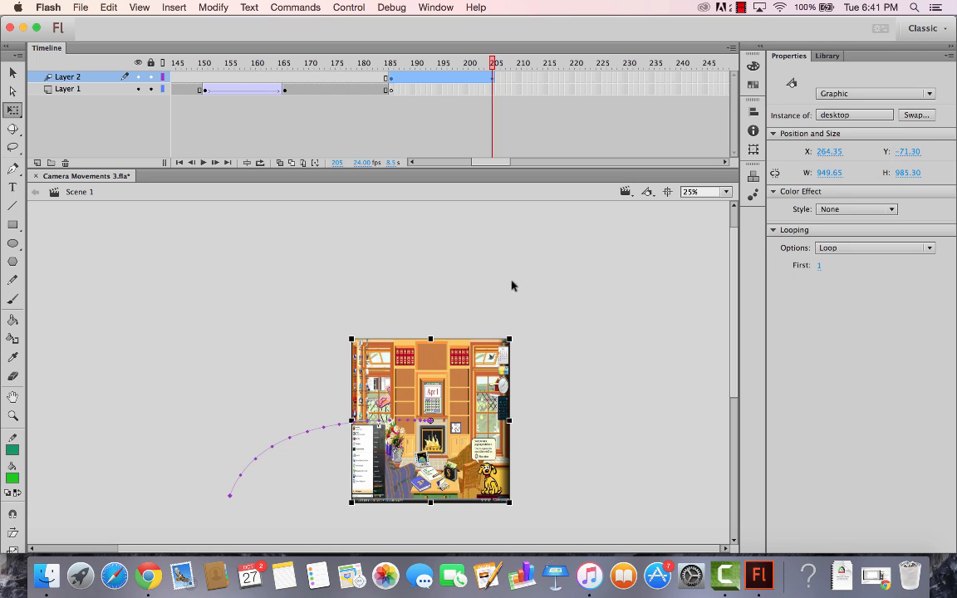
pyautogui.click(512, 282)
pyautogui.click(466, 401)
pyautogui.rightClick(465, 401)
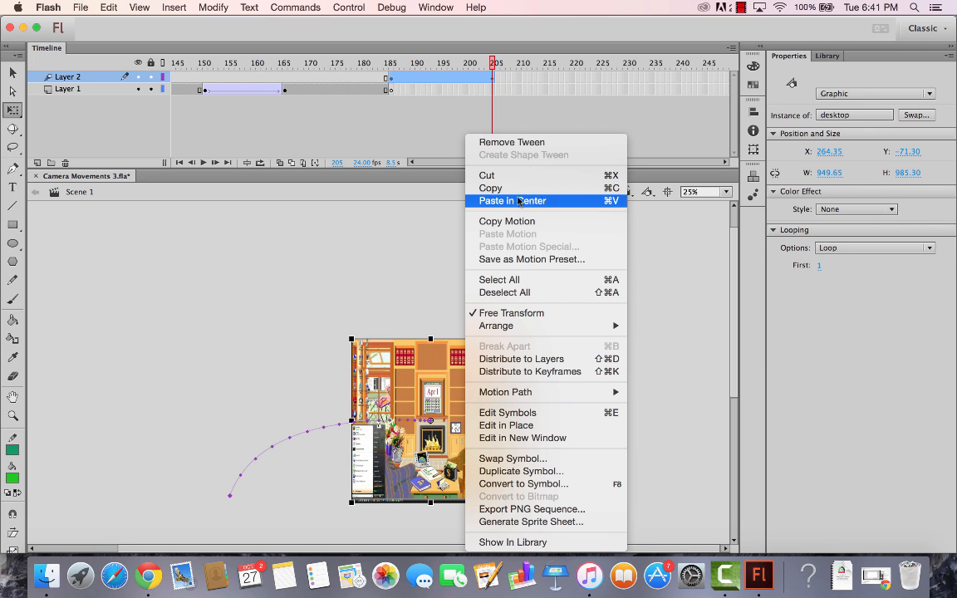
pyautogui.click(513, 188)
# - Insert a keyframe at frame 206 of Layer 1
pyautogui.click(497, 89)
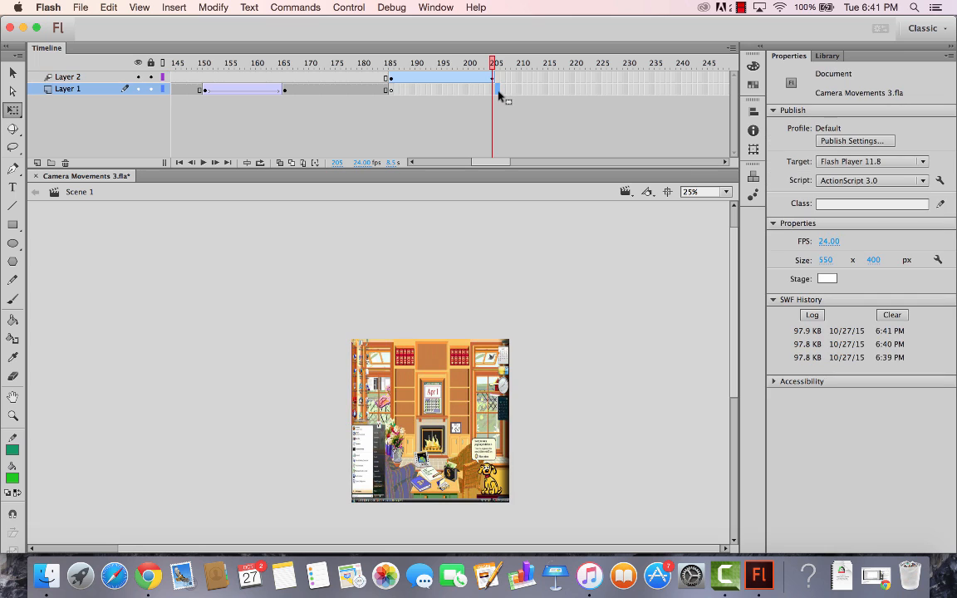
pyautogui.rightClick(497, 88)
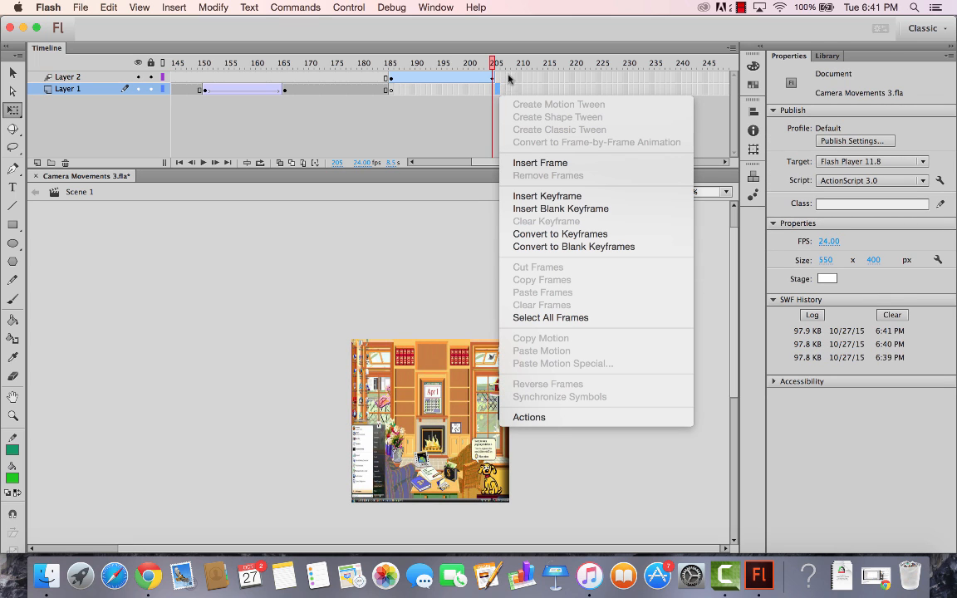
pyautogui.click(541, 196)
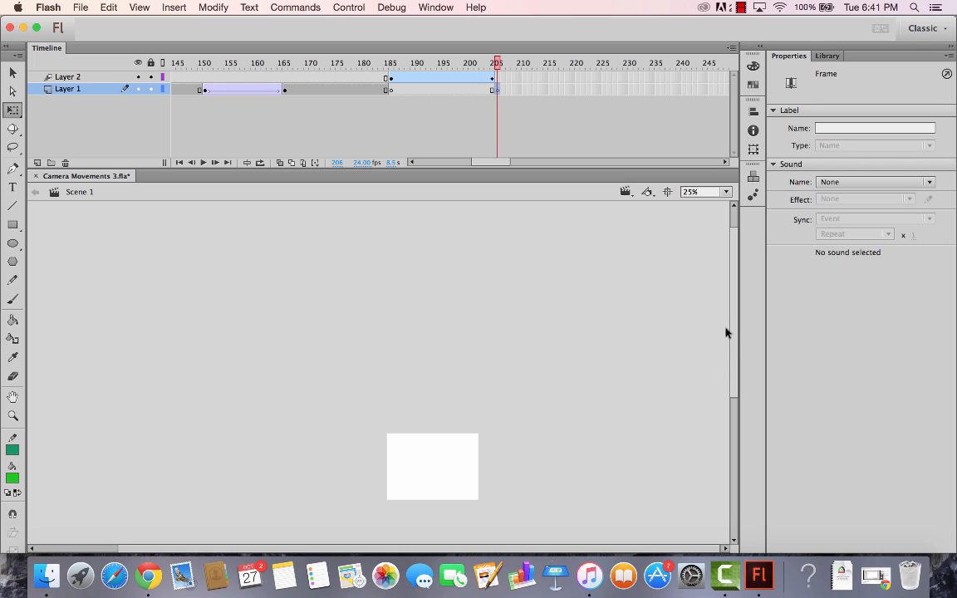
# - Paste the copied desktop symbol in place at frame 206 of Layer 1
pyautogui.moveTo(734, 317); pyautogui.dragTo(733, 383)
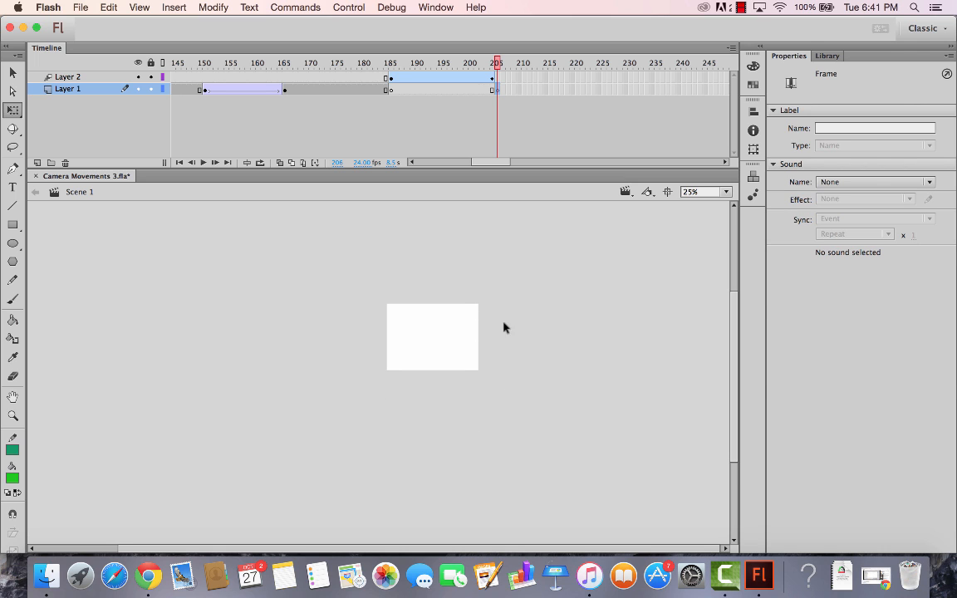
pyautogui.rightClick(504, 328)
pyautogui.click(524, 374)
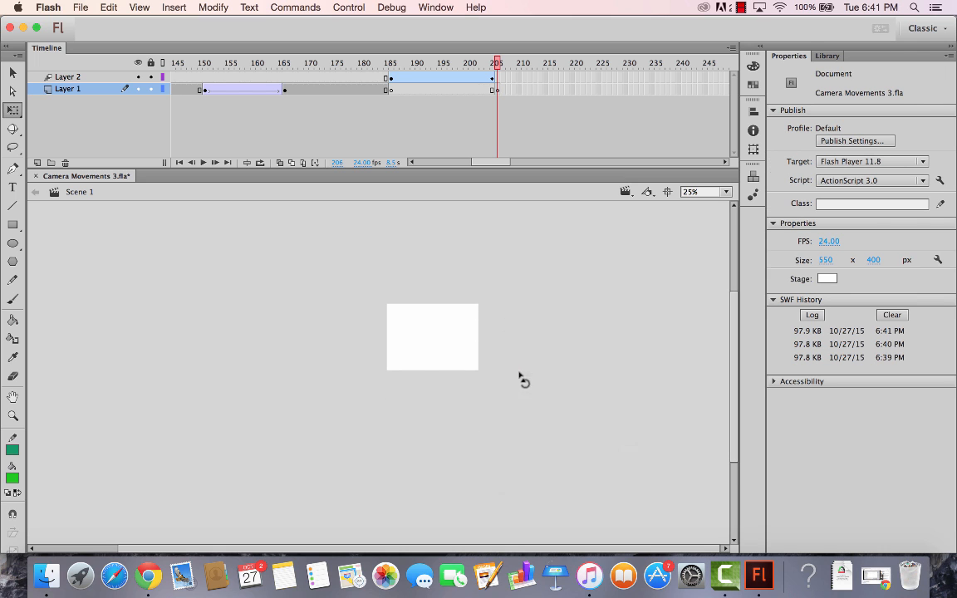
pyautogui.click(559, 360)
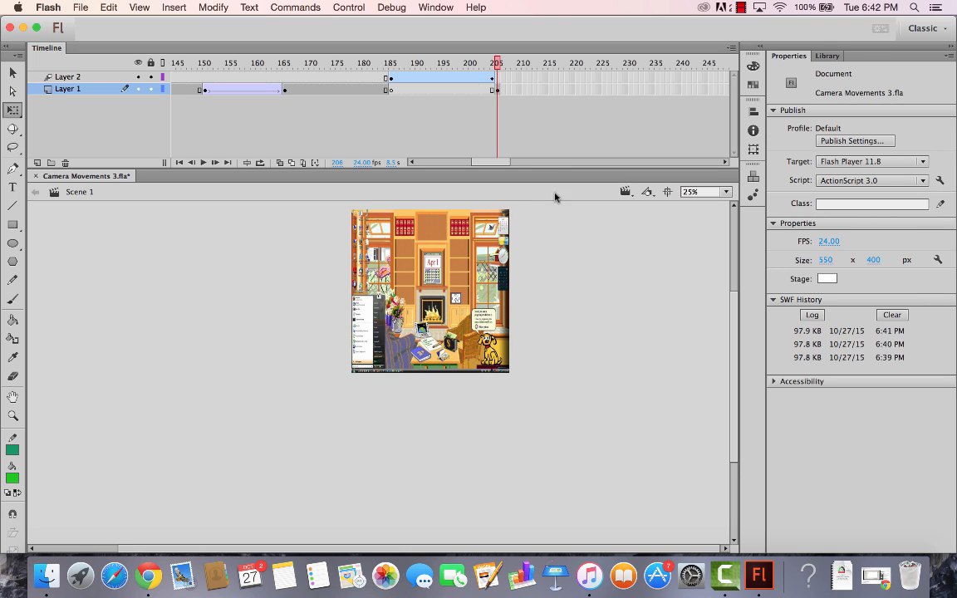
# - Extend Layer 1 by inserting a frame at frame 230
pyautogui.moveTo(498, 61)
pyautogui.mouseDown()
pyautogui.moveTo(488, 60)
pyautogui.moveTo(497, 61)
pyautogui.mouseUp()
pyautogui.moveTo(497, 66); pyautogui.dragTo(501, 65)
pyautogui.rightClick(626, 85)
pyautogui.click(655, 161)
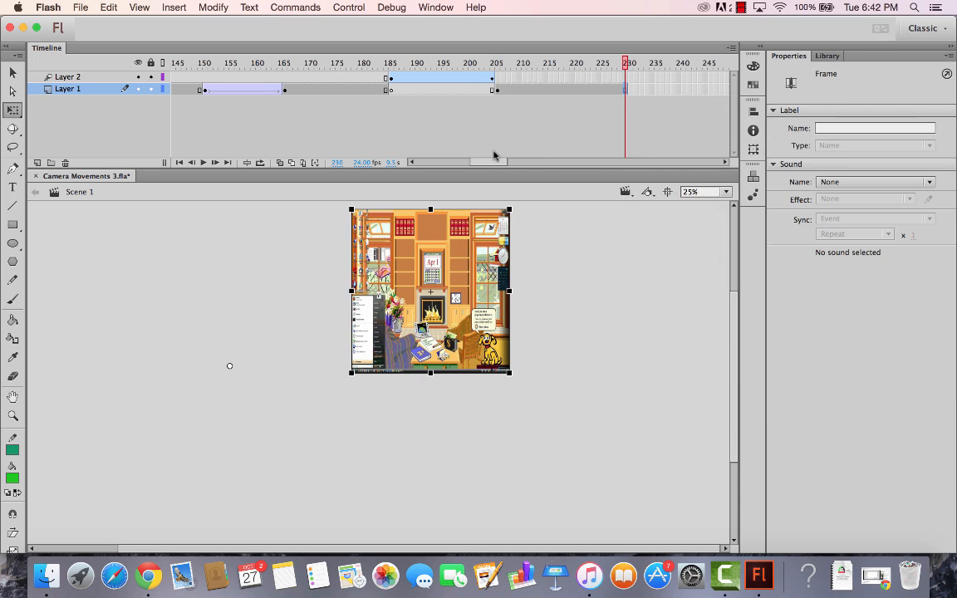
# - Insert a keyframe at frame 256 of Layer 1 and create a classic tween from the frame 230 keyframe
pyautogui.moveTo(493, 164); pyautogui.dragTo(502, 163)
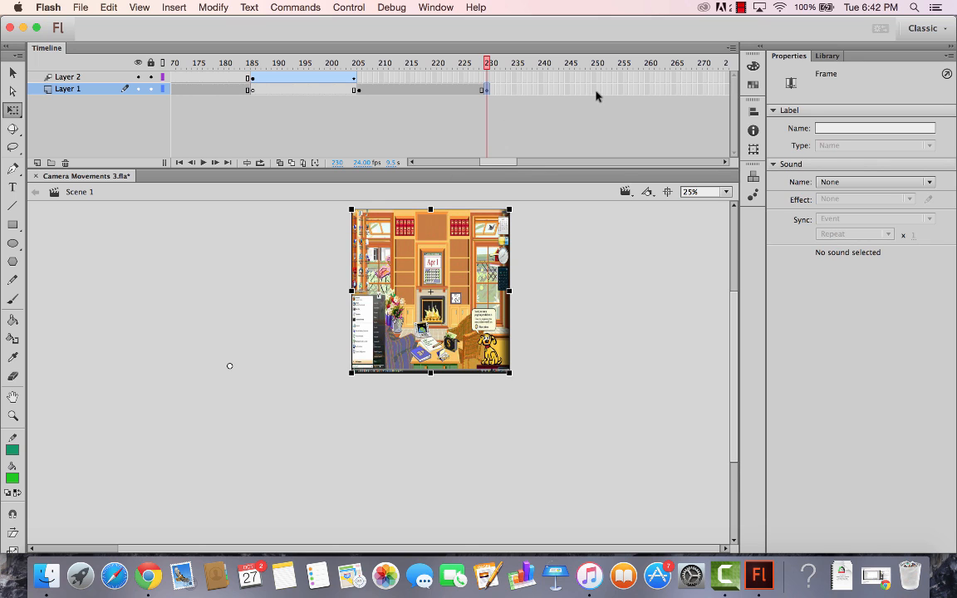
pyautogui.click(626, 89)
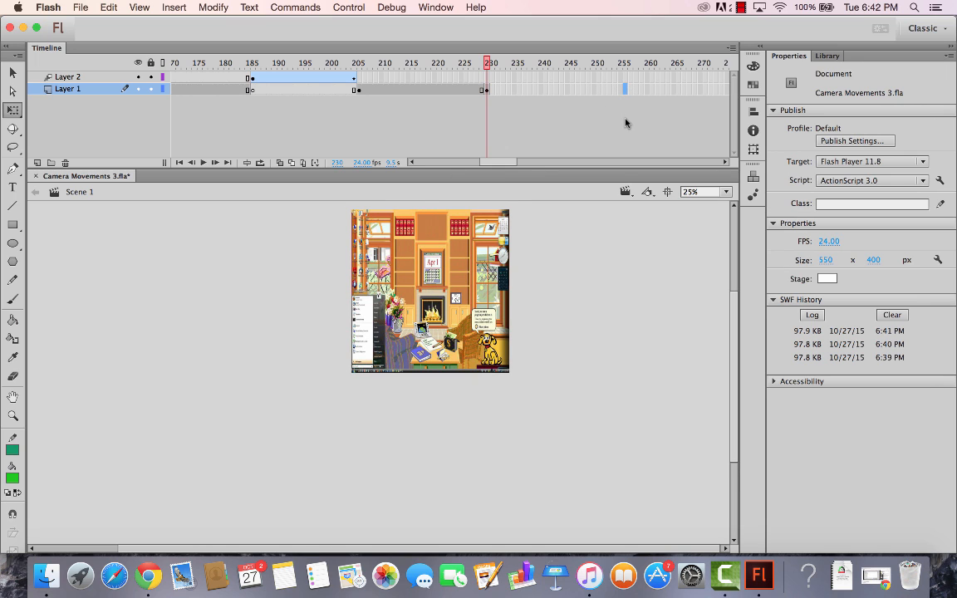
pyautogui.press('F6')
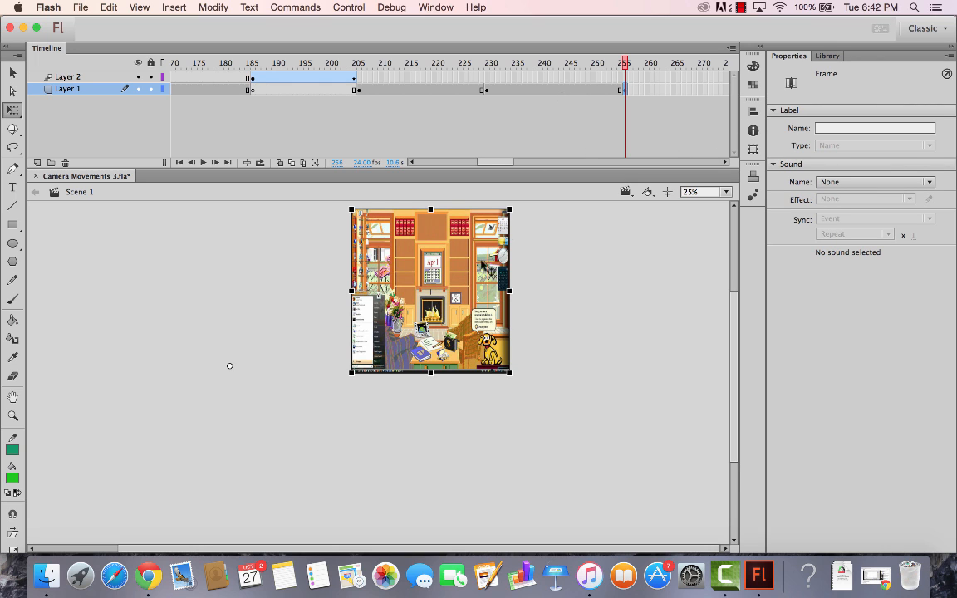
pyautogui.rightClick(449, 263)
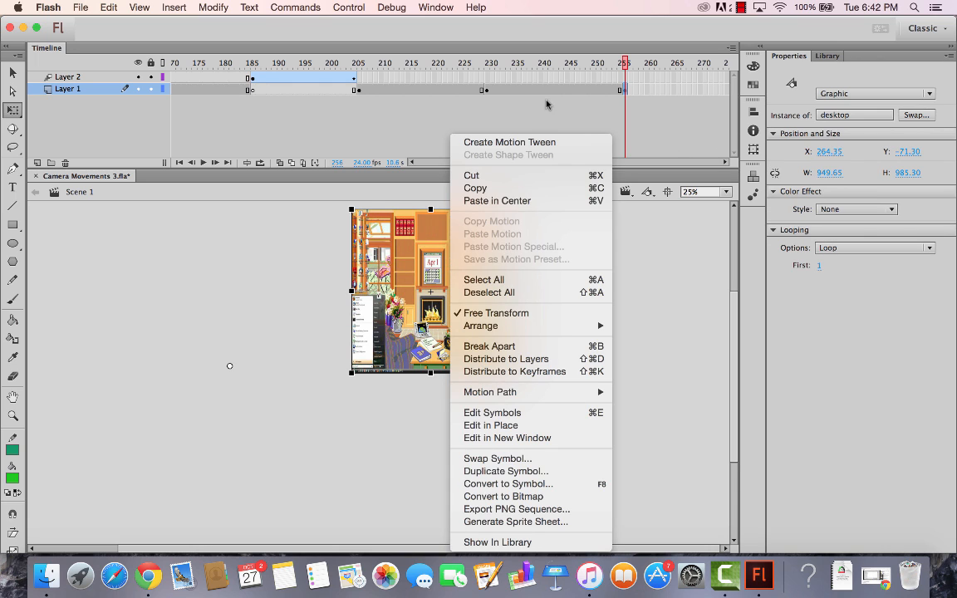
pyautogui.rightClick(552, 90)
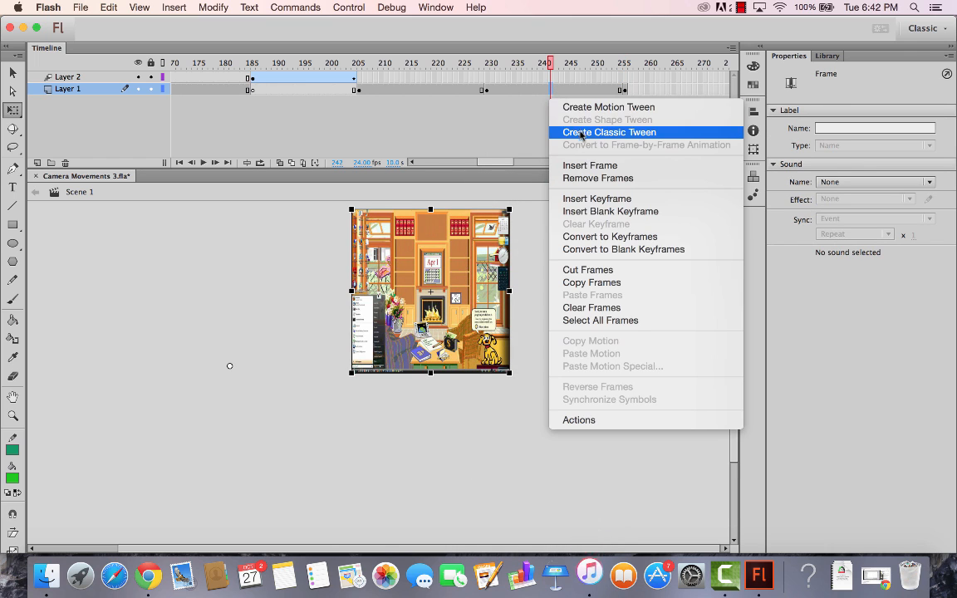
pyautogui.click(577, 132)
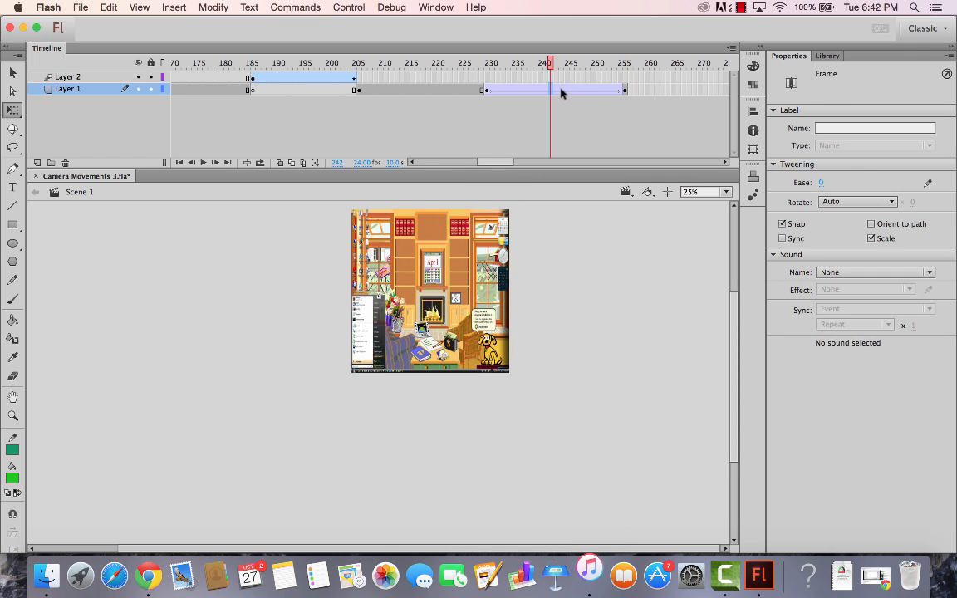
# - Try rotating the desktop symbol clockwise once over the classic tween starting at frame 230
pyautogui.click(878, 201)
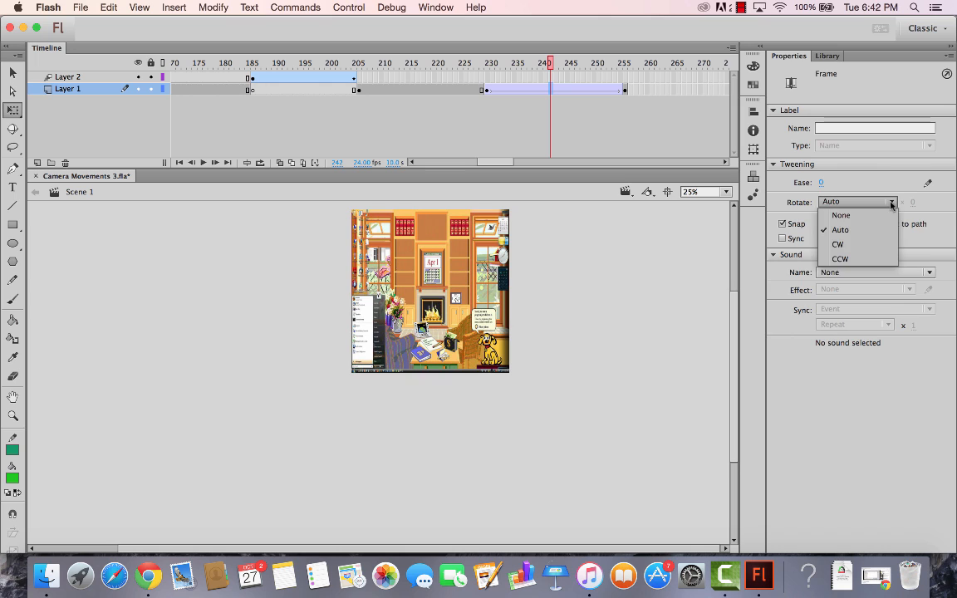
pyautogui.click(868, 243)
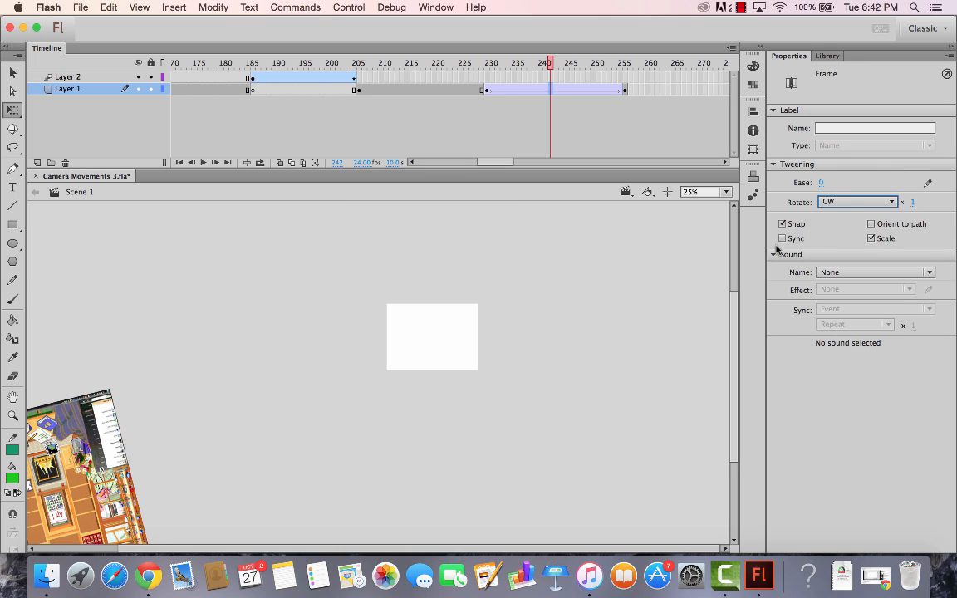
pyautogui.click(699, 254)
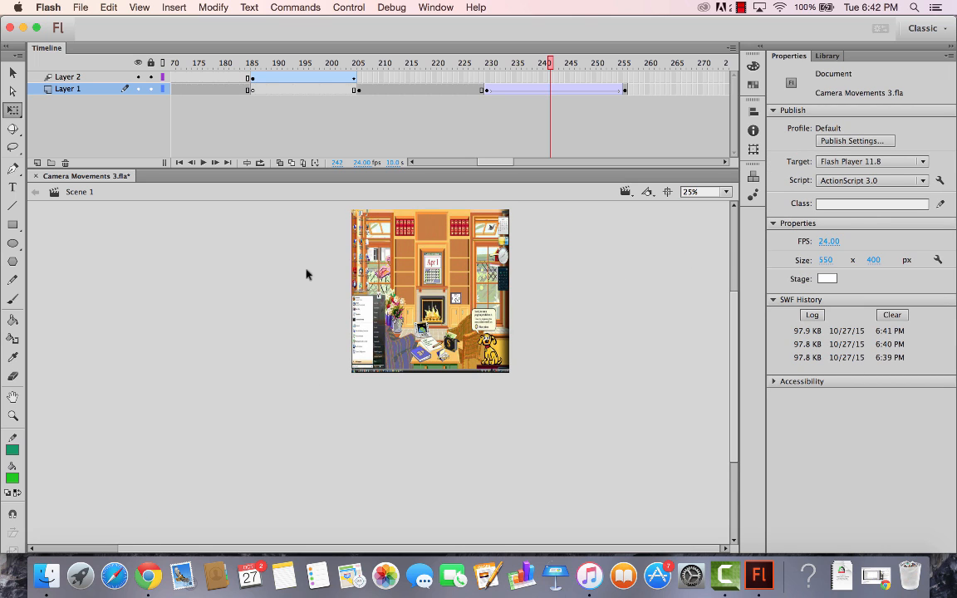
# - Undo the classic tween and the keyframe at frame 256 of Layer 1, keeping the keyframe at frame 230
pyautogui.click(599, 89)
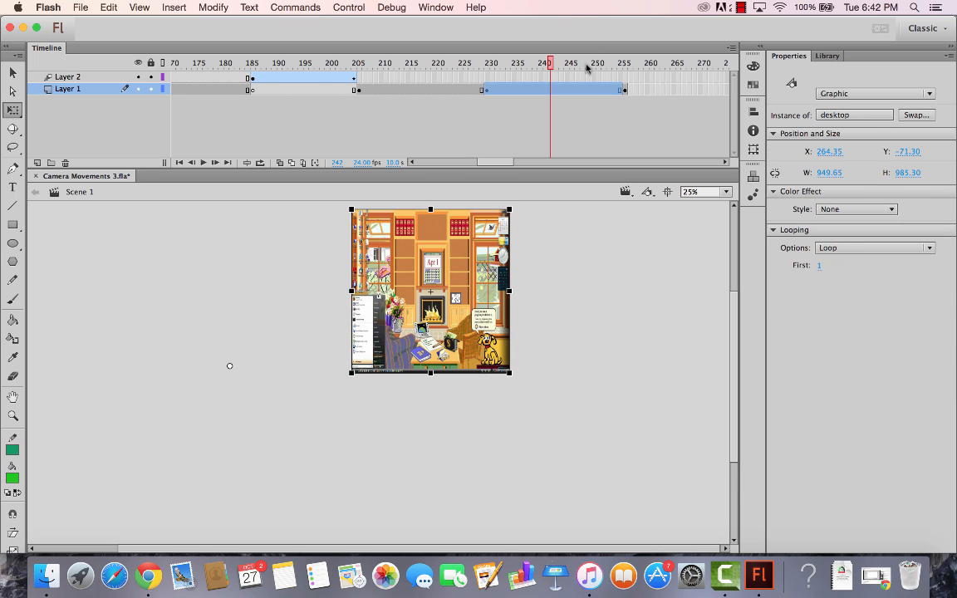
pyautogui.click(629, 90)
pyautogui.press('F6')
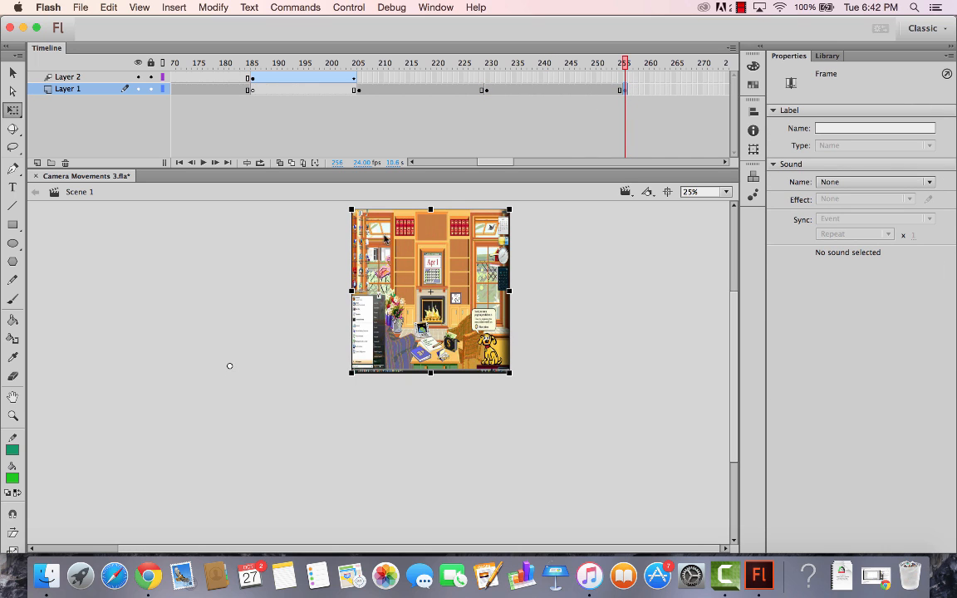
pyautogui.click(487, 90)
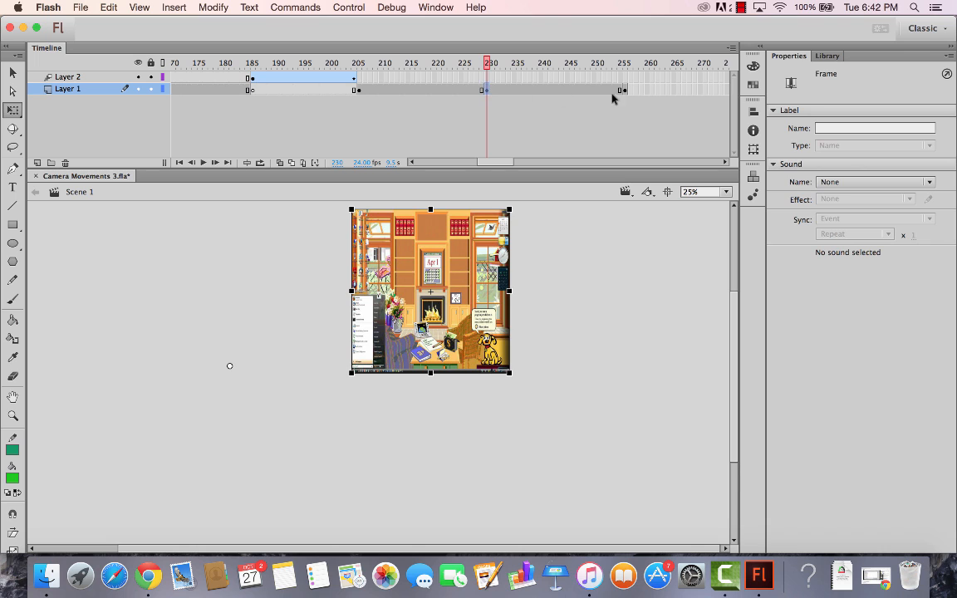
pyautogui.press('super+z')
pyautogui.press('super+z')
pyautogui.press('super+z')
pyautogui.press('super+z')
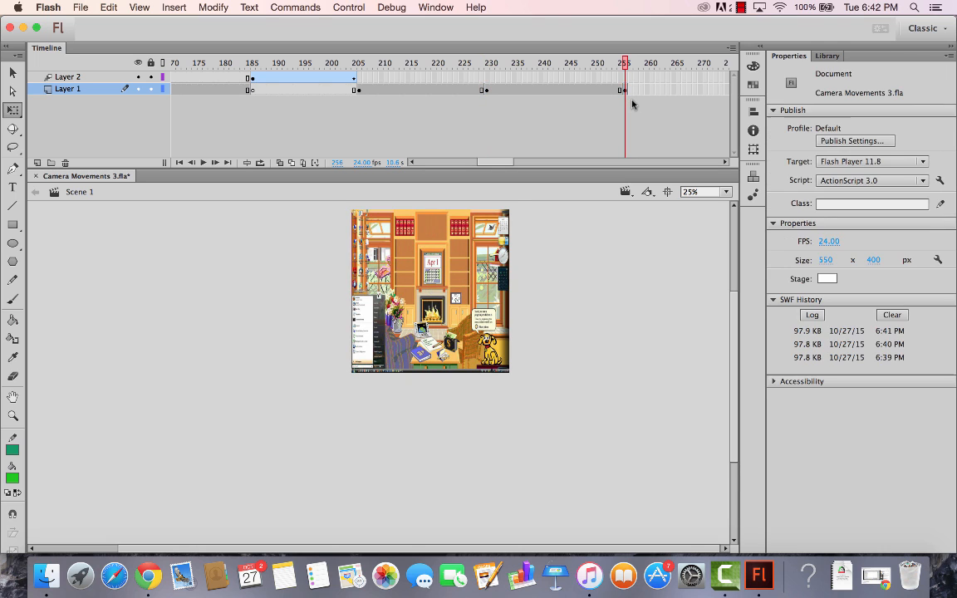
pyautogui.press('super+z')
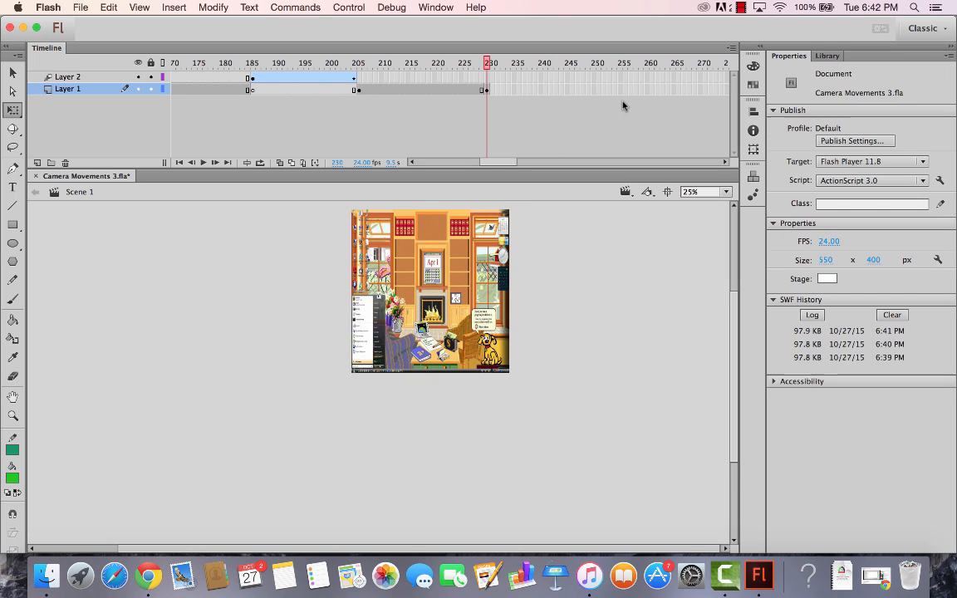
# - Centre the desktop symbol's transformation point at frame 230 and insert a keyframe at frame 255 of Layer 1
pyautogui.click(488, 90)
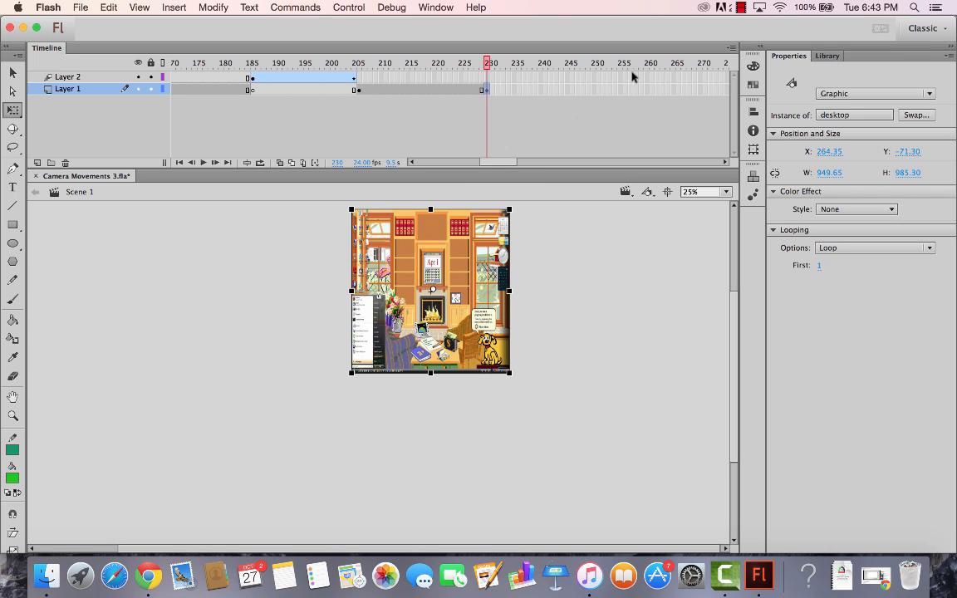
pyautogui.rightClick(619, 89)
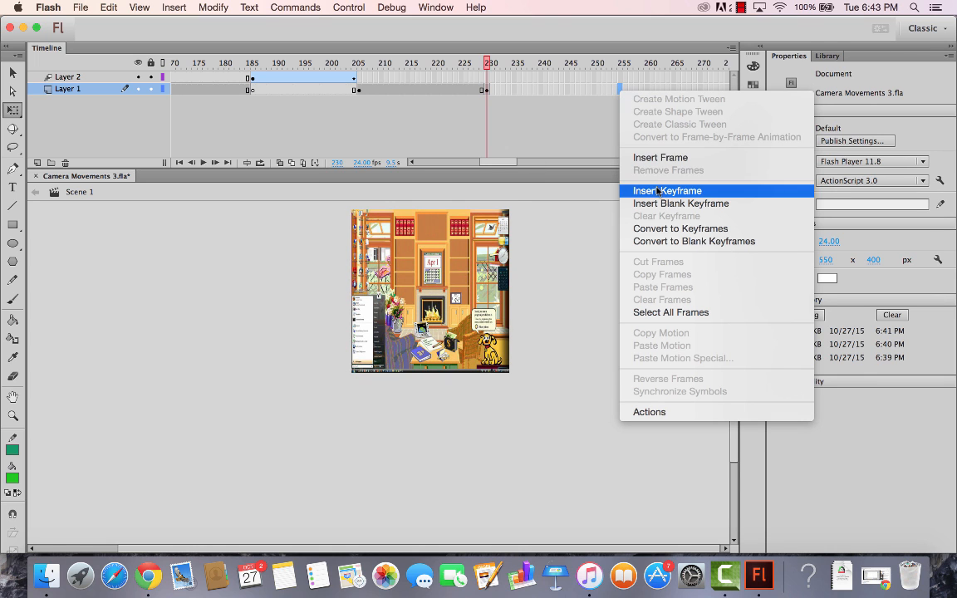
pyautogui.click(652, 187)
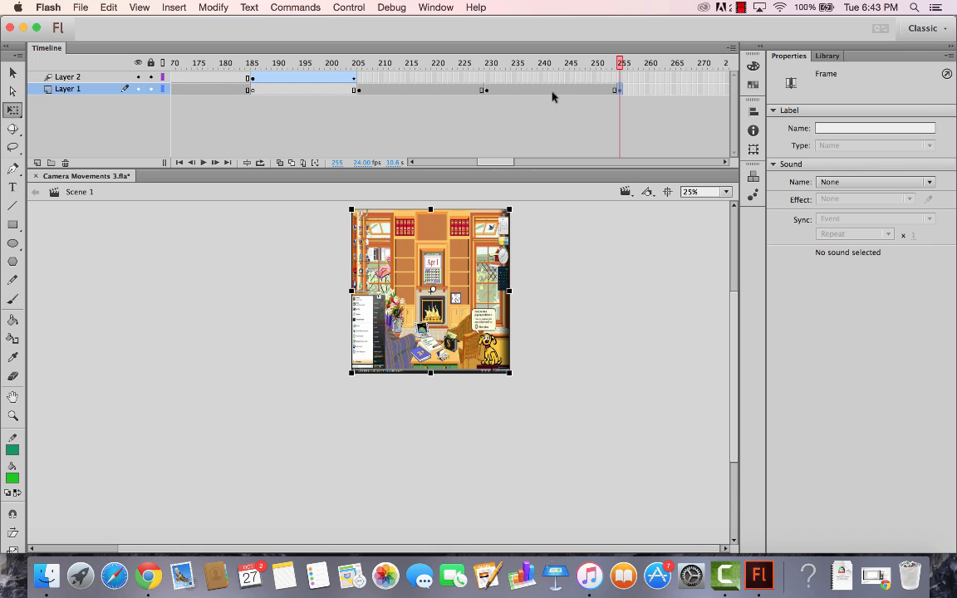
# - Create a classic tween between frames 230 and 255 of Layer 1 with two clockwise rotations
pyautogui.rightClick(551, 91)
pyautogui.click(573, 135)
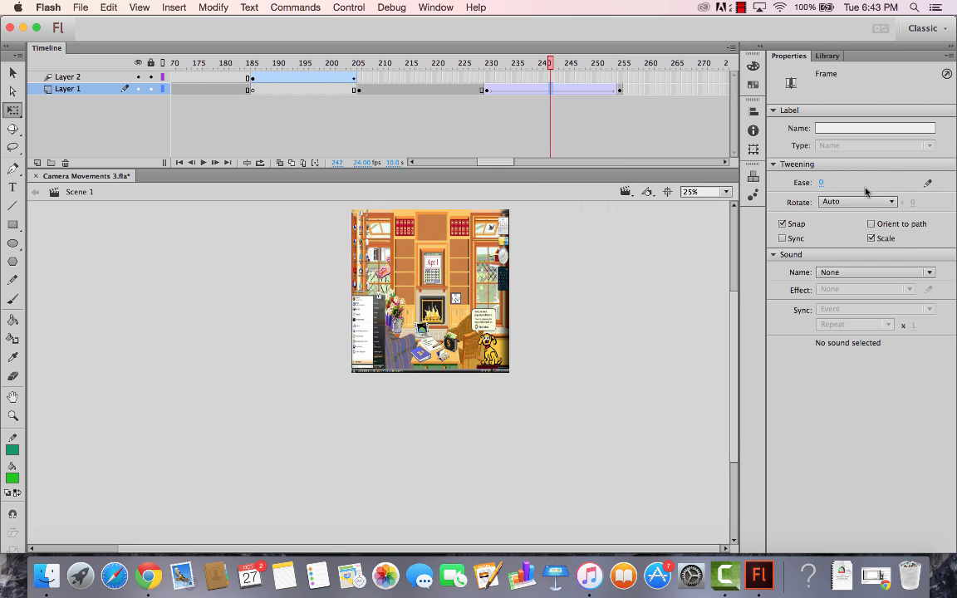
pyautogui.click(856, 201)
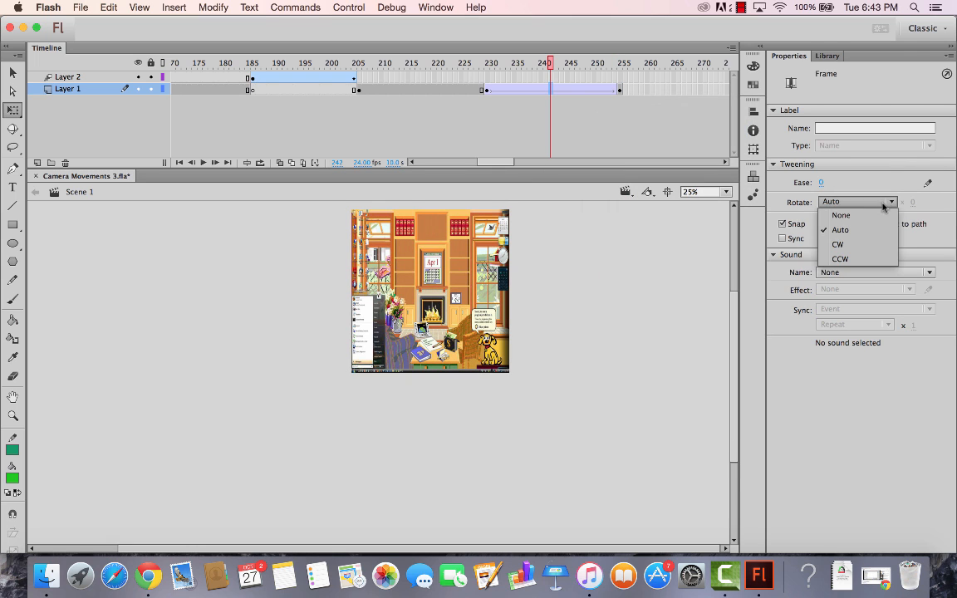
pyautogui.click(839, 245)
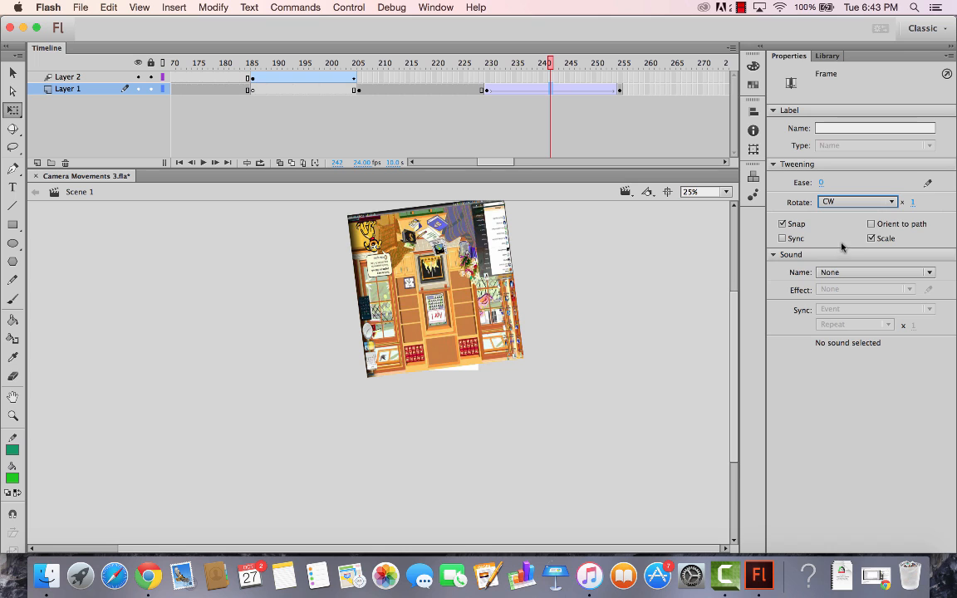
pyautogui.click(912, 204)
pyautogui.press('Return')
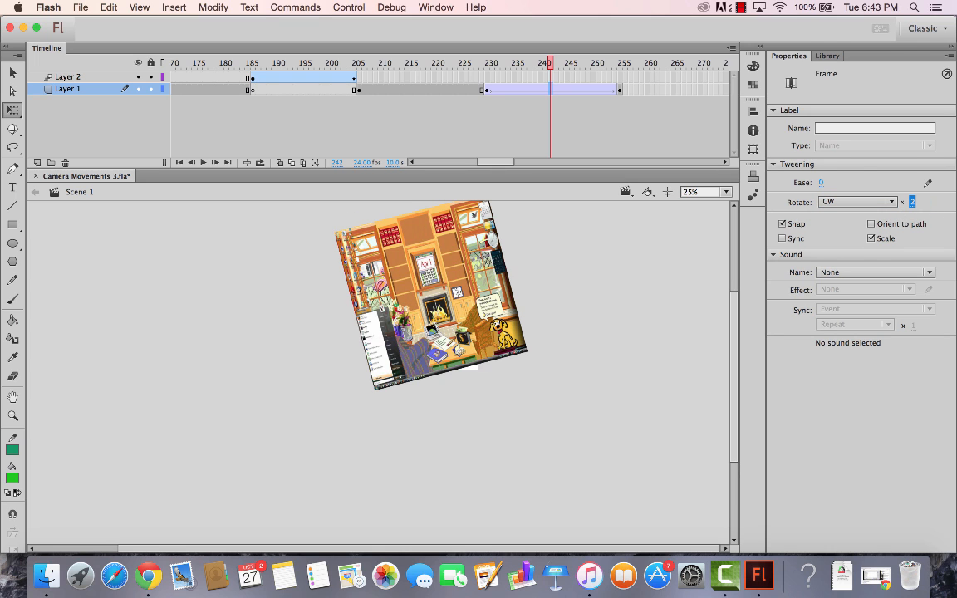
# - Test the movie to preview the double clockwise spin, and close the preview
pyautogui.moveTo(548, 66); pyautogui.dragTo(624, 81)
pyautogui.press('super+Return')
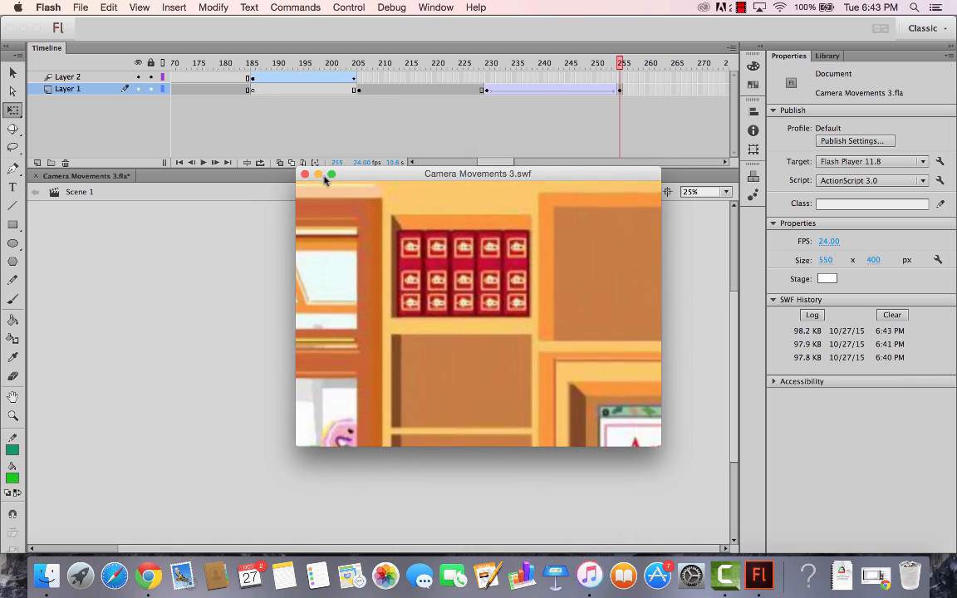
pyautogui.click(305, 174)
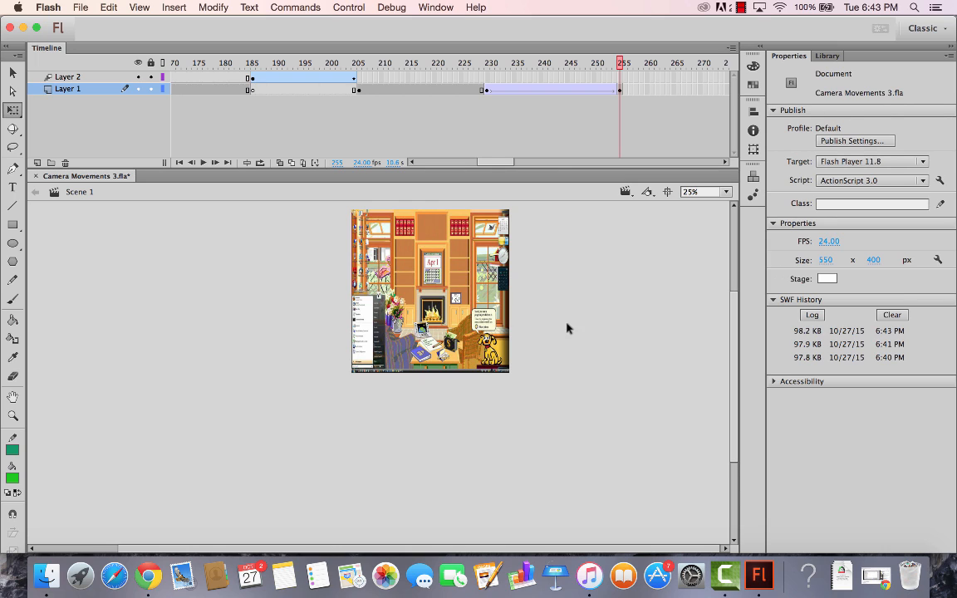
# - Shrink the desktop symbol at frame 255 to about 22 by 15 px near the centre of the stage
pyautogui.click(621, 90)
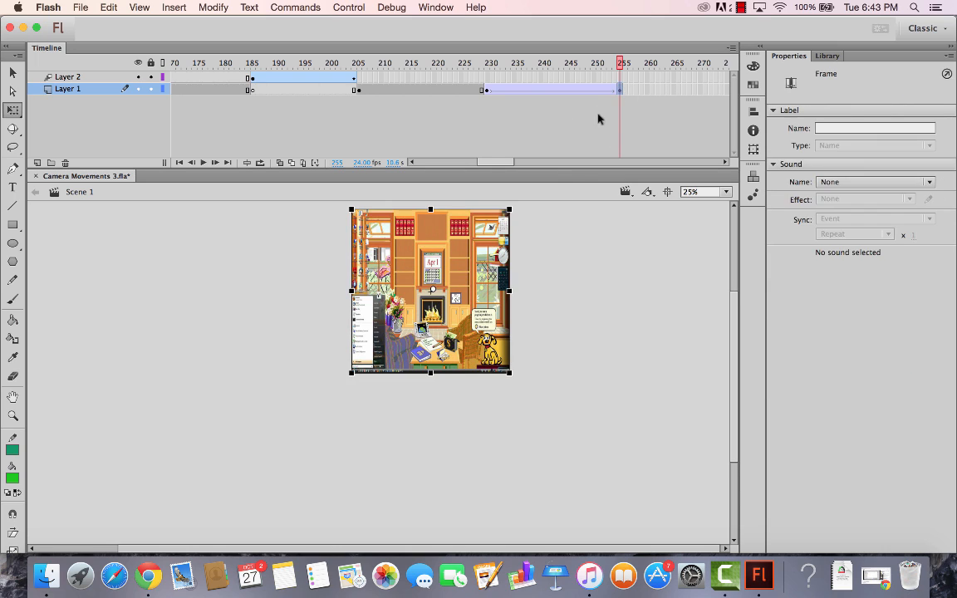
pyautogui.moveTo(511, 205); pyautogui.dragTo(435, 335)
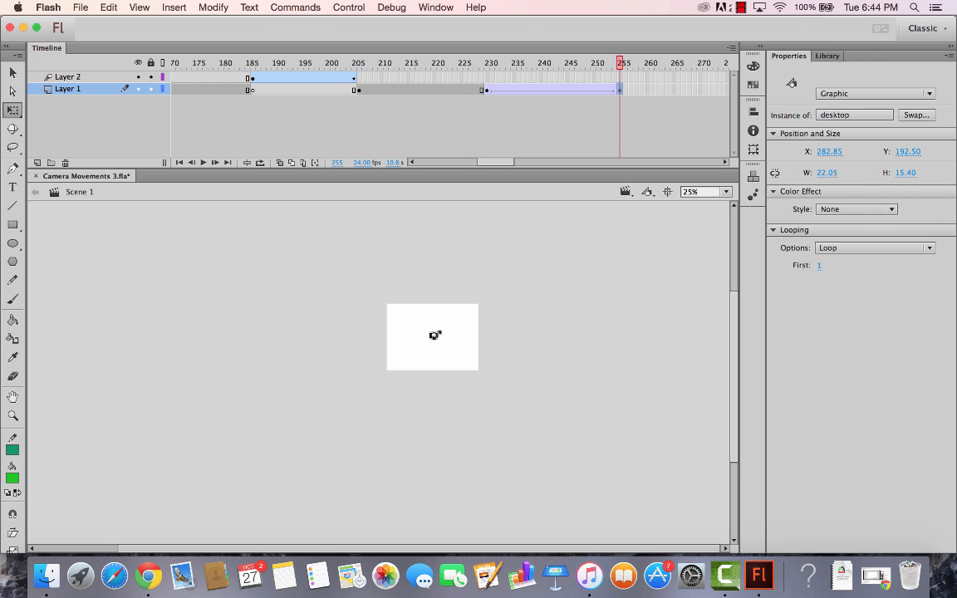
pyautogui.click(704, 189)
pyautogui.press('Return')
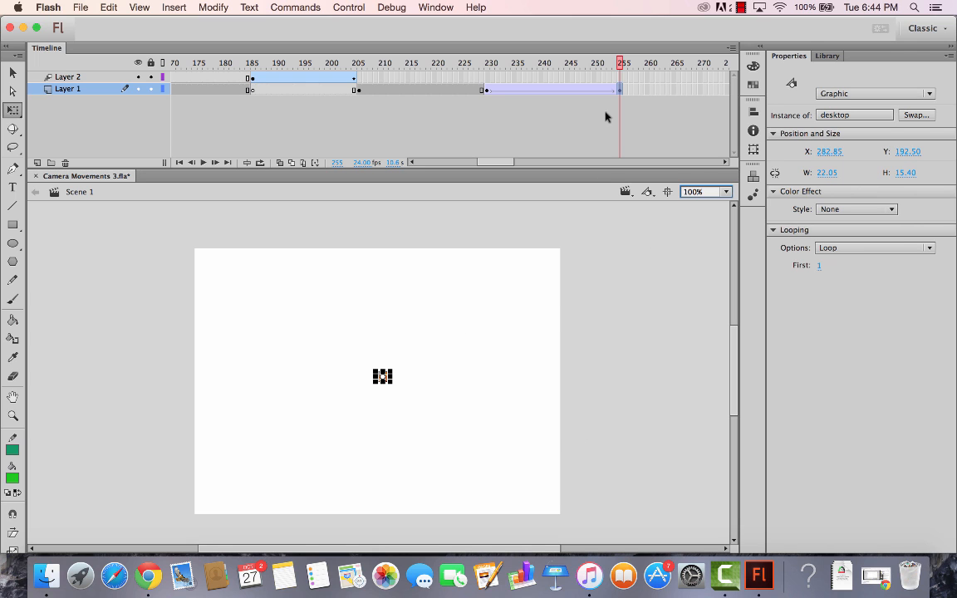
# - Insert a keyframe at frame 256 of Layer 1 and delete the desktop symbol from it
pyautogui.rightClick(627, 92)
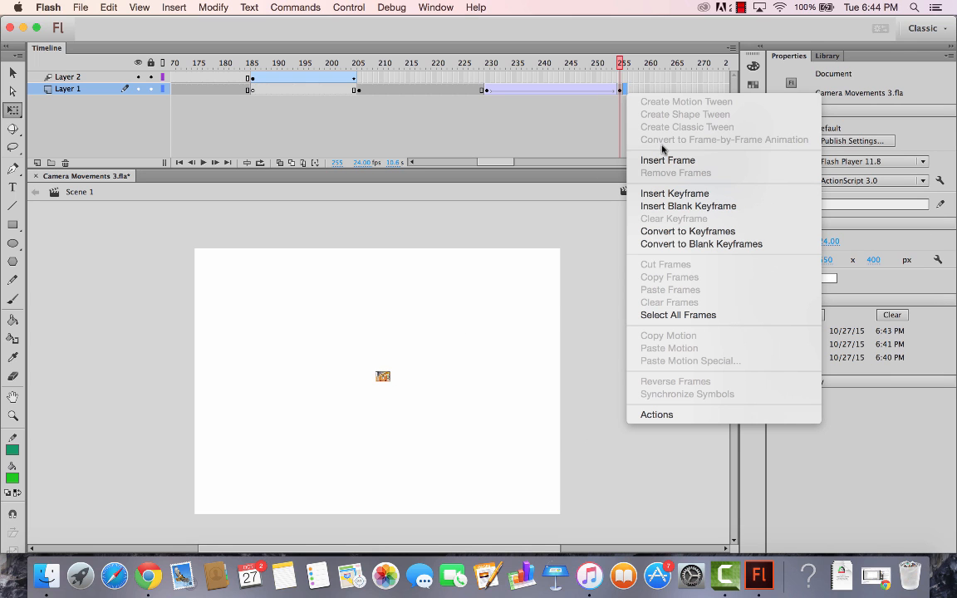
pyautogui.click(665, 193)
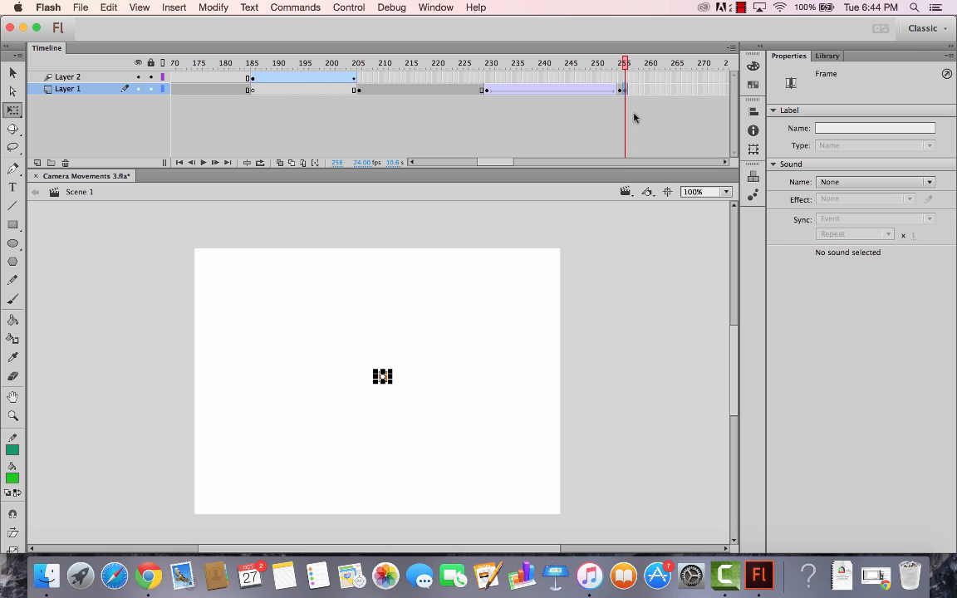
pyautogui.press('Delete')
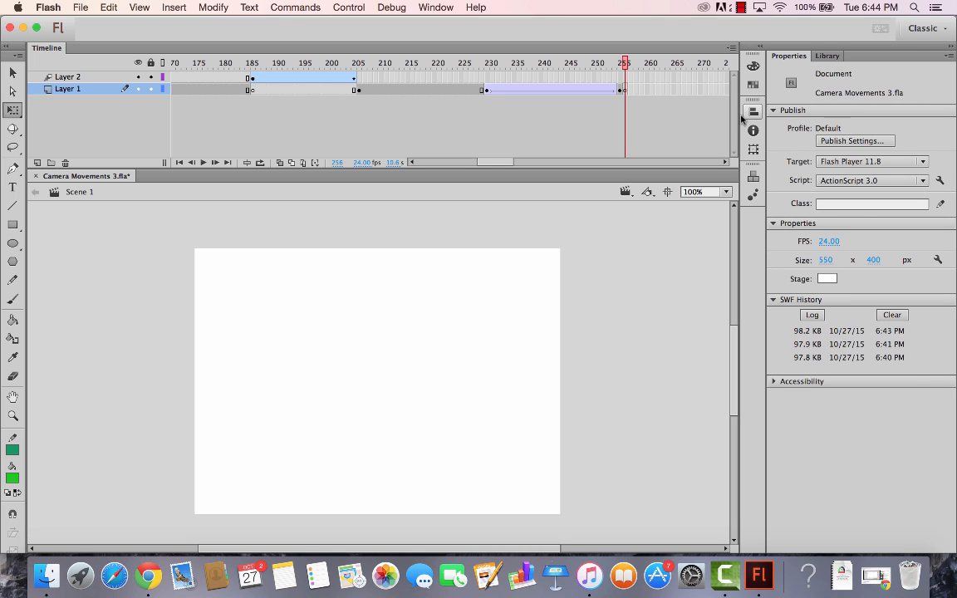
# - Extend the empty end of Layer 1 by inserting a frame at frame 266
pyautogui.rightClick(669, 93)
pyautogui.click(677, 90)
pyautogui.rightClick(678, 91)
pyautogui.click(718, 162)
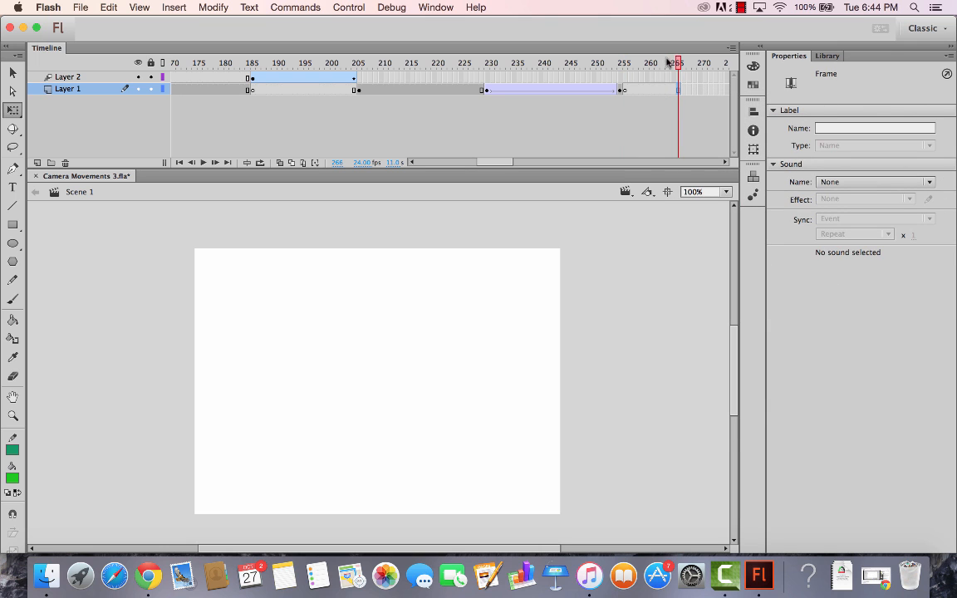
# - Test the movie again to preview the symbol spinning away to an empty stage, and close the preview
pyautogui.moveTo(683, 67); pyautogui.dragTo(437, 83)
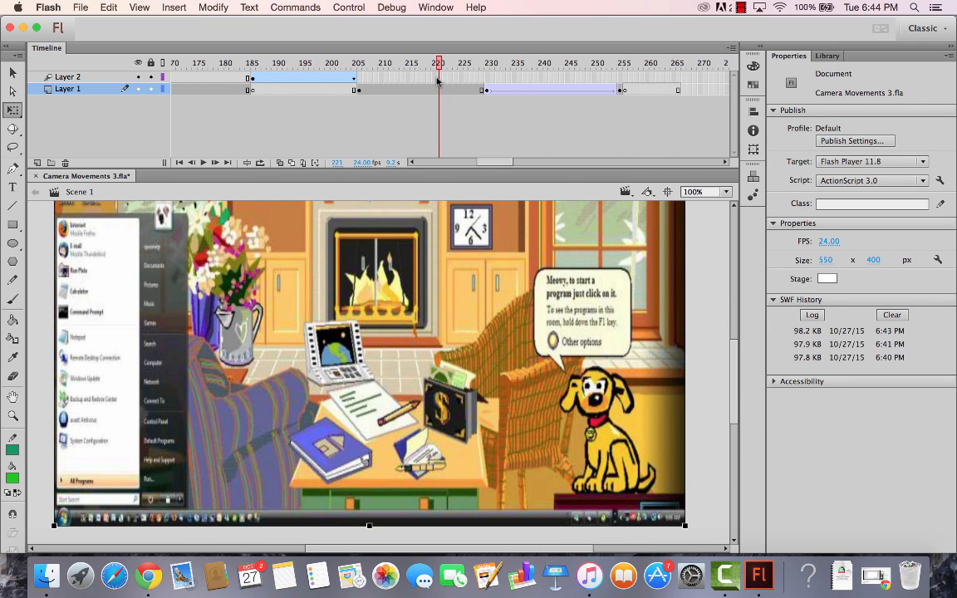
pyautogui.press('super+Return')
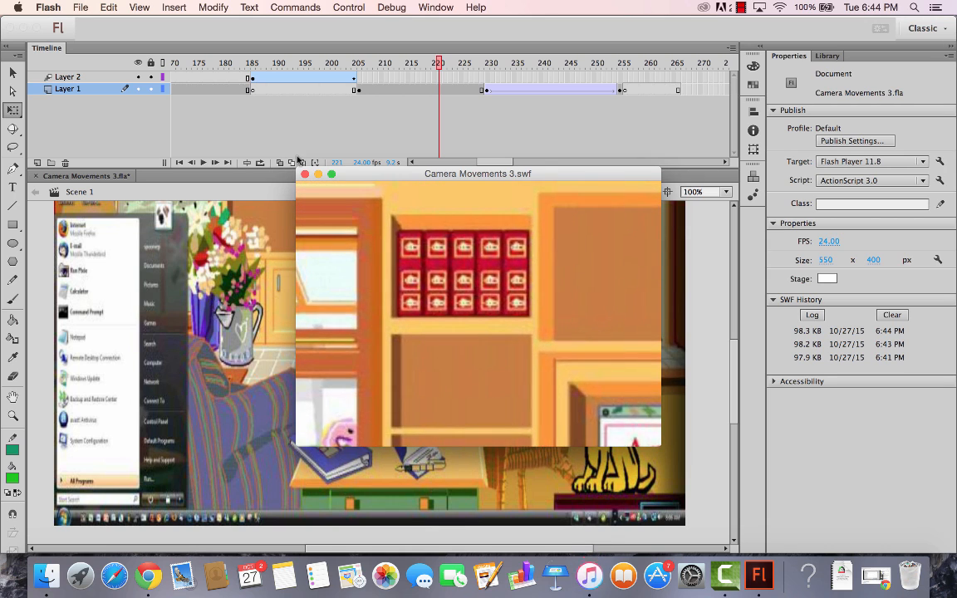
pyautogui.click(305, 173)
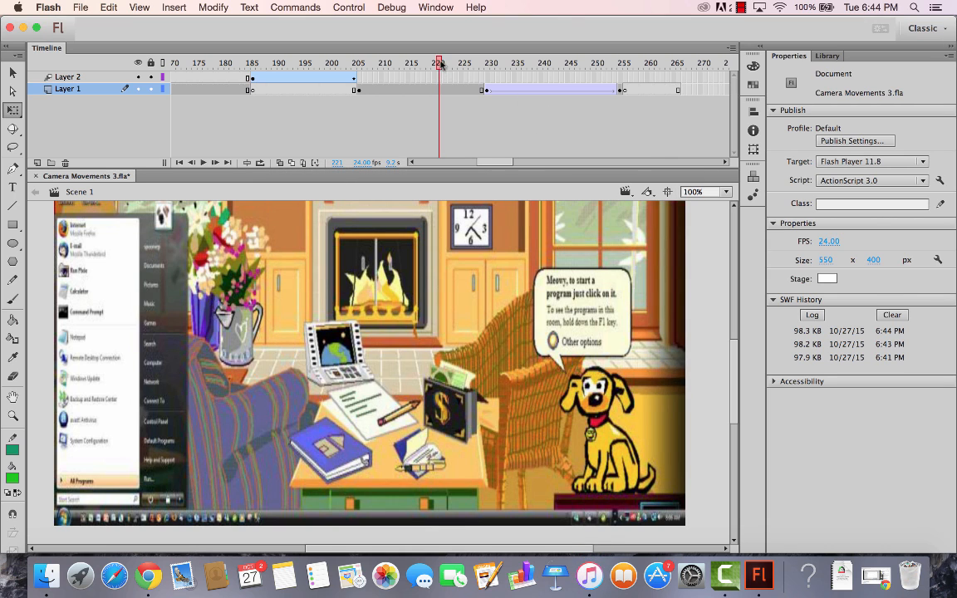
# - Scrub through the spinning exit to review it, and remove Layer 1's frames from 255 onward
pyautogui.moveTo(440, 64); pyautogui.dragTo(551, 92)
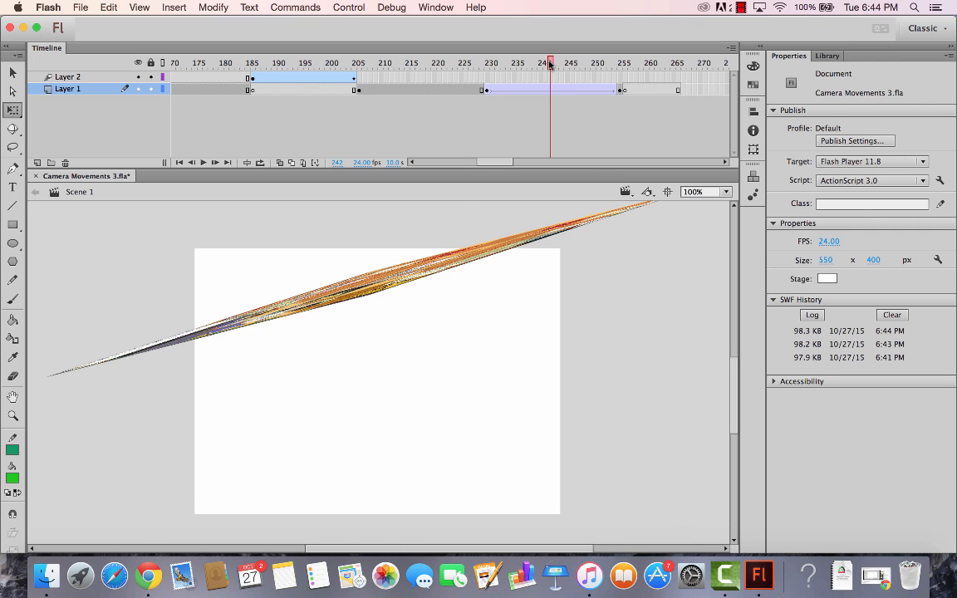
pyautogui.moveTo(550, 64); pyautogui.dragTo(628, 70)
pyautogui.moveTo(699, 90); pyautogui.dragTo(618, 92)
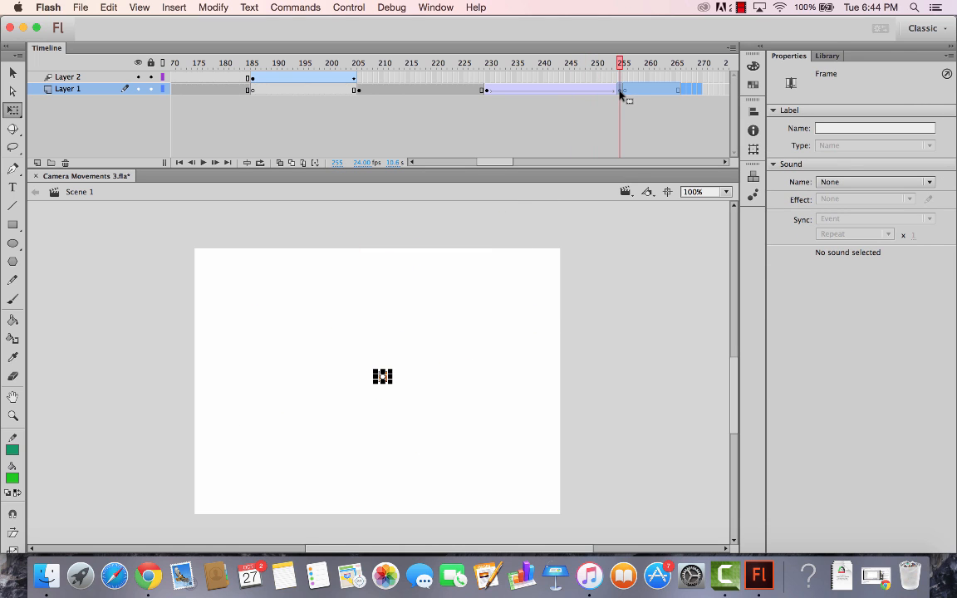
pyautogui.rightClick(619, 92)
pyautogui.press('Down')
pyautogui.press('Down')
pyautogui.press('Escape')
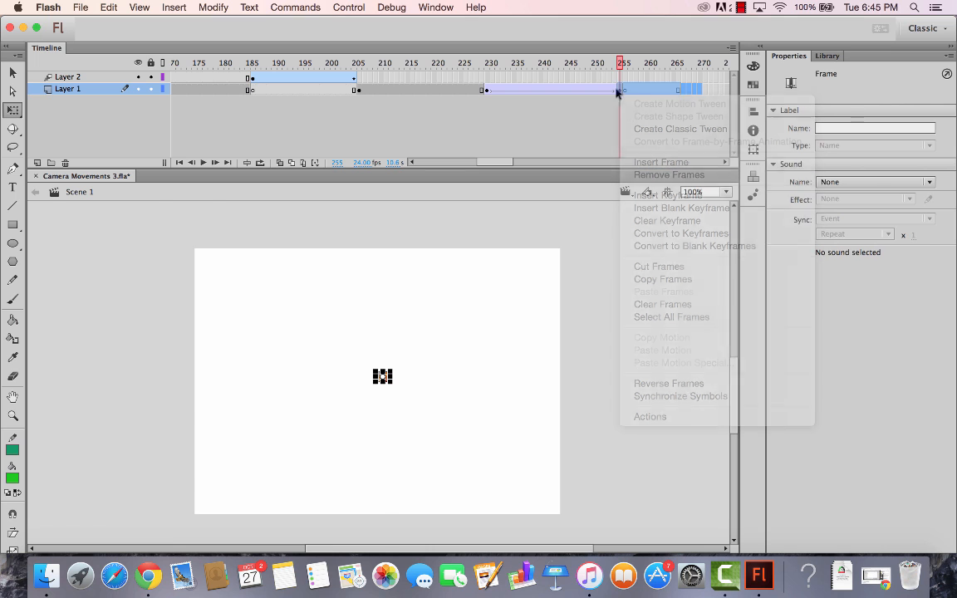
# - Remove the classic tween that starts at frame 230 on Layer 1, and insert a new keyframe at frame 255
pyautogui.click(588, 89)
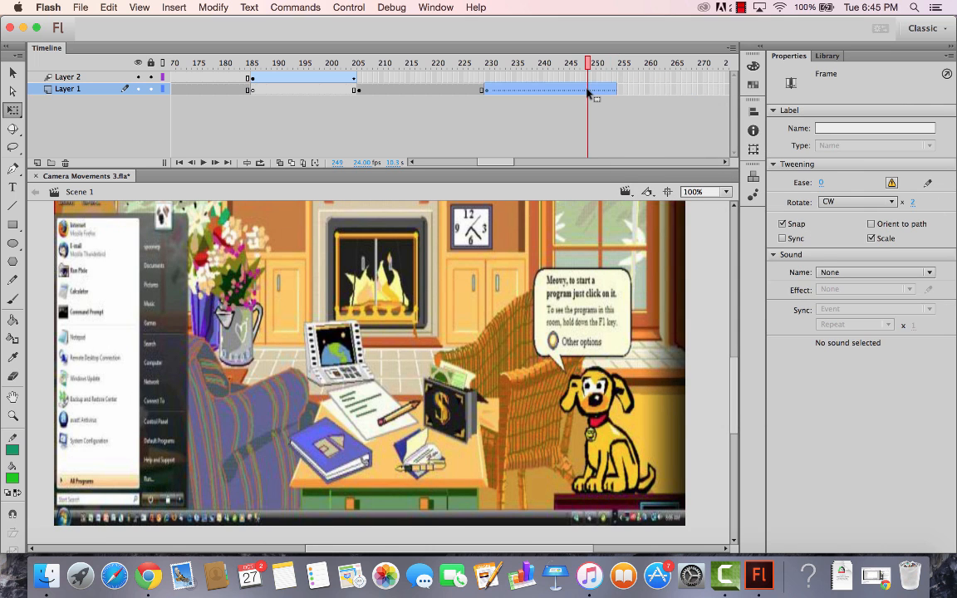
pyautogui.rightClick(590, 93)
pyautogui.click(604, 102)
pyautogui.click(620, 91)
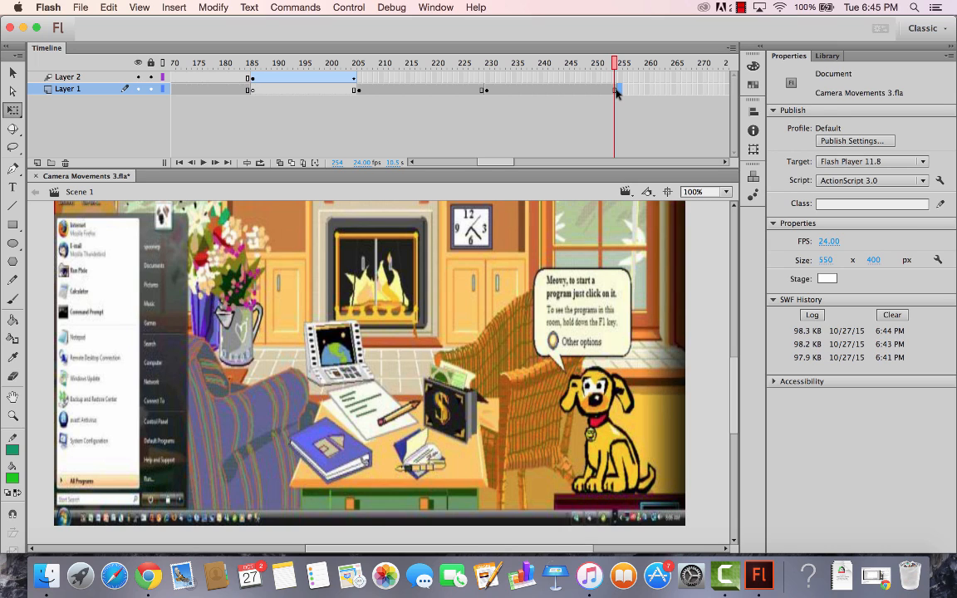
pyautogui.click(617, 92)
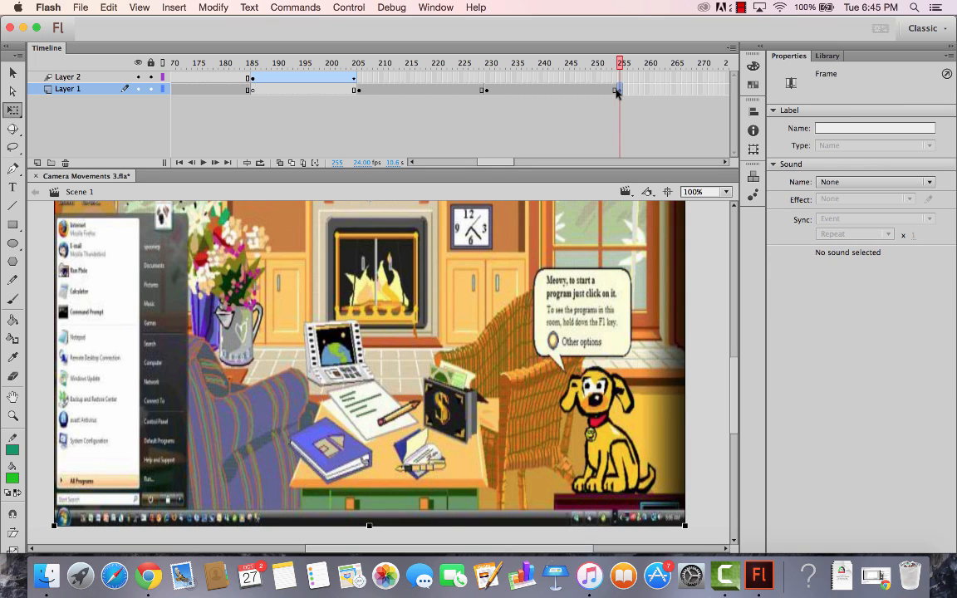
# - Select the keyframe at frame 255 and set the stage zoom to 25% to show the whole desktop symbol
pyautogui.click(487, 90)
pyautogui.click(558, 241)
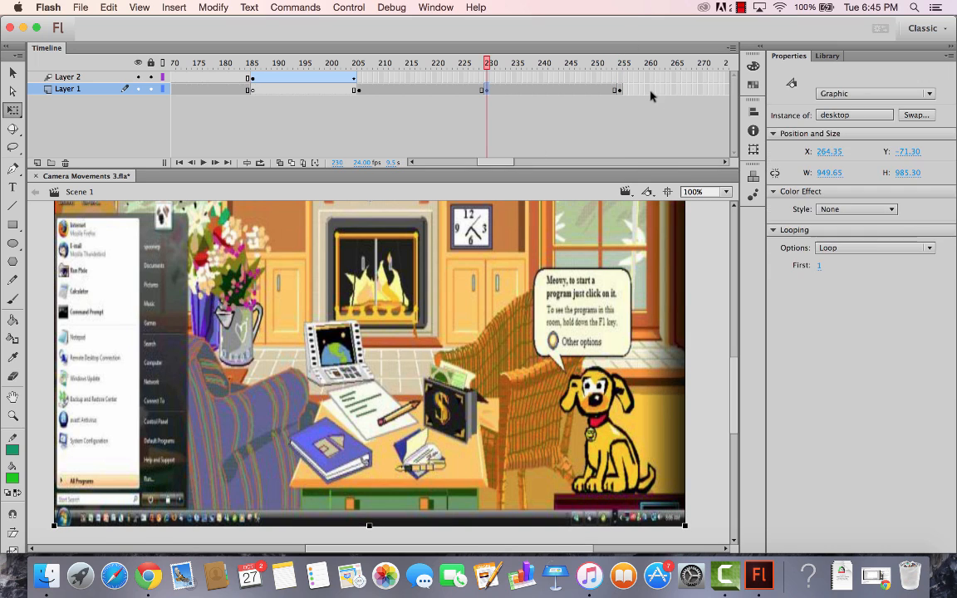
pyautogui.click(620, 90)
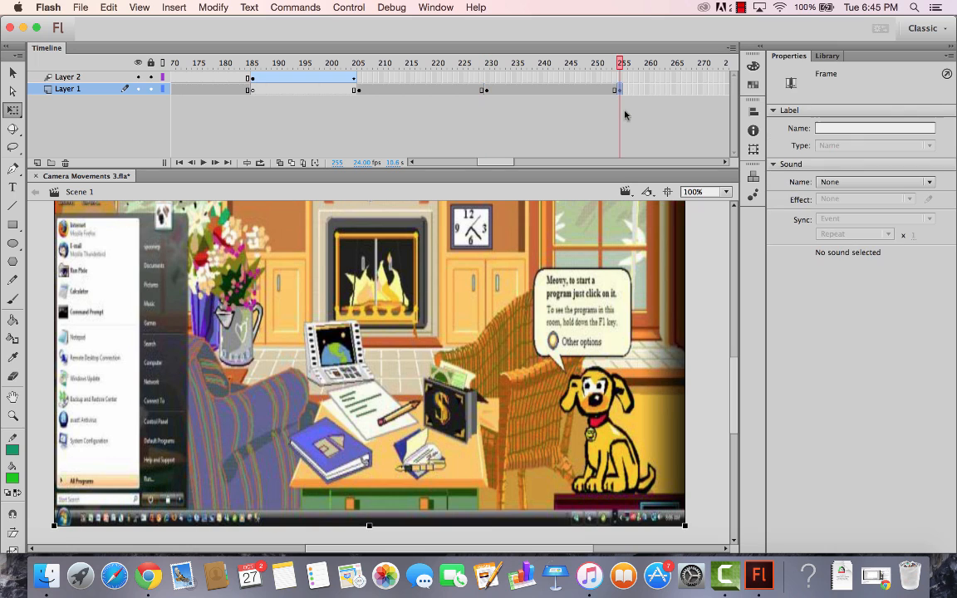
pyautogui.click(714, 192)
pyautogui.write('25')
pyautogui.press('Return')
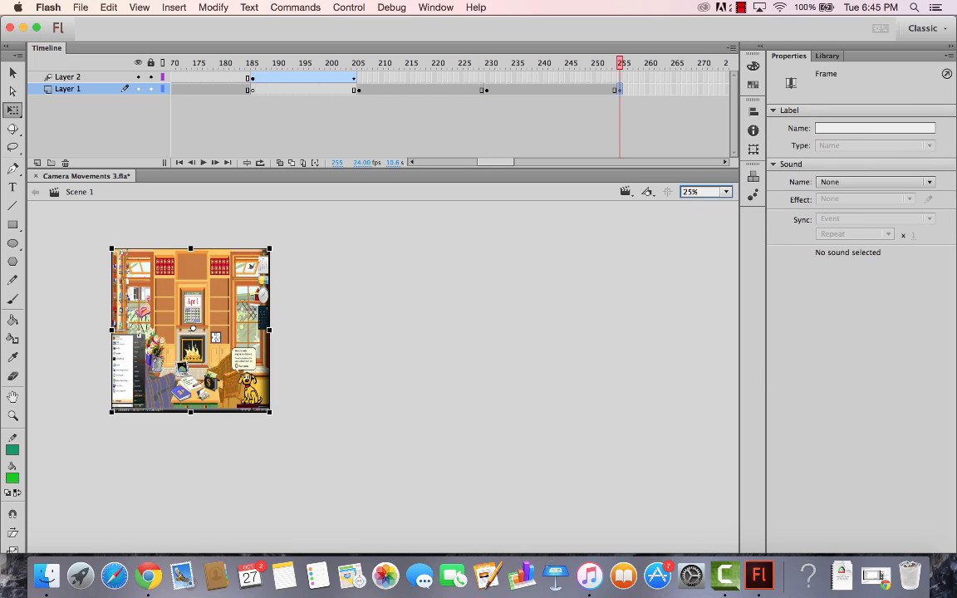
pyautogui.click(324, 514)
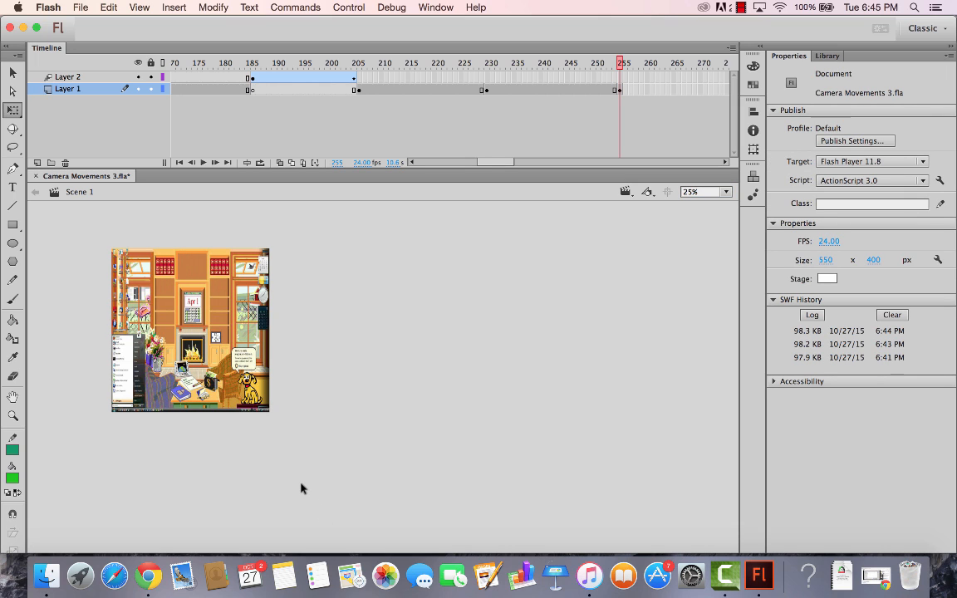
pyautogui.hotkey('alt', 'F9')
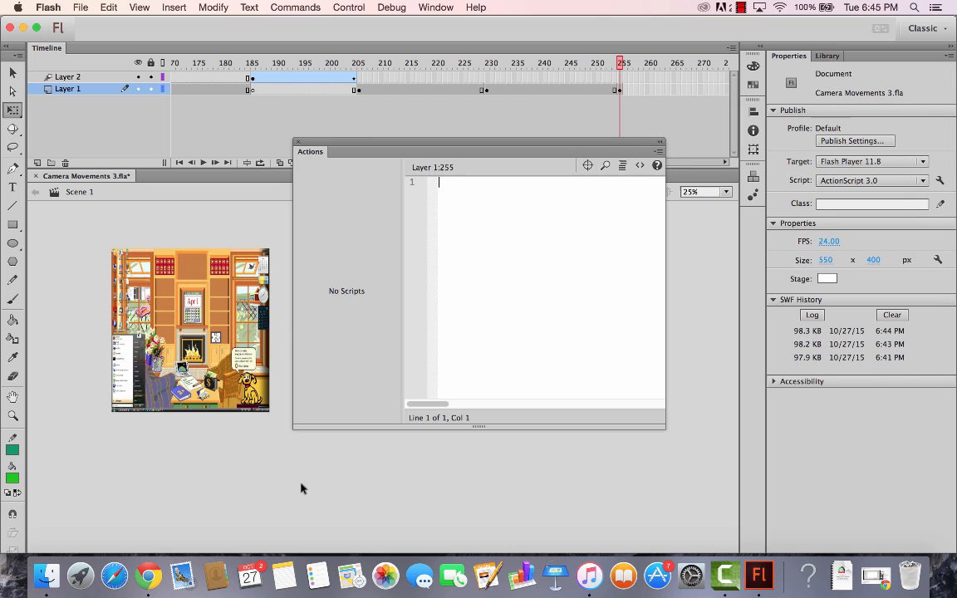
pyautogui.click(299, 144)
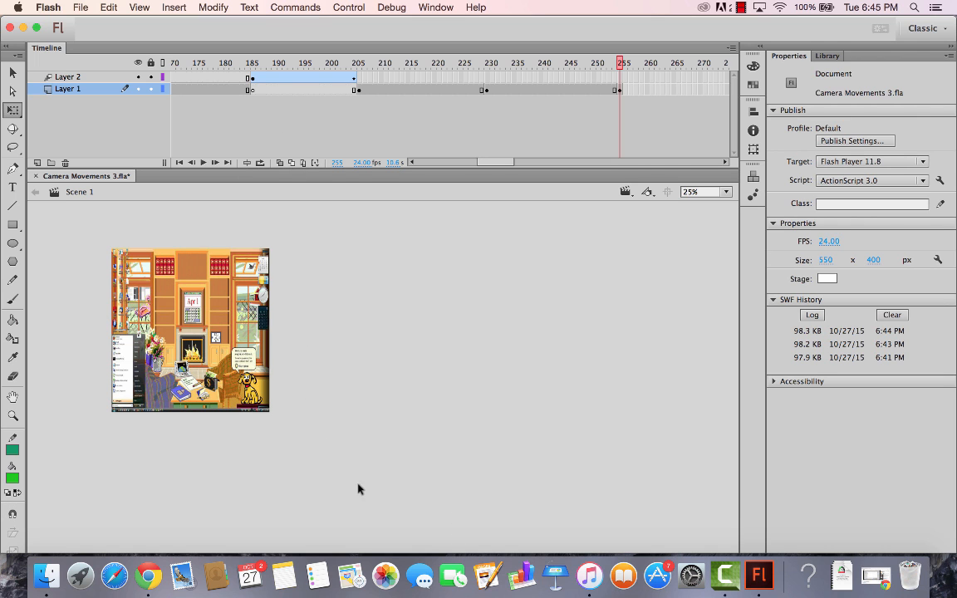
# - Reposition and resize the application window to fit the screen, and set the stage zoom to 50%
pyautogui.moveTo(697, 31); pyautogui.dragTo(749, 117)
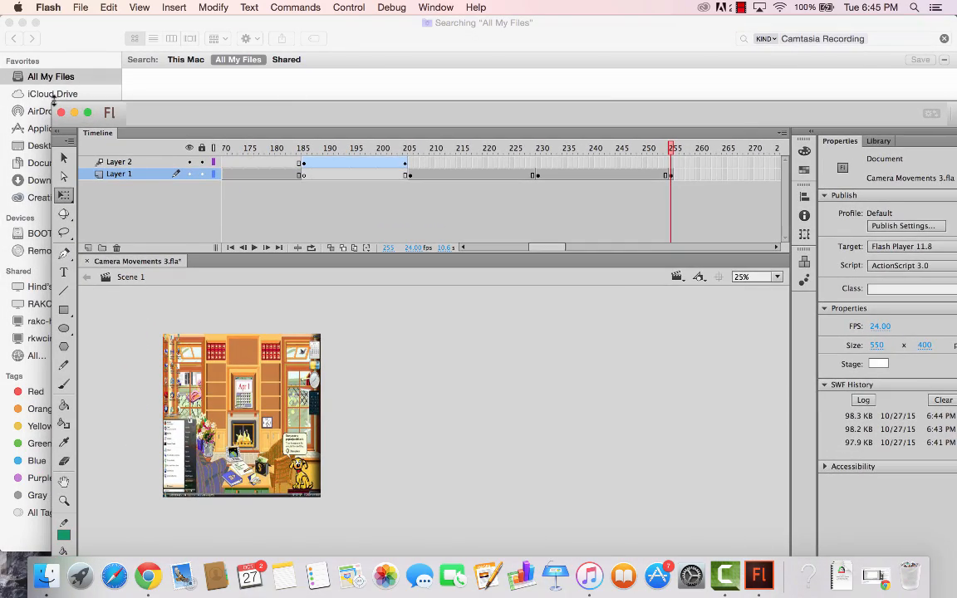
pyautogui.moveTo(53, 102); pyautogui.dragTo(127, 38)
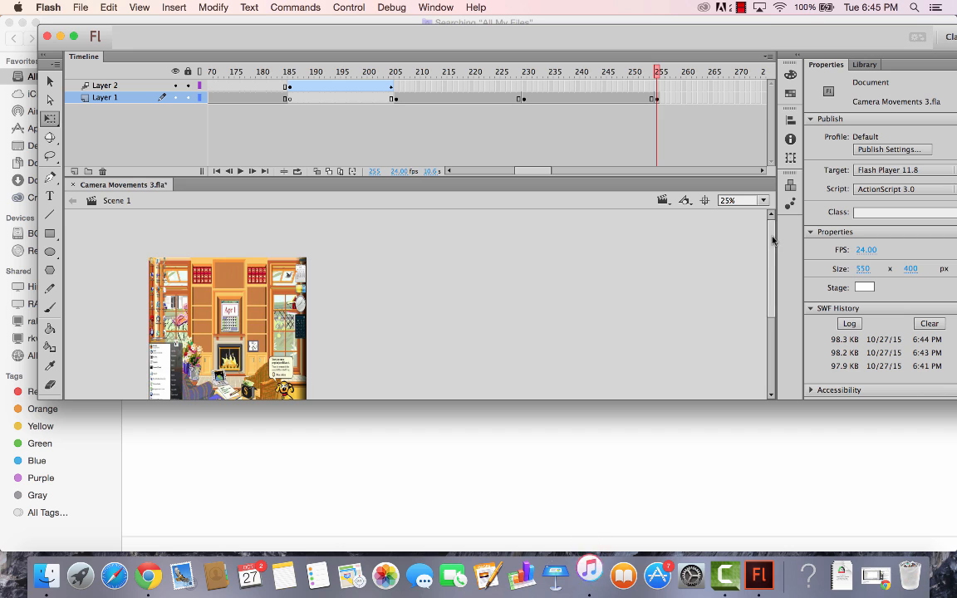
pyautogui.scroll(-5, 715, 299)
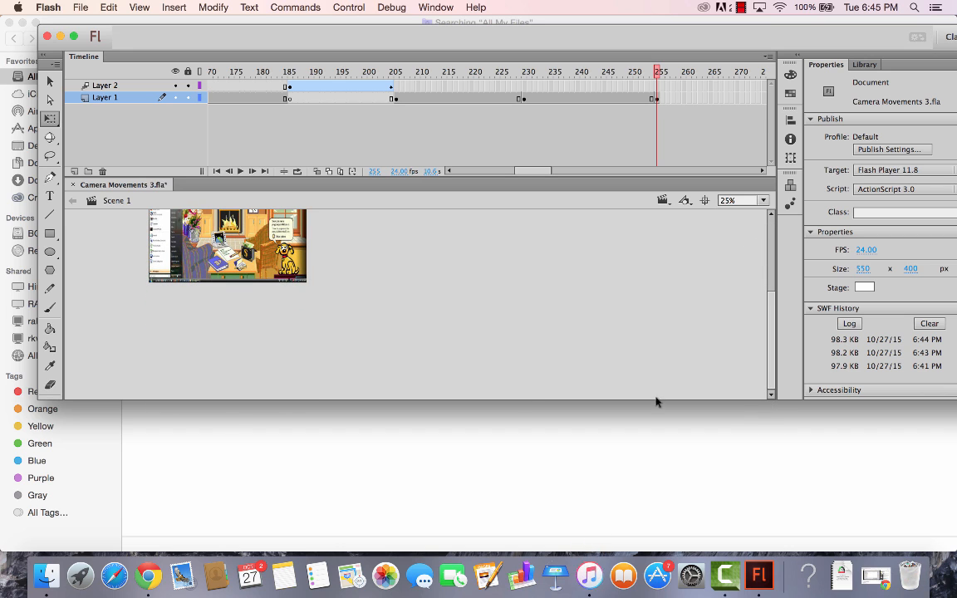
pyautogui.moveTo(37, 399); pyautogui.dragTo(2, 552)
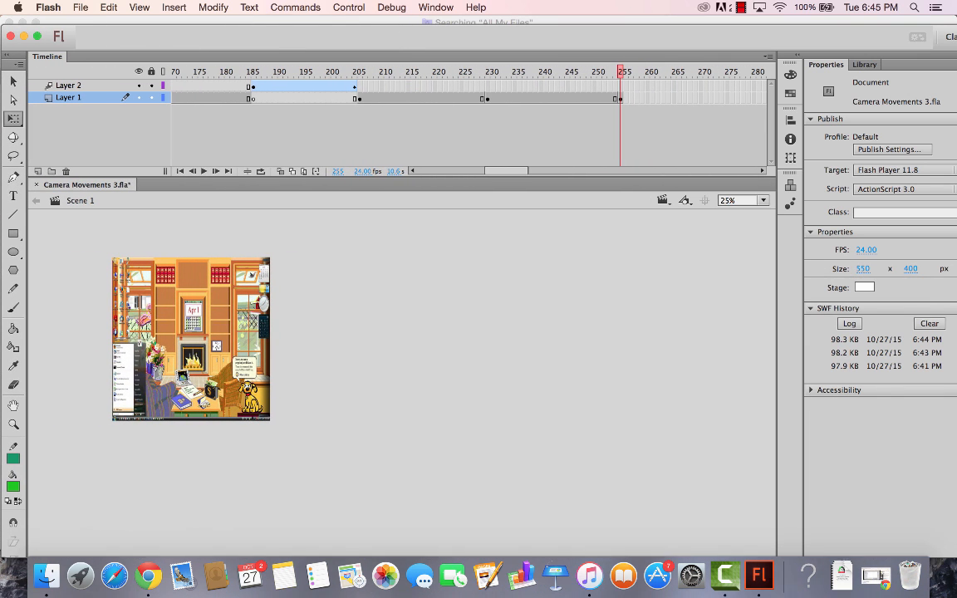
pyautogui.write('5')
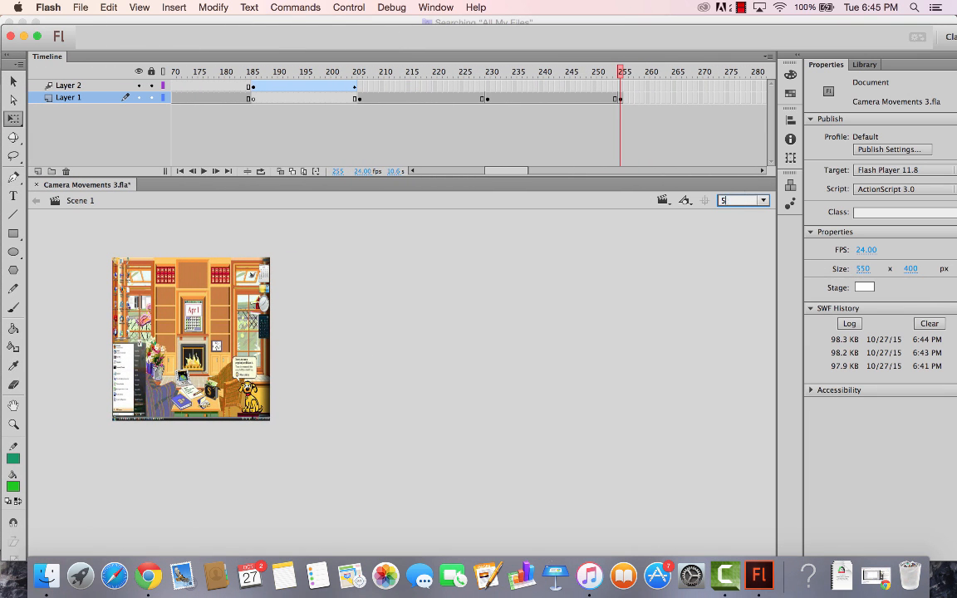
pyautogui.write('0')
pyautogui.press('Return')
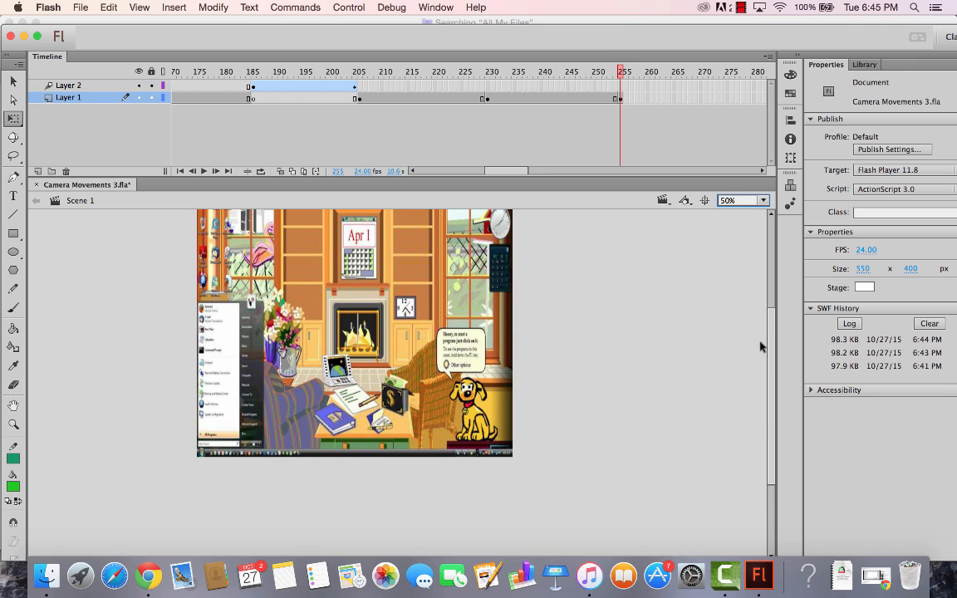
pyautogui.scroll(5, 760, 347)
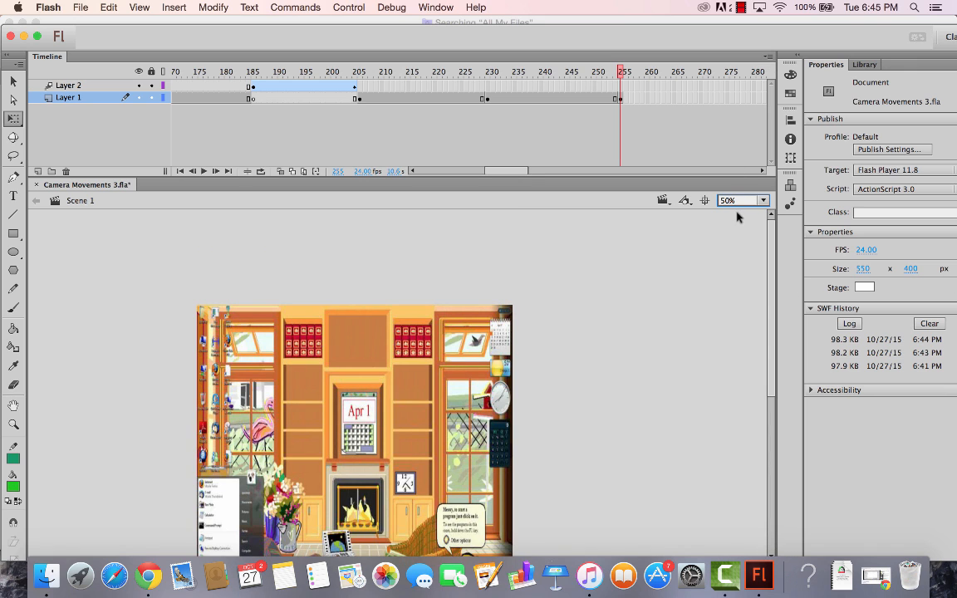
pyautogui.click(743, 201)
pyautogui.click(686, 404)
pyautogui.moveTo(475, 38); pyautogui.dragTo(470, 26)
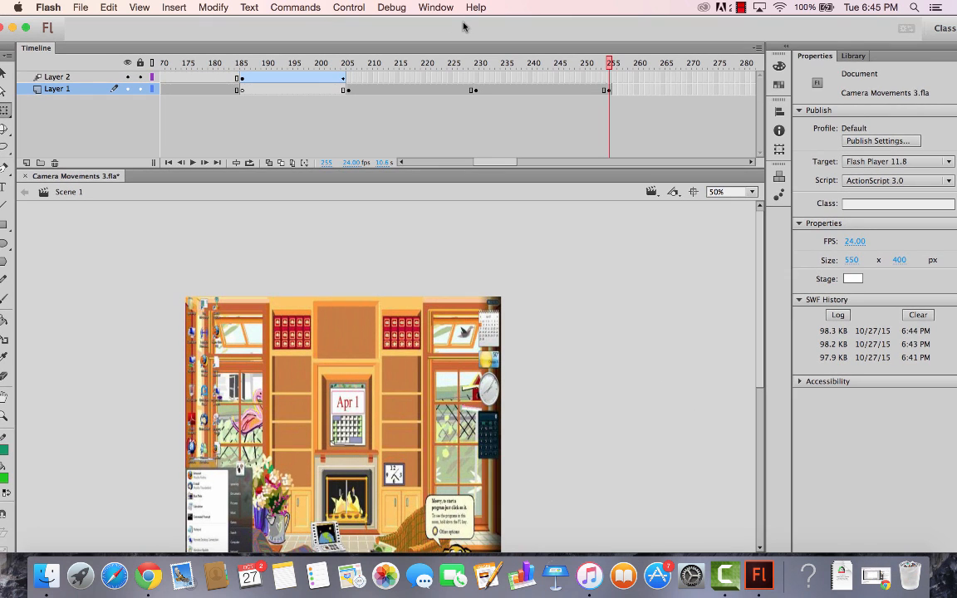
pyautogui.click(33, 29)
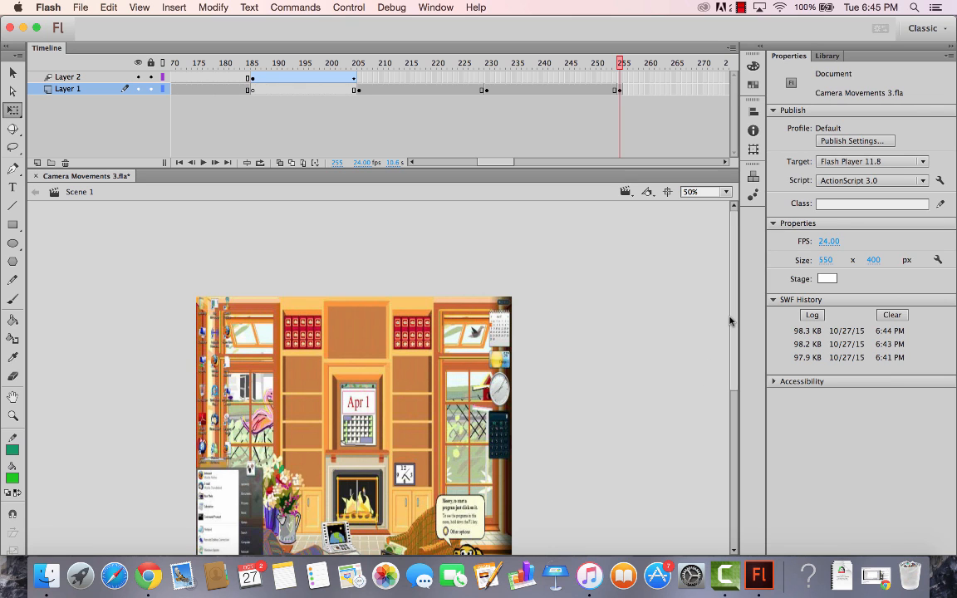
pyautogui.scroll(-5, 730, 321)
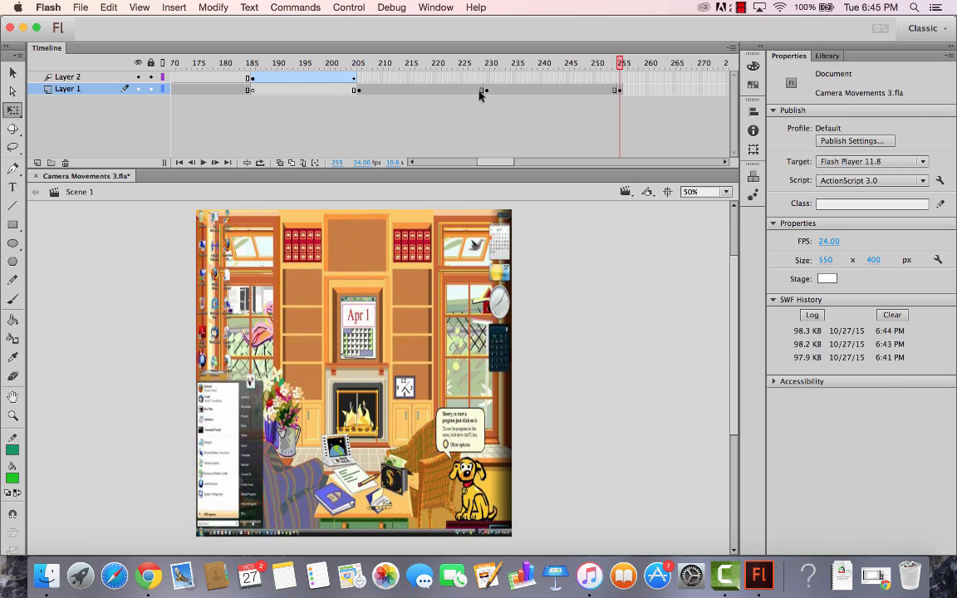
# - Shrink the desktop symbol at frame 255 to about 31 by 22 px and place it near the centre of the stage
pyautogui.click(484, 89)
pyautogui.click(619, 89)
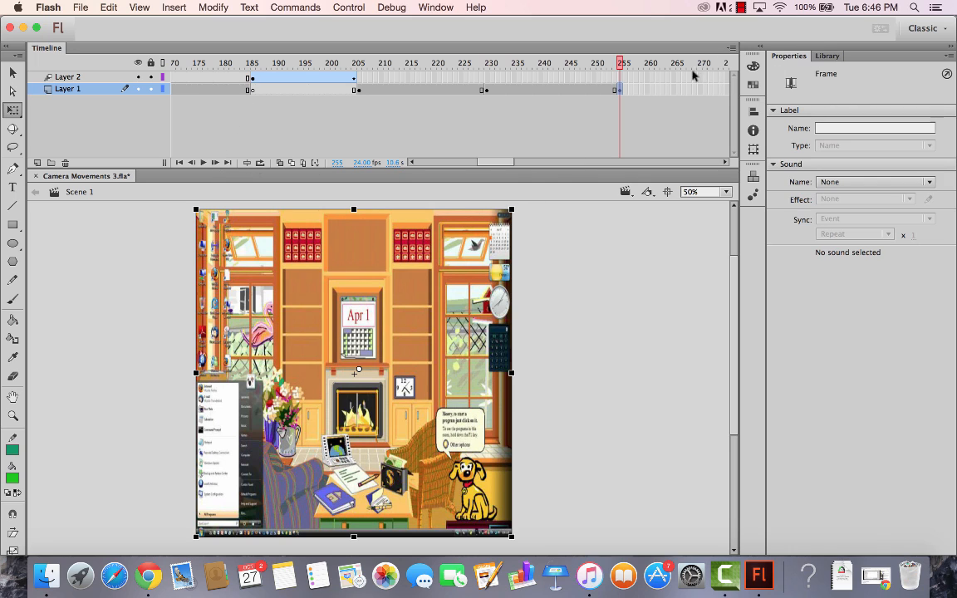
pyautogui.moveTo(512, 210); pyautogui.dragTo(408, 348)
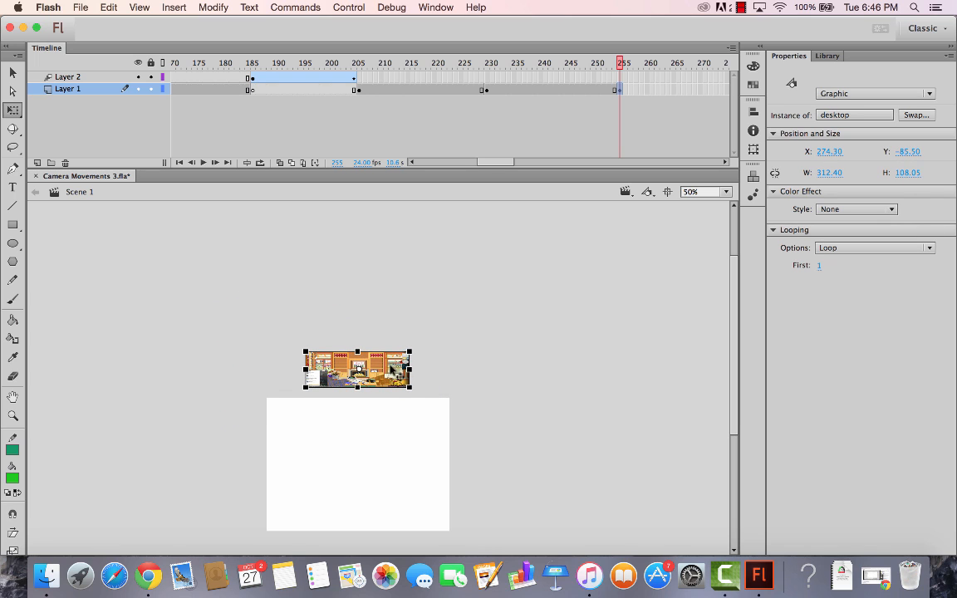
pyautogui.moveTo(358, 369); pyautogui.dragTo(360, 454)
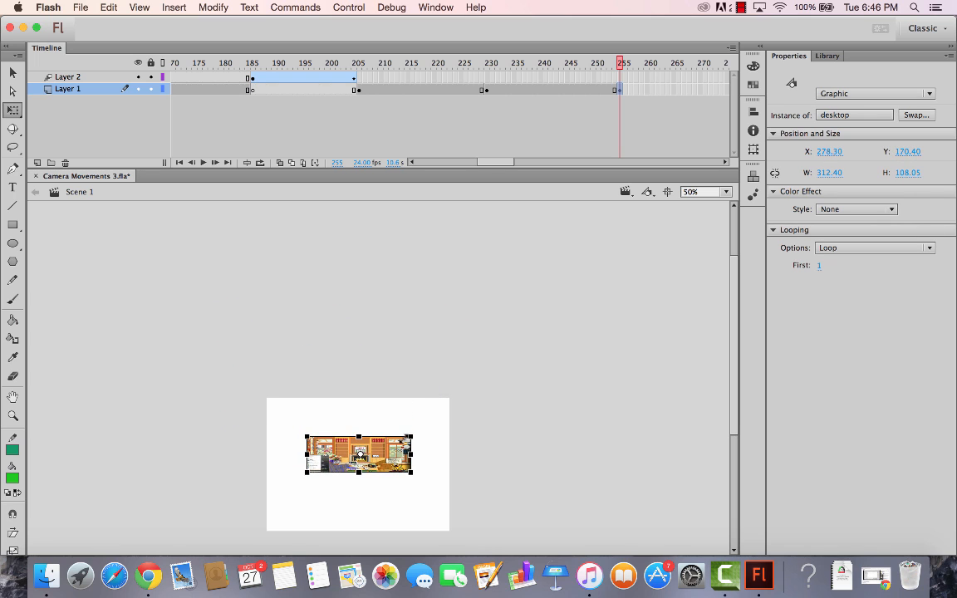
pyautogui.moveTo(411, 434); pyautogui.dragTo(367, 449)
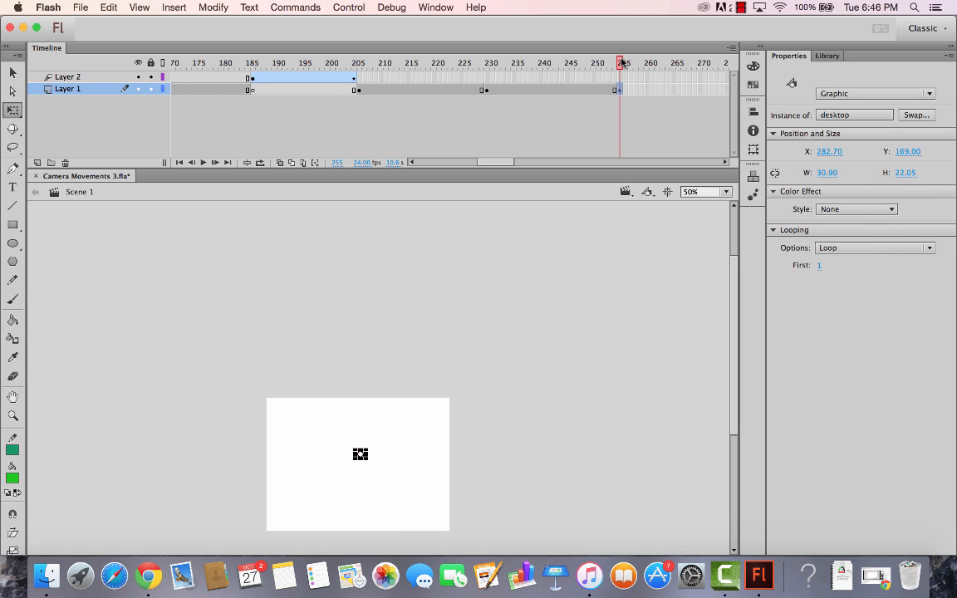
pyautogui.moveTo(621, 63)
pyautogui.mouseDown()
pyautogui.moveTo(599, 63)
pyautogui.moveTo(619, 63)
pyautogui.mouseUp()
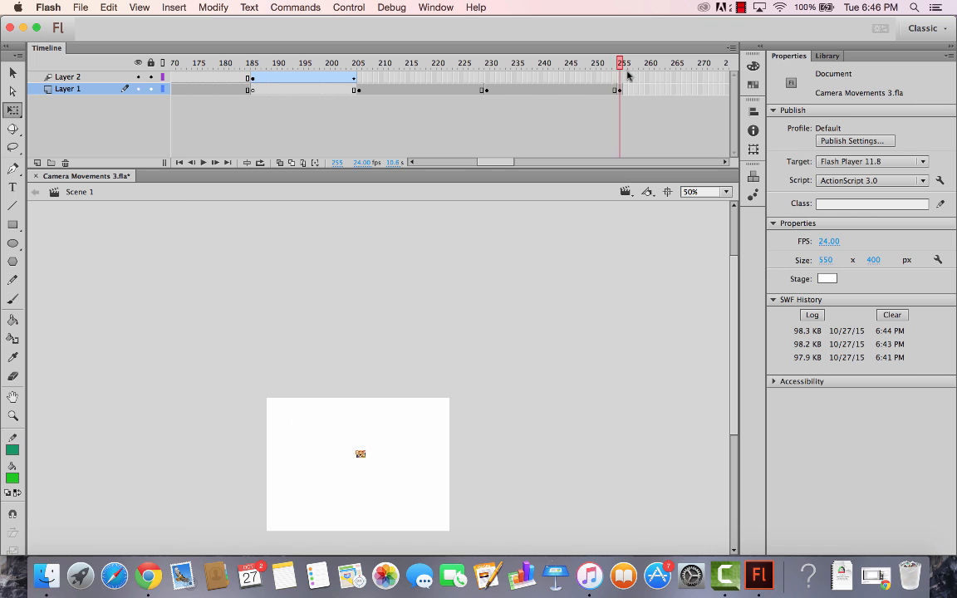
# - Create a classic tween on Layer 1 between the keyframes at frames 230 and 255, and select frame 251 within it
pyautogui.rightClick(556, 94)
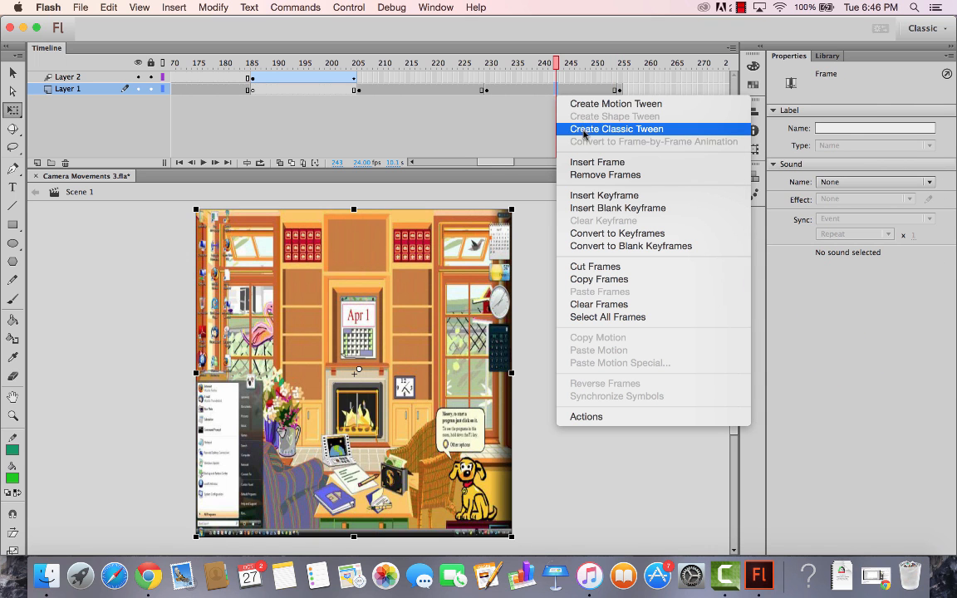
pyautogui.click(582, 126)
pyautogui.moveTo(559, 63); pyautogui.dragTo(598, 89)
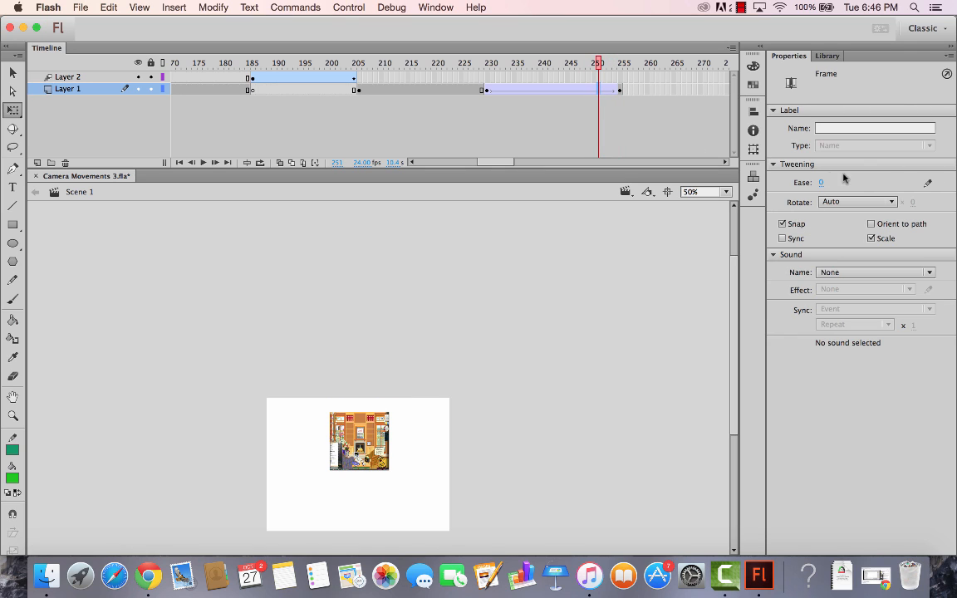
# - Set the classic tween to rotate clockwise (CW) 2 times
pyautogui.click(859, 201)
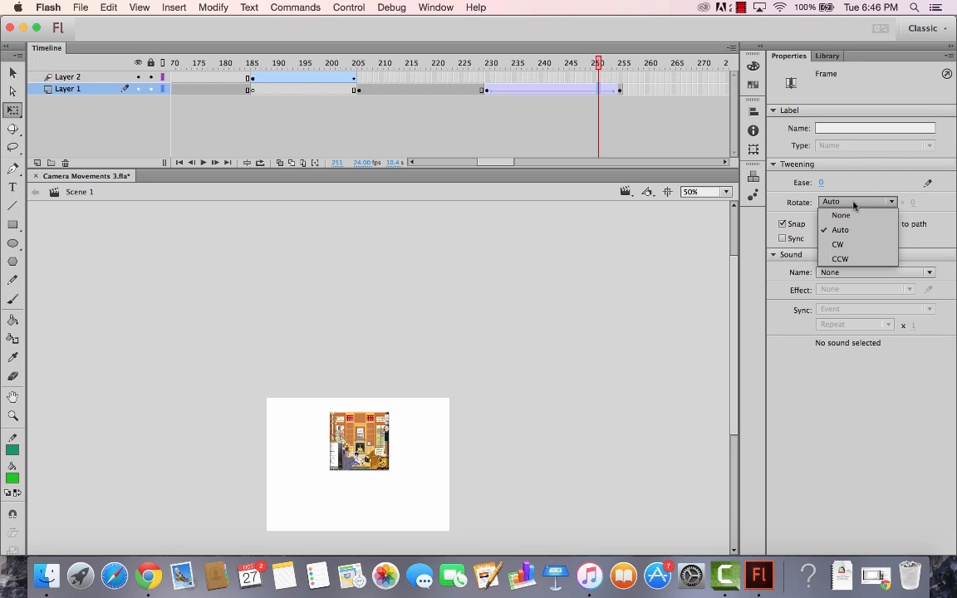
pyautogui.click(839, 243)
pyautogui.click(911, 203)
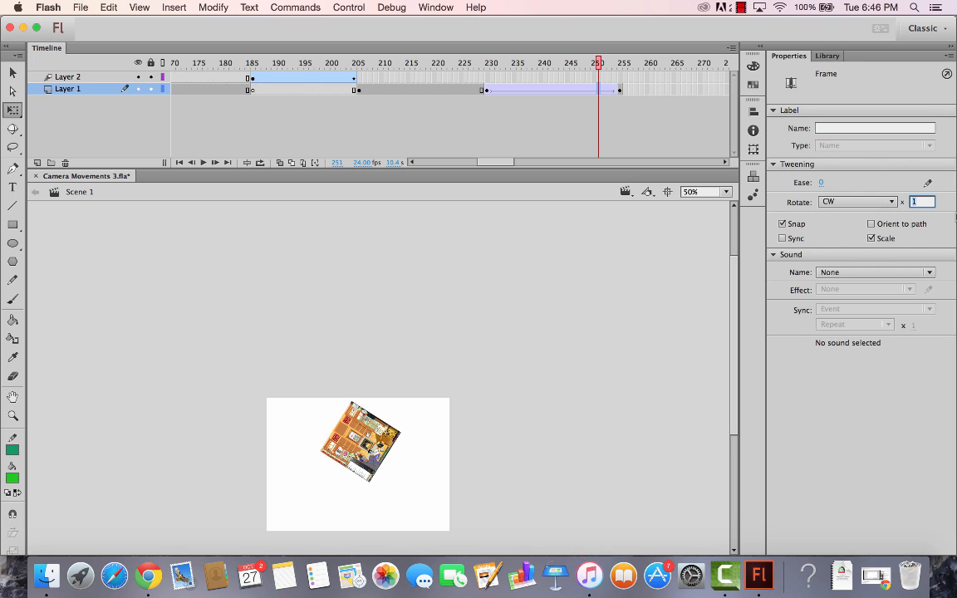
pyautogui.write('2')
pyautogui.press('Return')
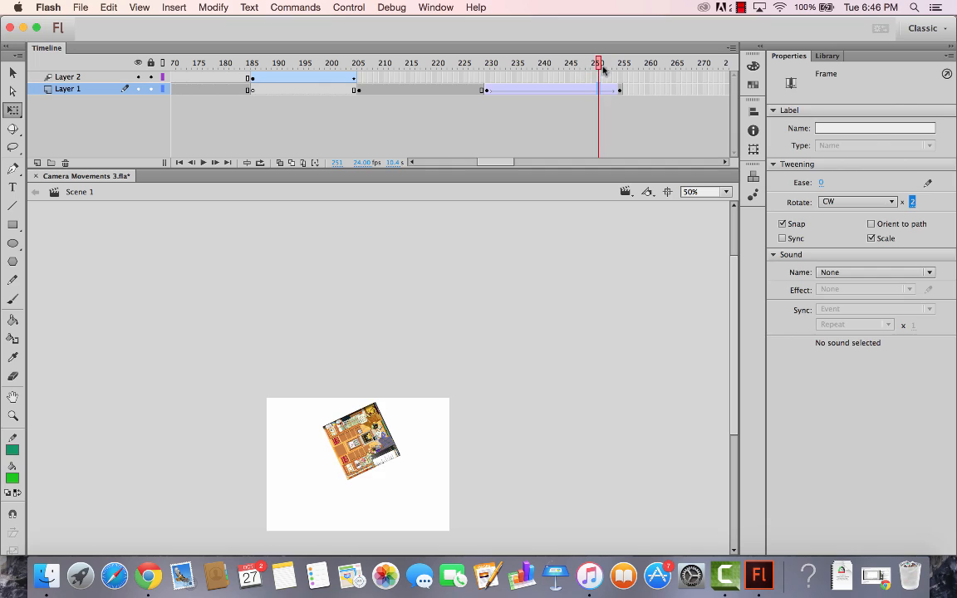
# - Scrub through the tween to review the spin, try adjusting the tiny desktop symbol at frame 255, and undo that change
pyautogui.moveTo(542, 64); pyautogui.dragTo(621, 103)
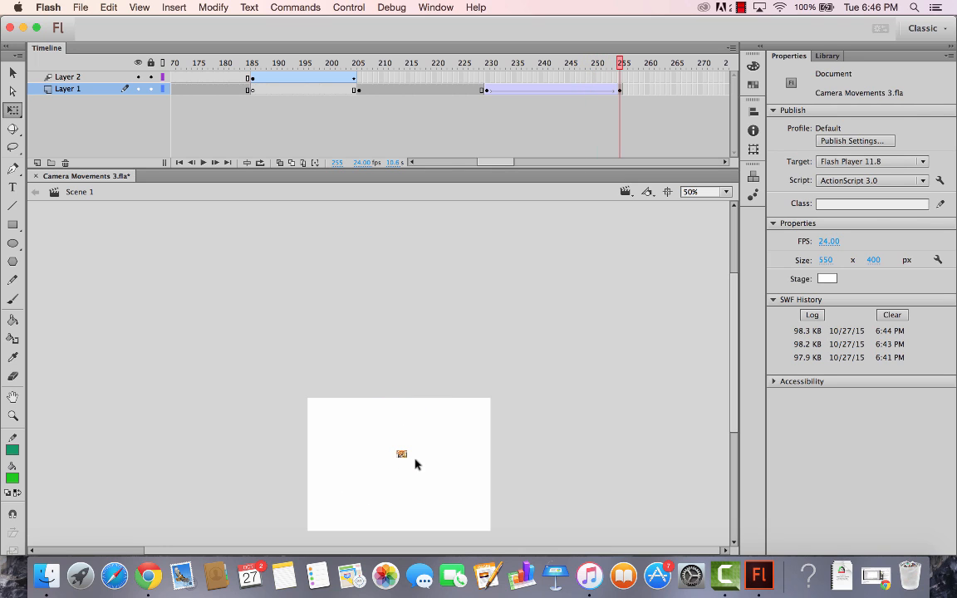
pyautogui.click(406, 457)
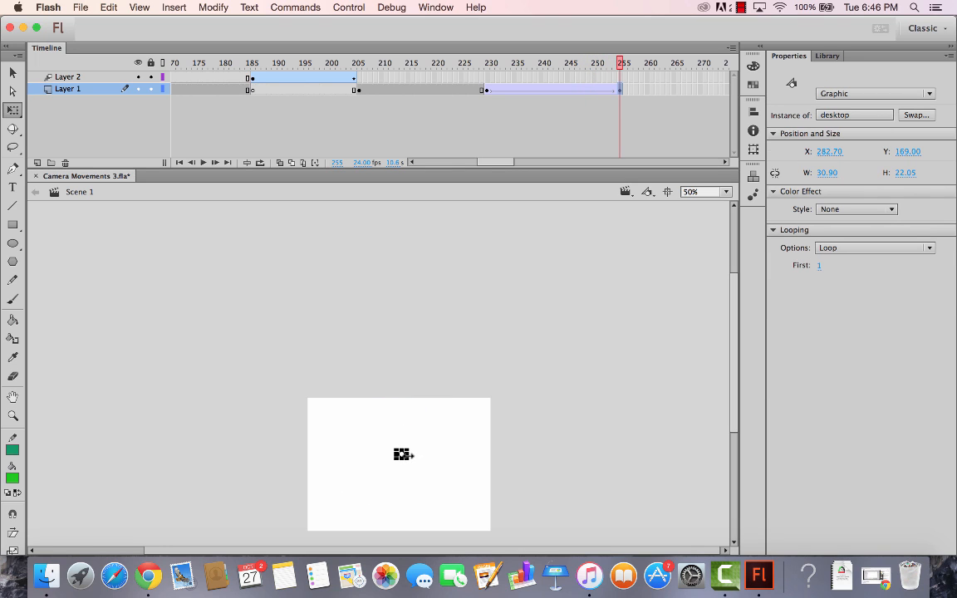
pyautogui.moveTo(410, 455); pyautogui.dragTo(388, 449)
pyautogui.press('super+z')
pyautogui.click(469, 75)
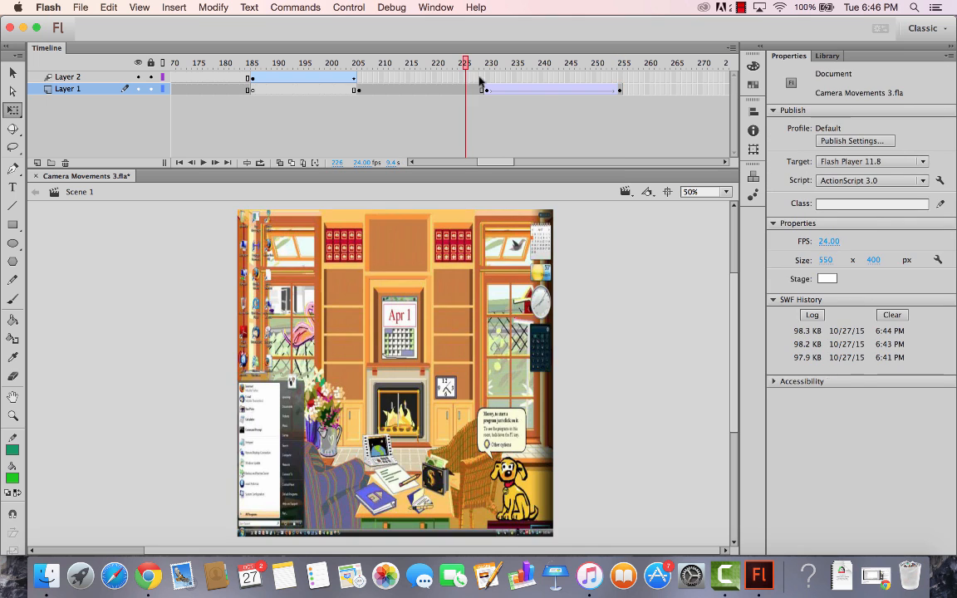
# - Insert a keyframe at frame 256 on Layer 1 without the desktop symbol, and extend the layer to frame 265
pyautogui.press('Return')
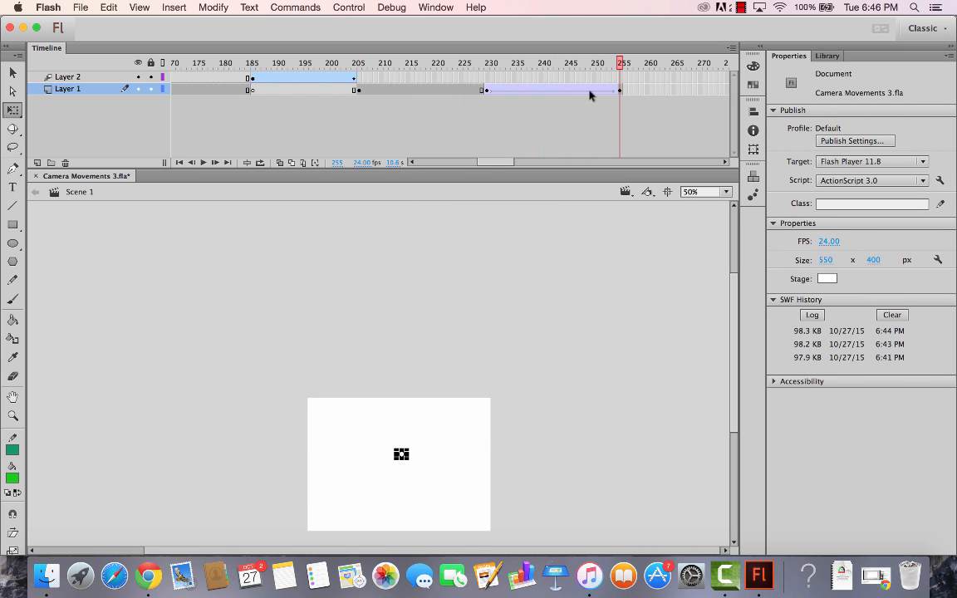
pyautogui.rightClick(628, 90)
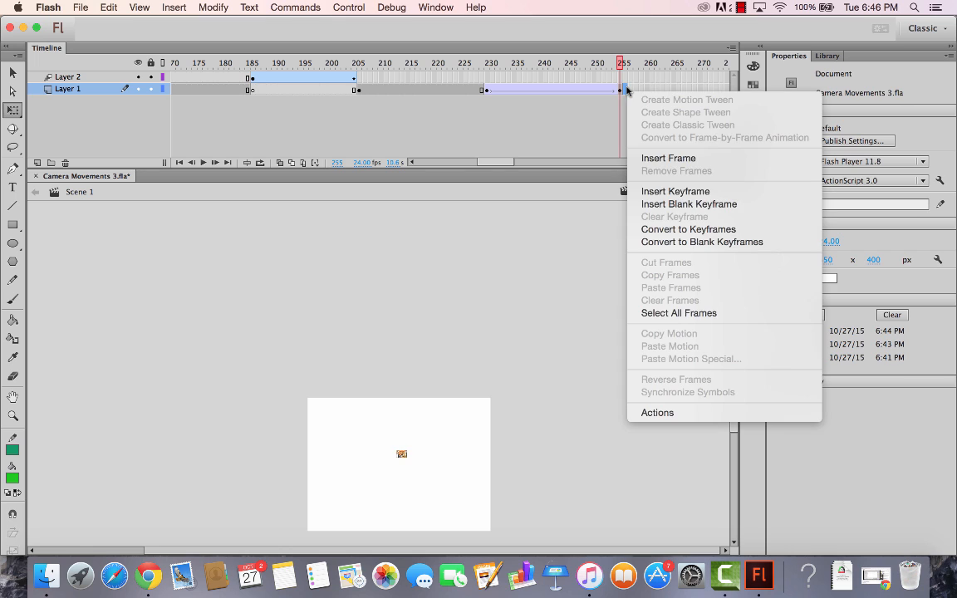
pyautogui.click(664, 191)
pyautogui.press('Delete')
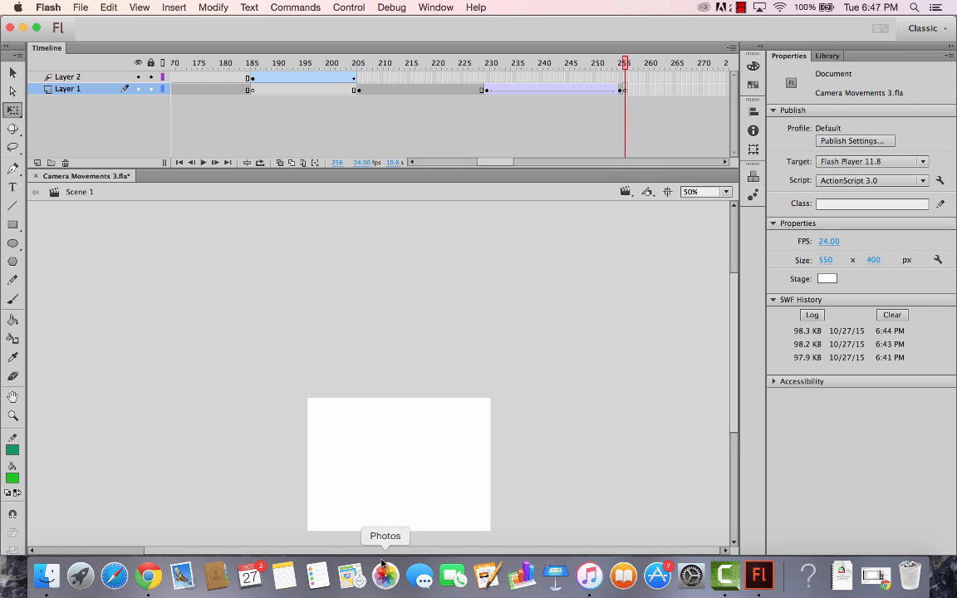
pyautogui.rightClick(673, 90)
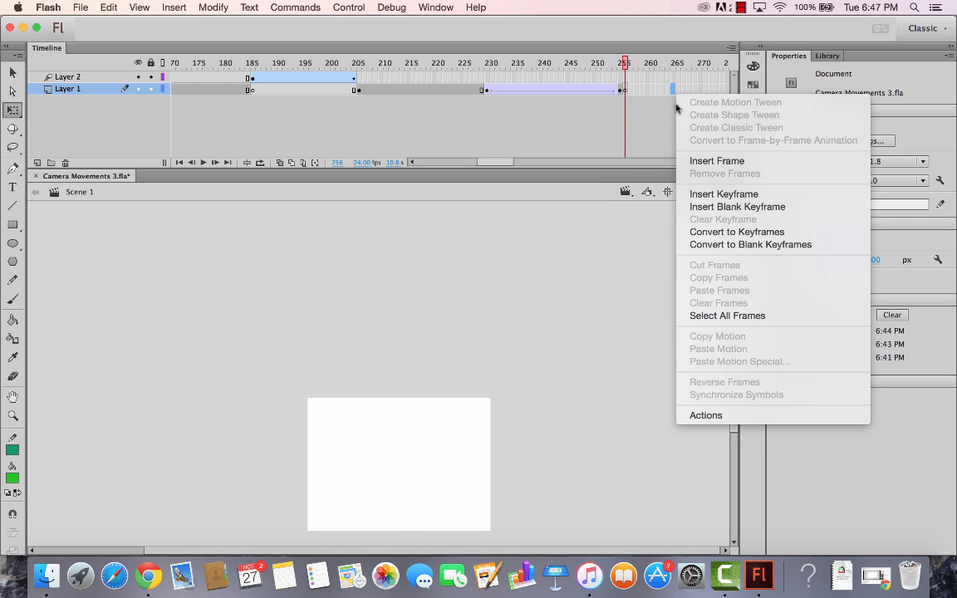
pyautogui.click(694, 160)
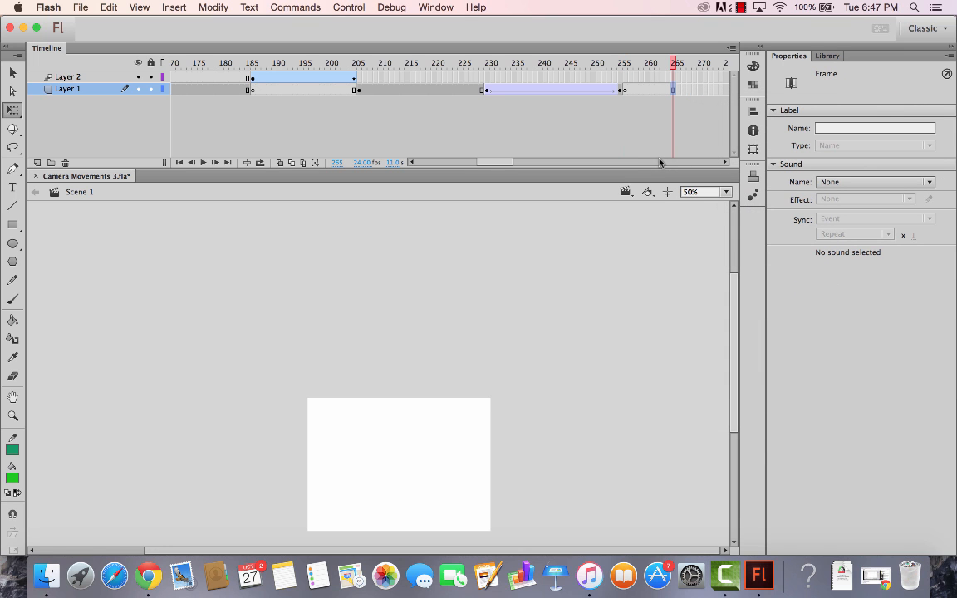
# - Test the movie to review the full animation, close the preview, and save the document
pyautogui.press('super+Return')
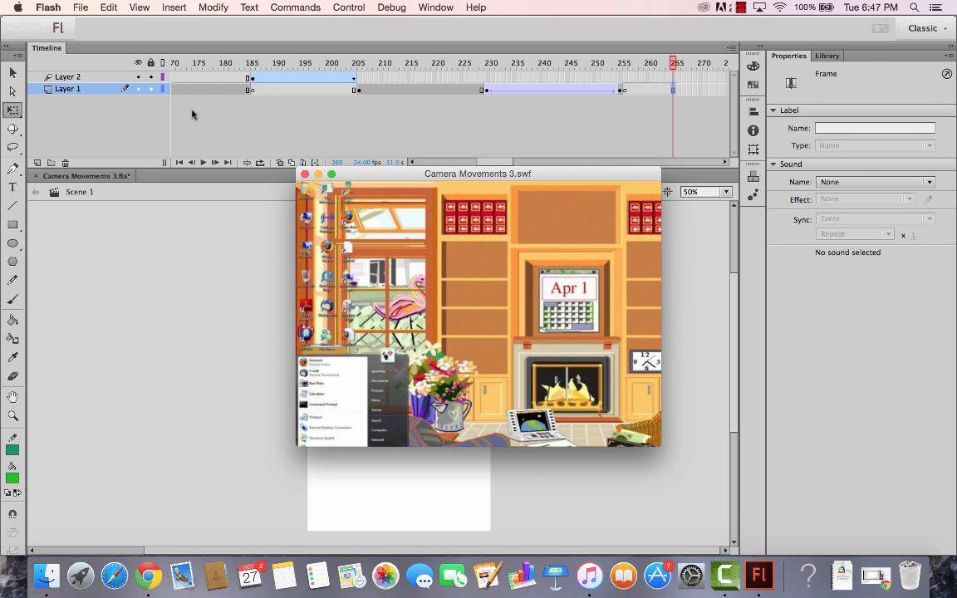
pyautogui.click(264, 242)
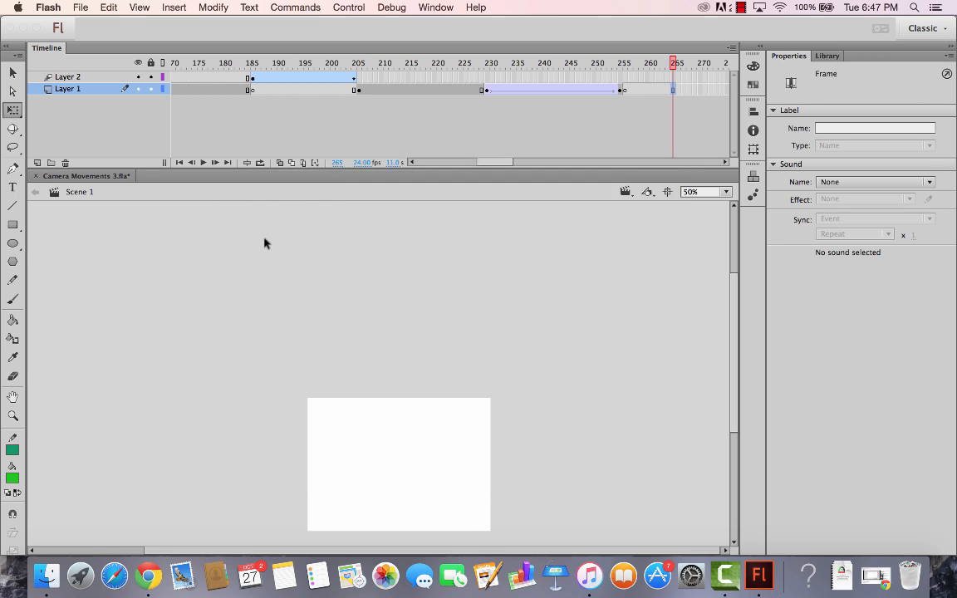
pyautogui.click(265, 242)
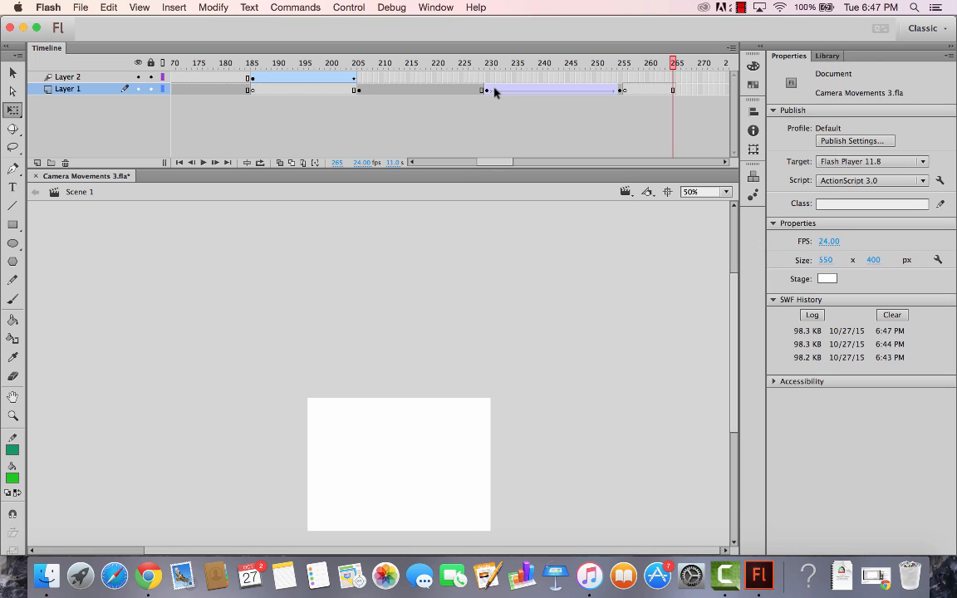
pyautogui.click(86, 10)
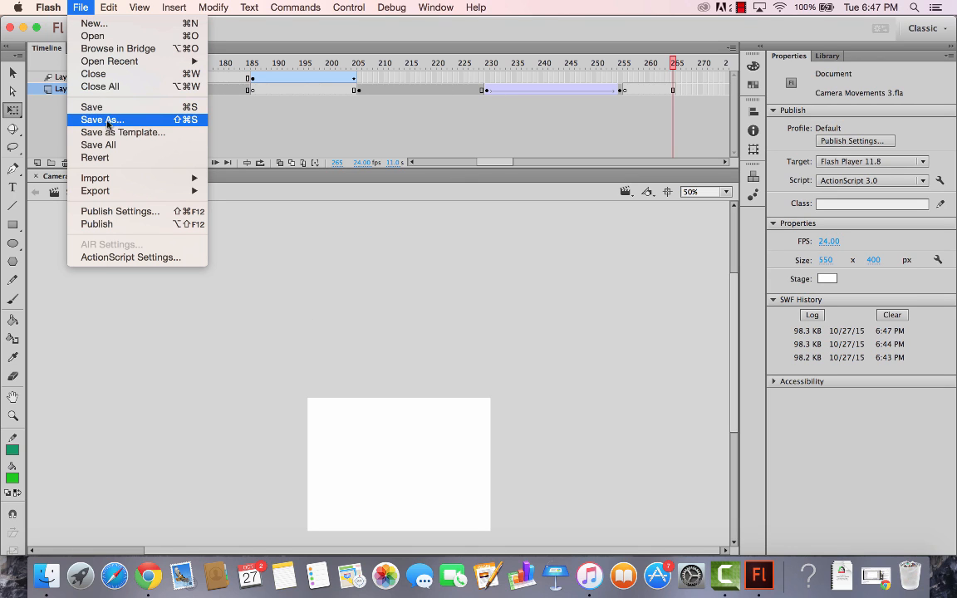
pyautogui.click(84, 105)
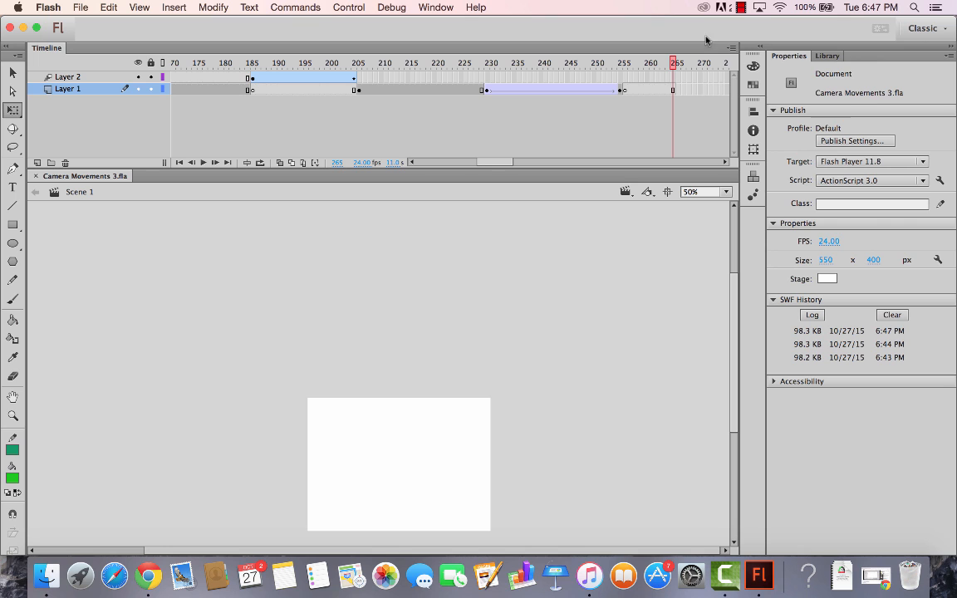
pyautogui.moveTo(675, 63); pyautogui.dragTo(1, 195)
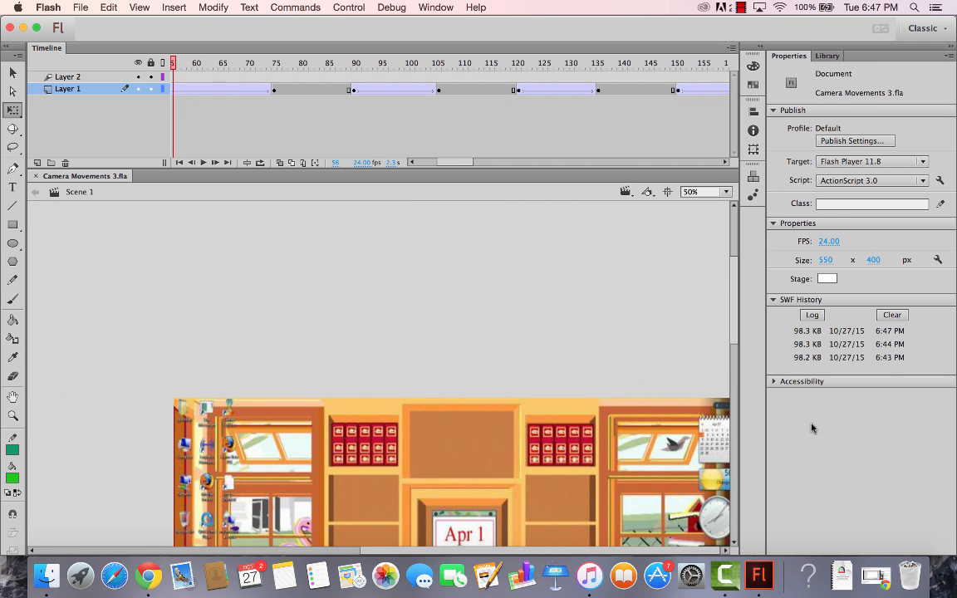
pyautogui.rightClick(773, 585)
pyautogui.rightClick(735, 582)
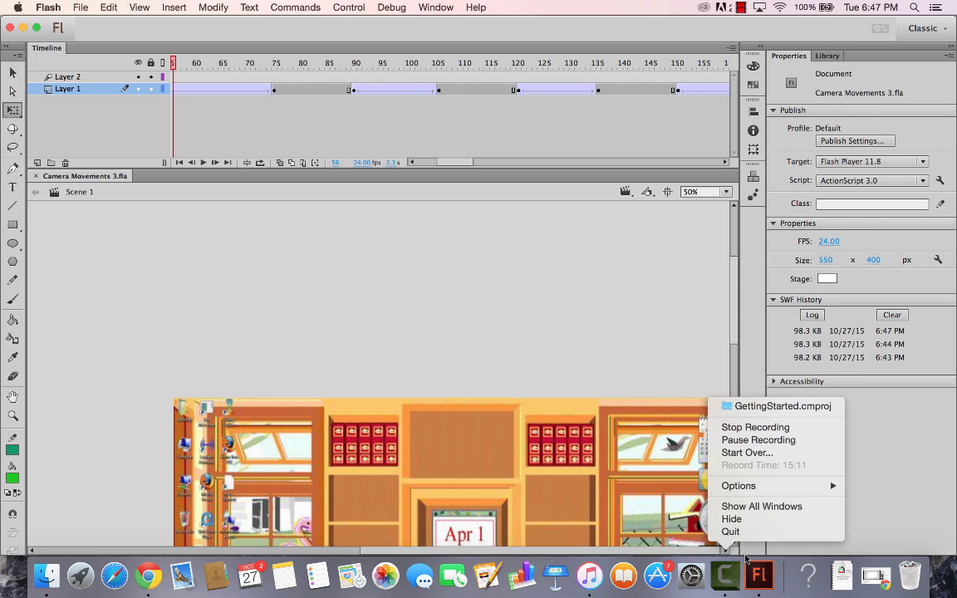